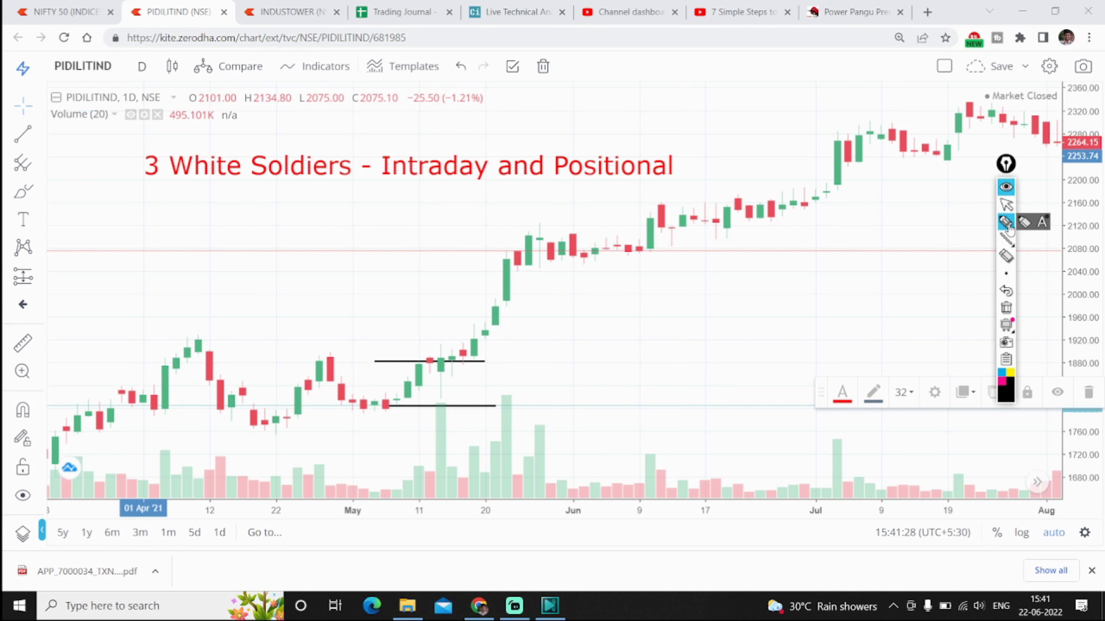
Underline "3 White Soldiers", "Intraday" and "Positional" in the chart's red title with the annotation pen.
left_click_drag(144, 196, 353, 195)
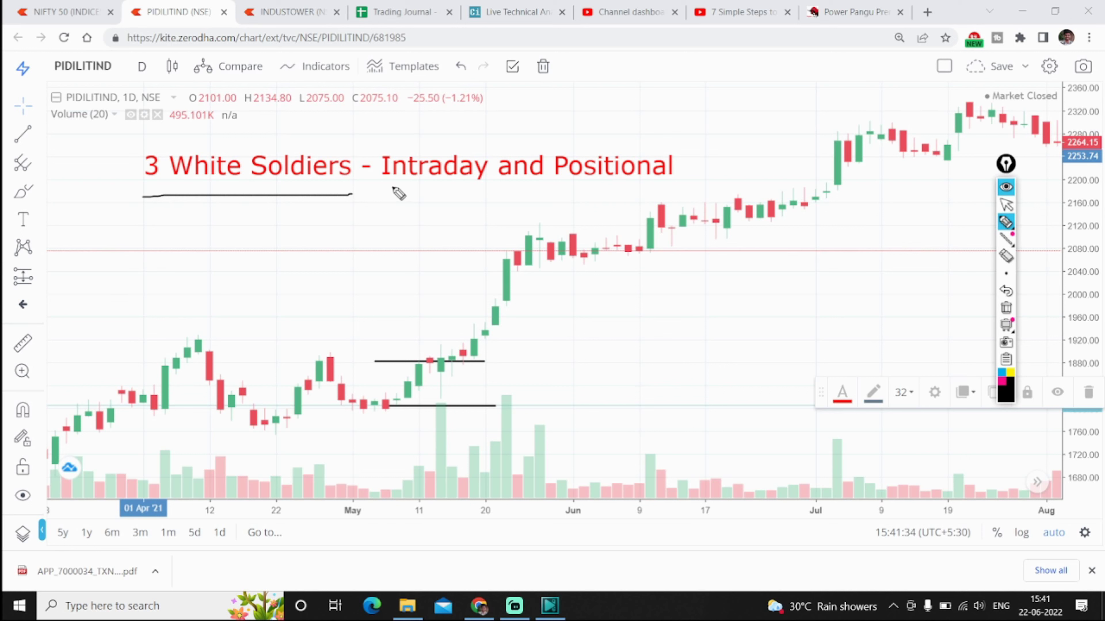
left_click_drag(392, 188, 474, 188)
left_click_drag(552, 187, 691, 189)
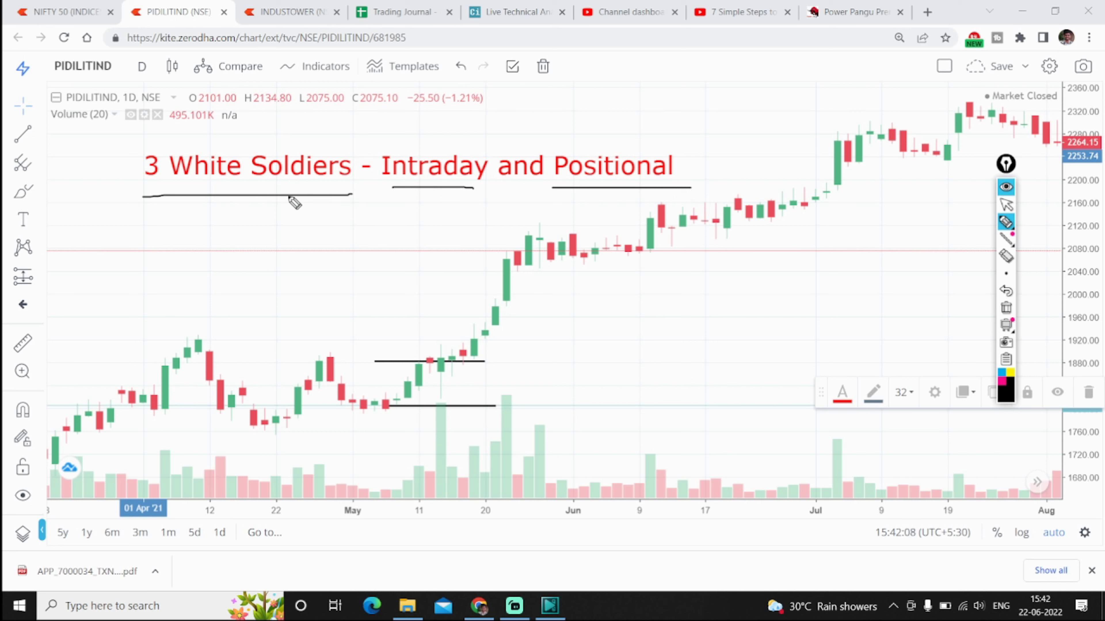
Show the "7 Simple Steps" YouTube video page and circle the DEMAT account signup link in its description.
key("ctrl+F1")
left_click(735, 5)
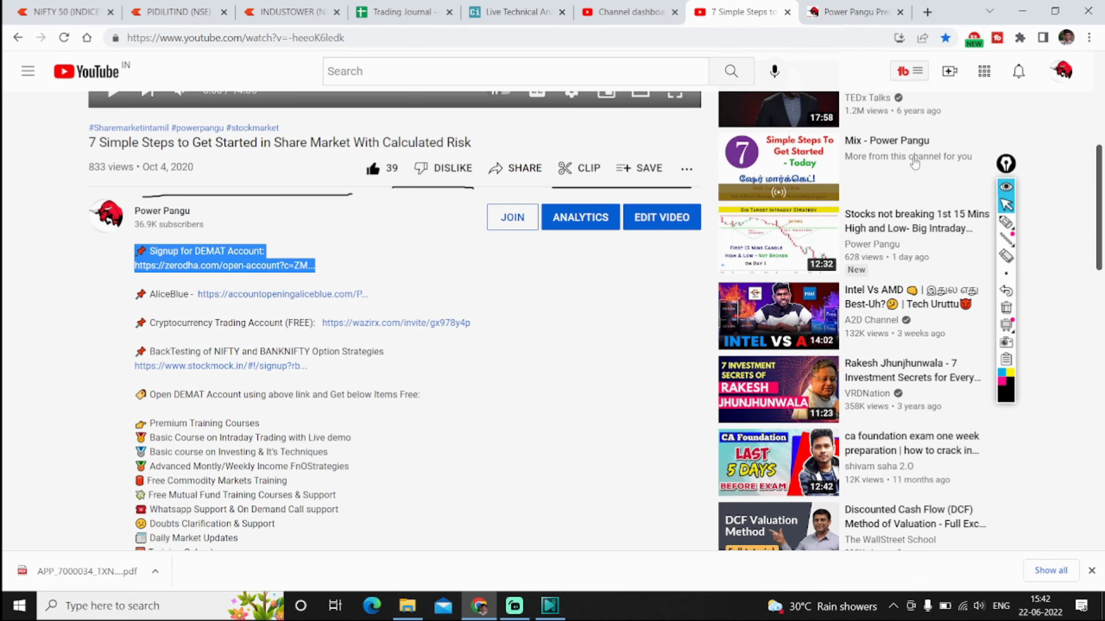
key("ctrl+F2")
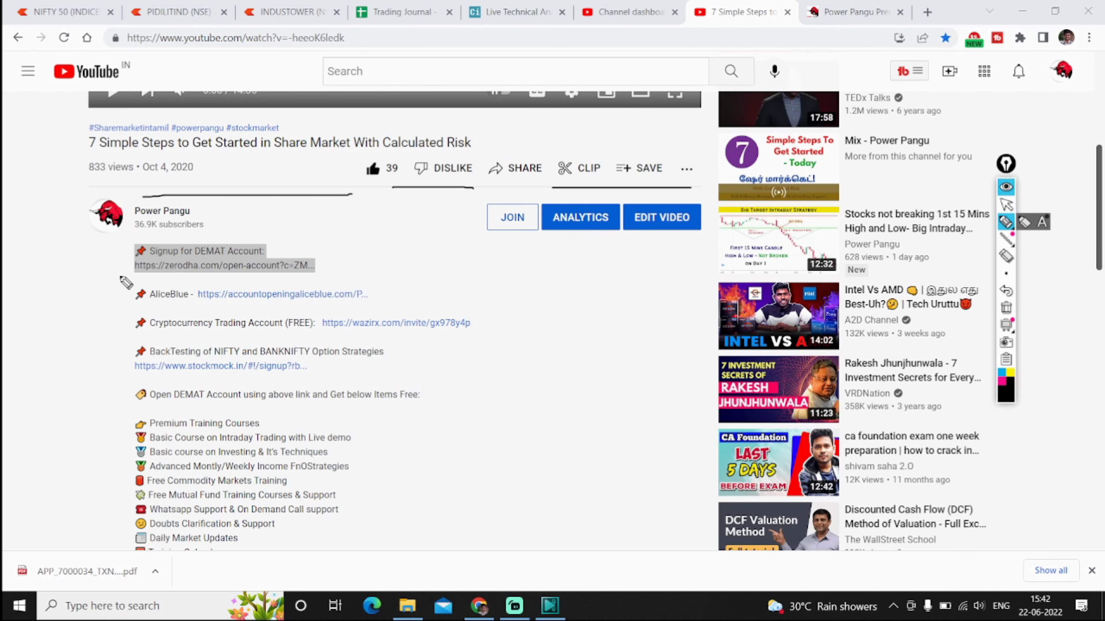
mouse_move(120, 276)
left_mouse_down()
mouse_move(278, 222)
mouse_move(349, 279)
mouse_move(105, 290)
mouse_move(106, 267)
left_mouse_up()
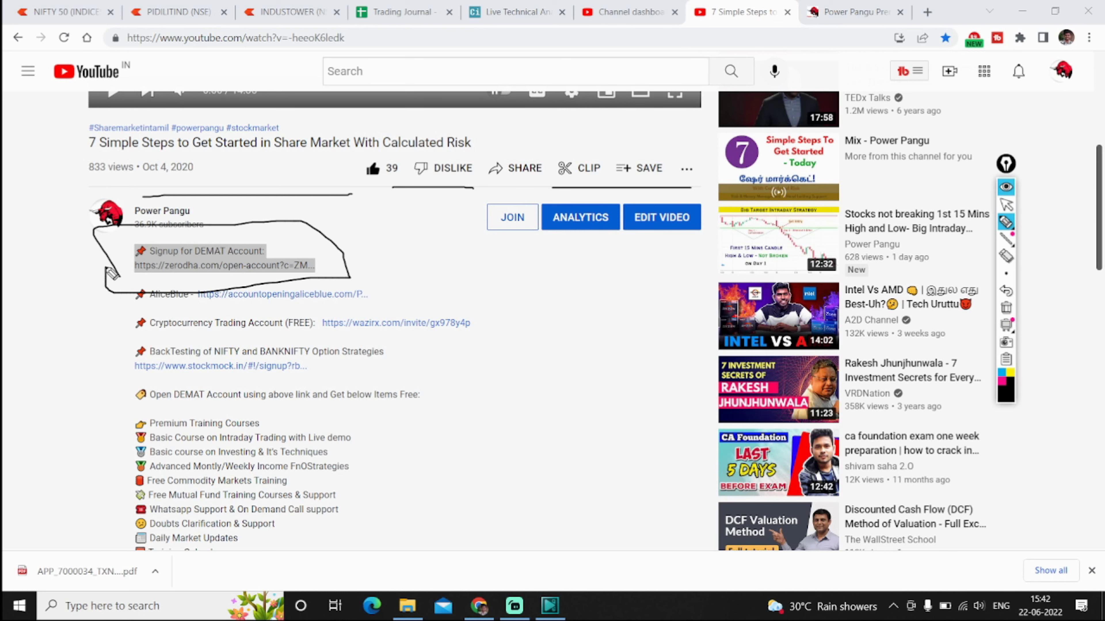
Show the Power Pangu premium courses page, clear the pen marks and highlight the WhatsApp contact number.
key("ctrl+F1")
left_click(840, 5)
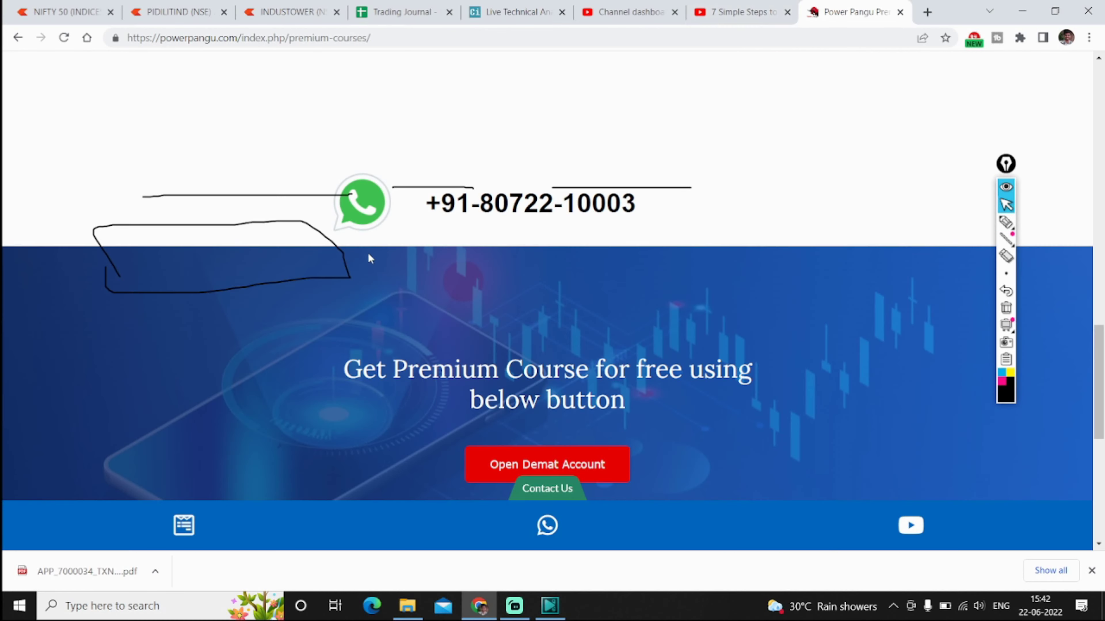
scroll(369, 259, "up", 15)
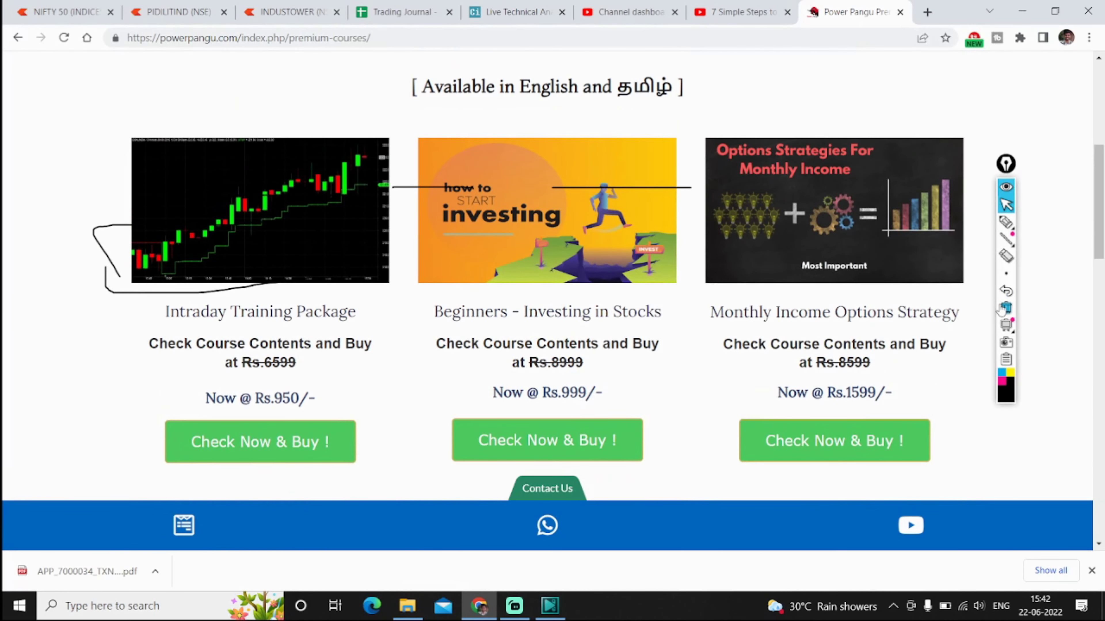
left_click(1004, 307)
scroll(574, 346, "down", 12)
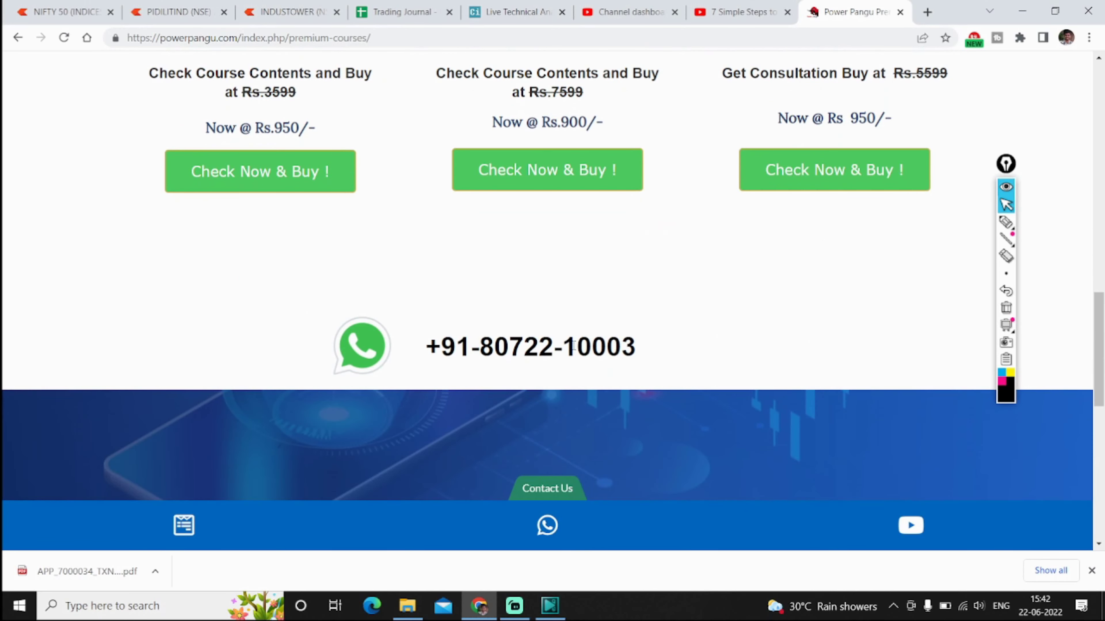
triple_click(574, 346)
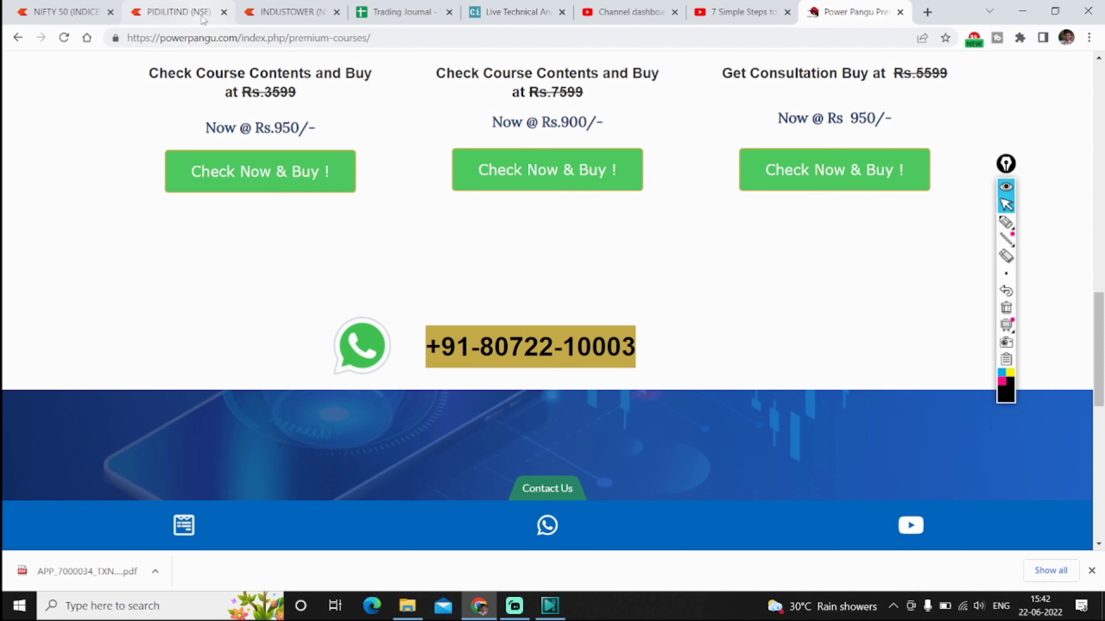
Return to the PIDILITIND chart and sketch three rising candle boxes in the empty area below the June candles.
left_click(206, 5)
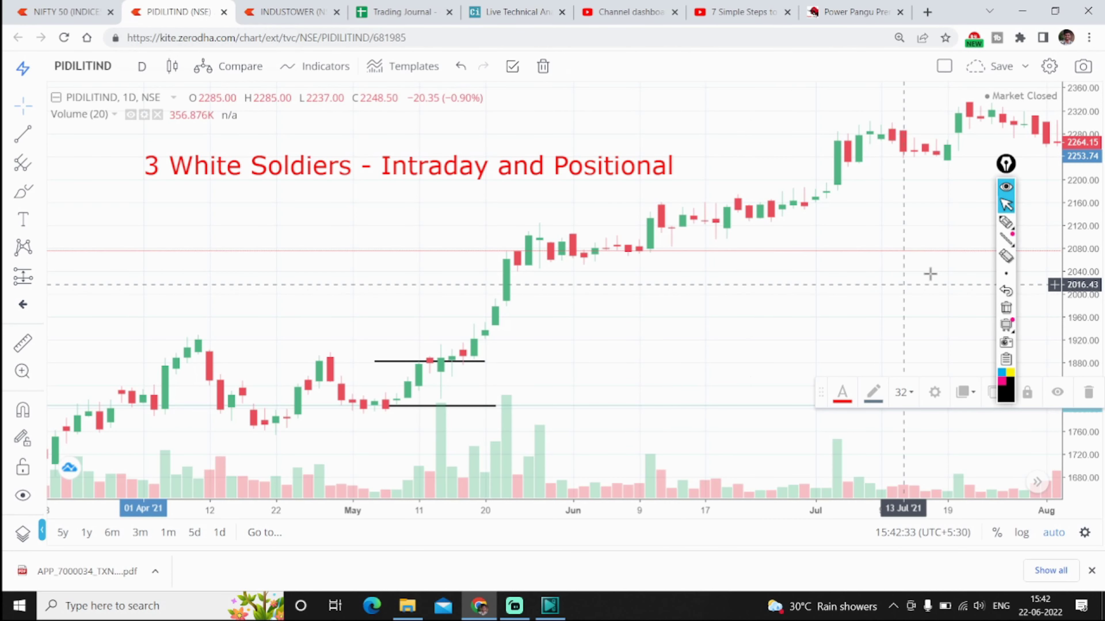
left_click(1005, 221)
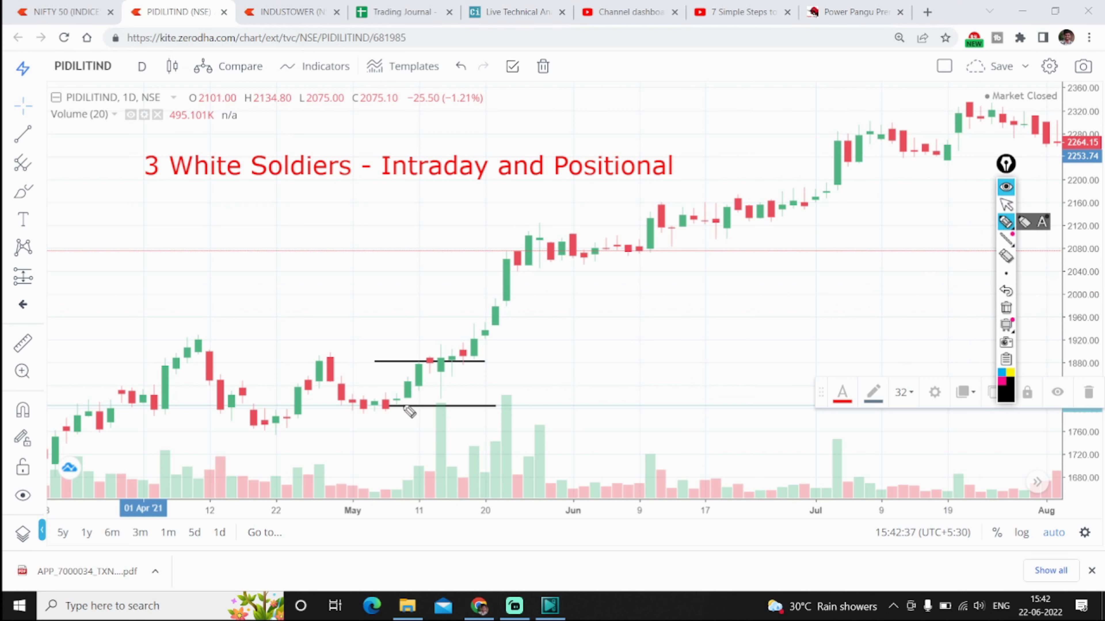
mouse_move(601, 394)
left_mouse_down()
mouse_move(606, 373)
mouse_move(622, 383)
mouse_move(605, 395)
left_mouse_up()
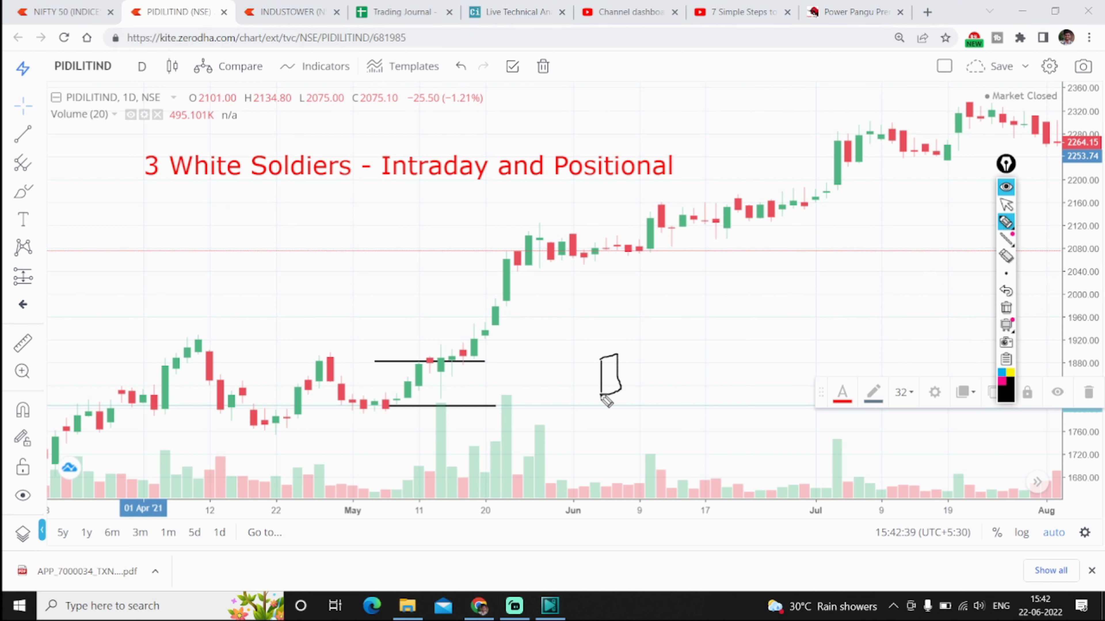
mouse_move(626, 321)
left_mouse_down()
mouse_move(646, 333)
mouse_move(627, 346)
left_mouse_up()
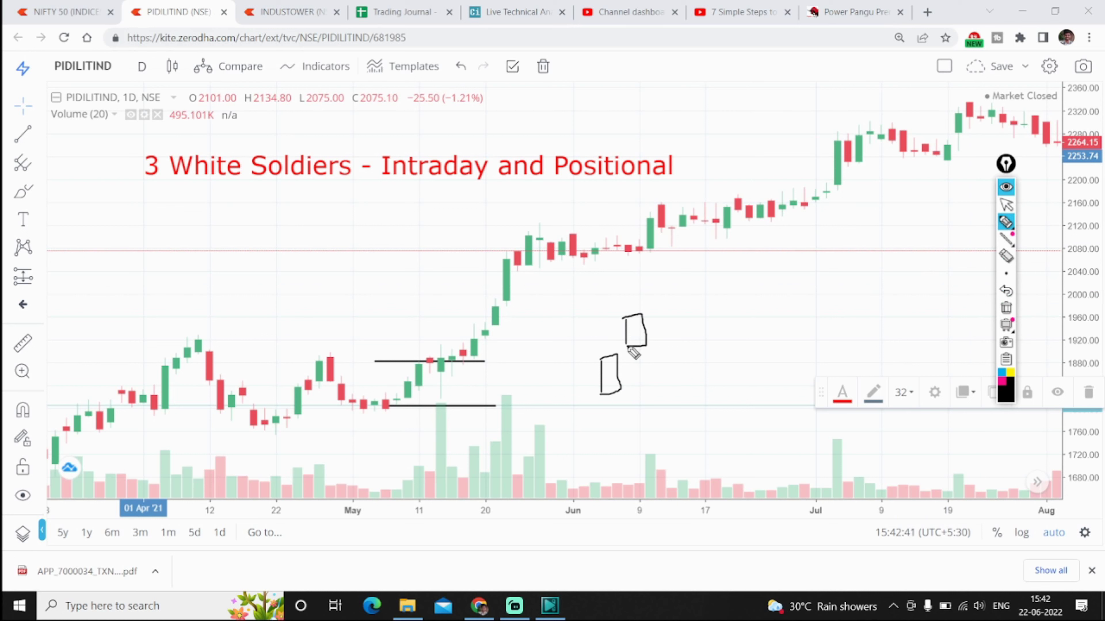
mouse_move(655, 289)
left_mouse_down()
mouse_move(659, 311)
mouse_move(655, 287)
left_mouse_up()
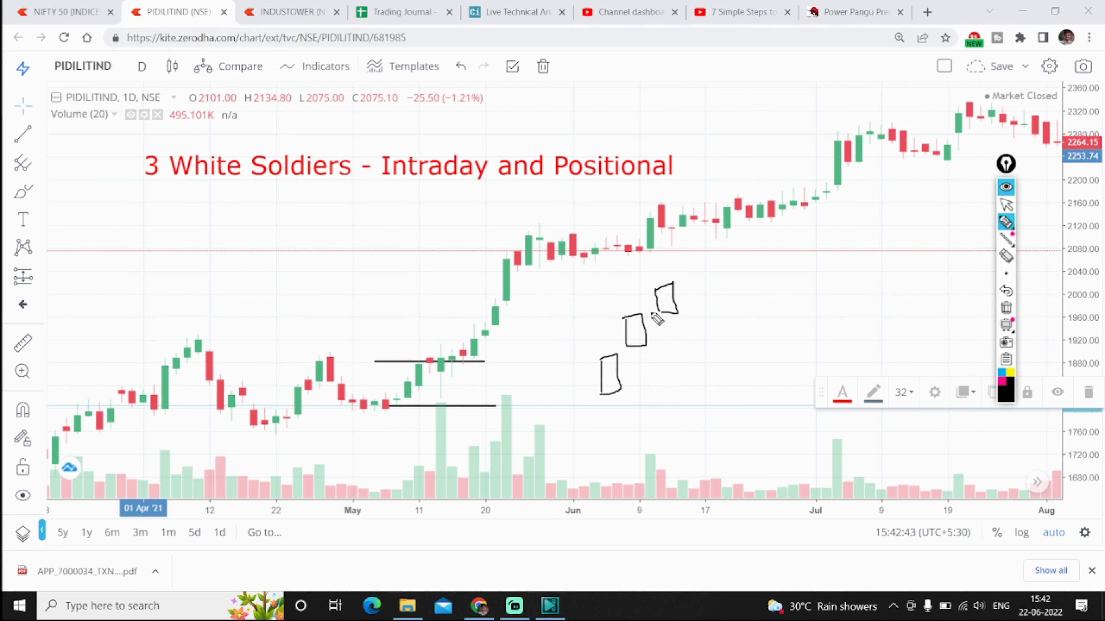
Mark the three green candles between the black lines, trace the following uptrend, and clear all pen marks.
left_click_drag(382, 363, 455, 361)
mouse_move(394, 408)
left_mouse_down()
mouse_move(422, 365)
mouse_move(508, 289)
mouse_move(638, 231)
left_mouse_up()
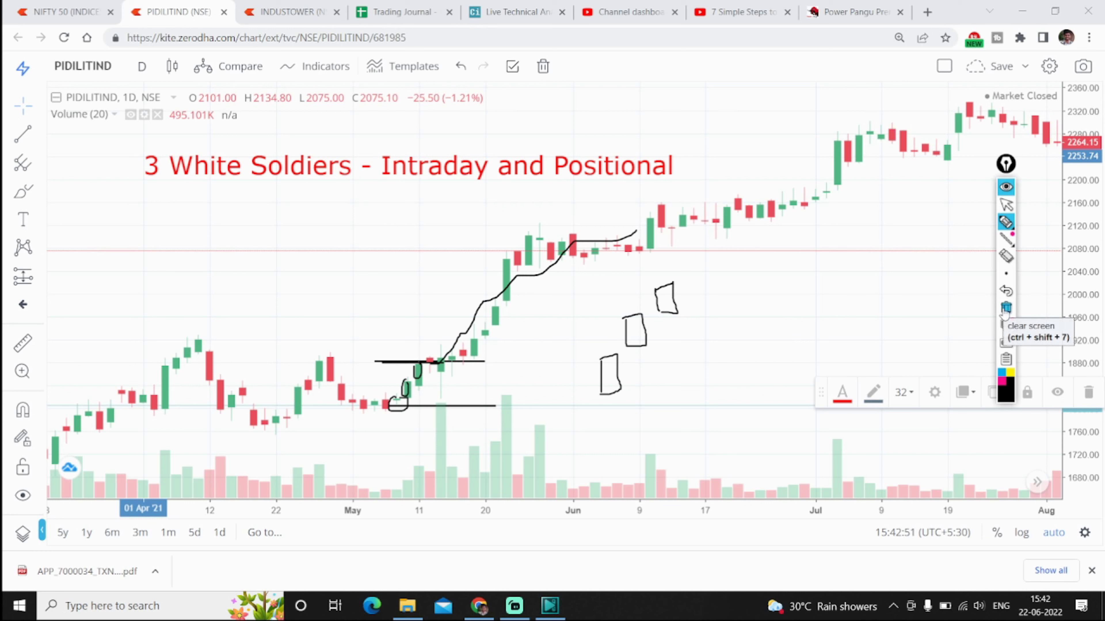
left_click(1006, 308)
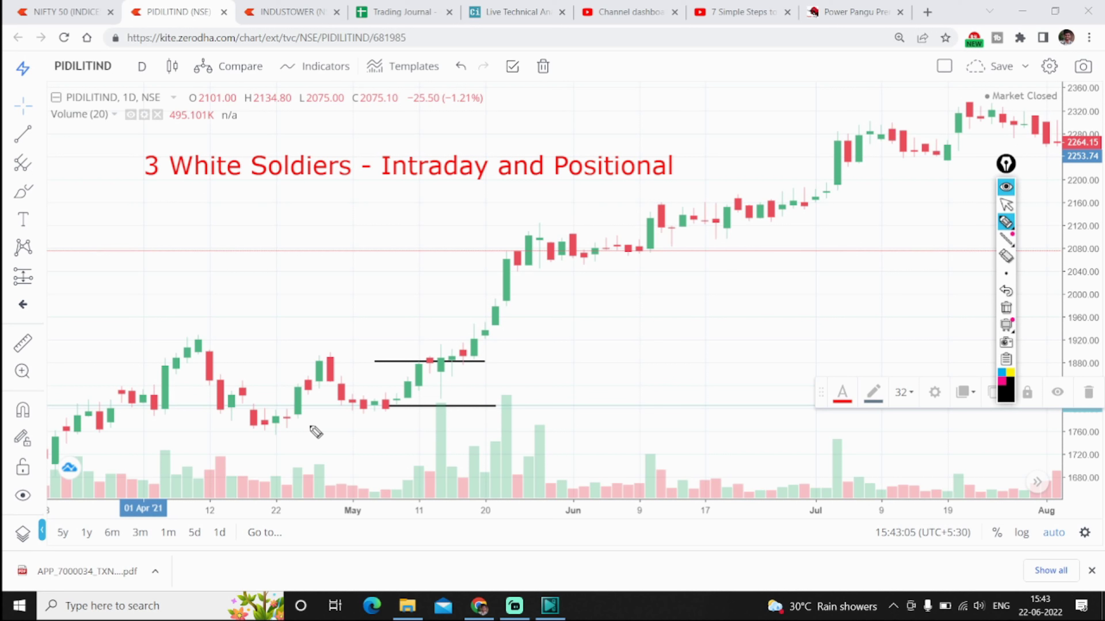
key("Escape")
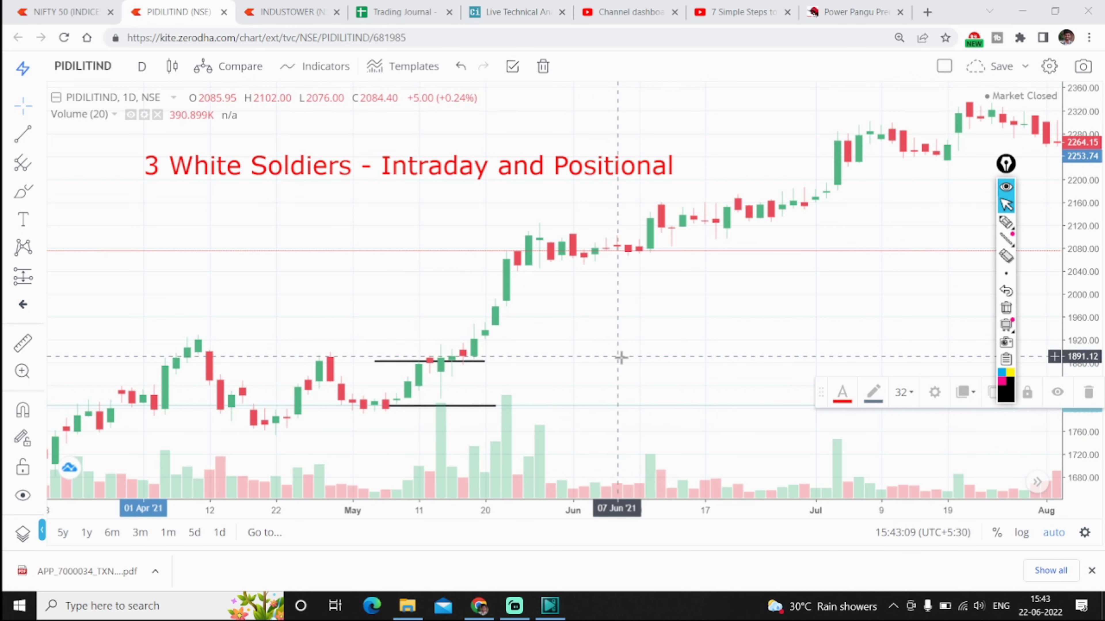
Search Google Images for "three white soldiers" in a new browser tab.
left_click(927, 12)
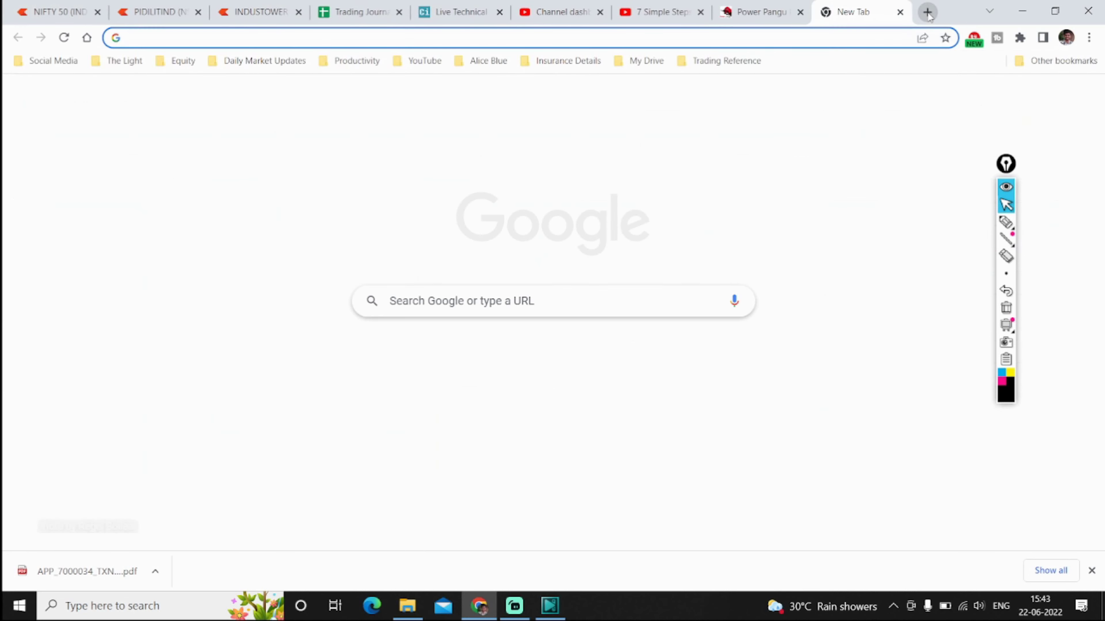
type("three")
key("Return")
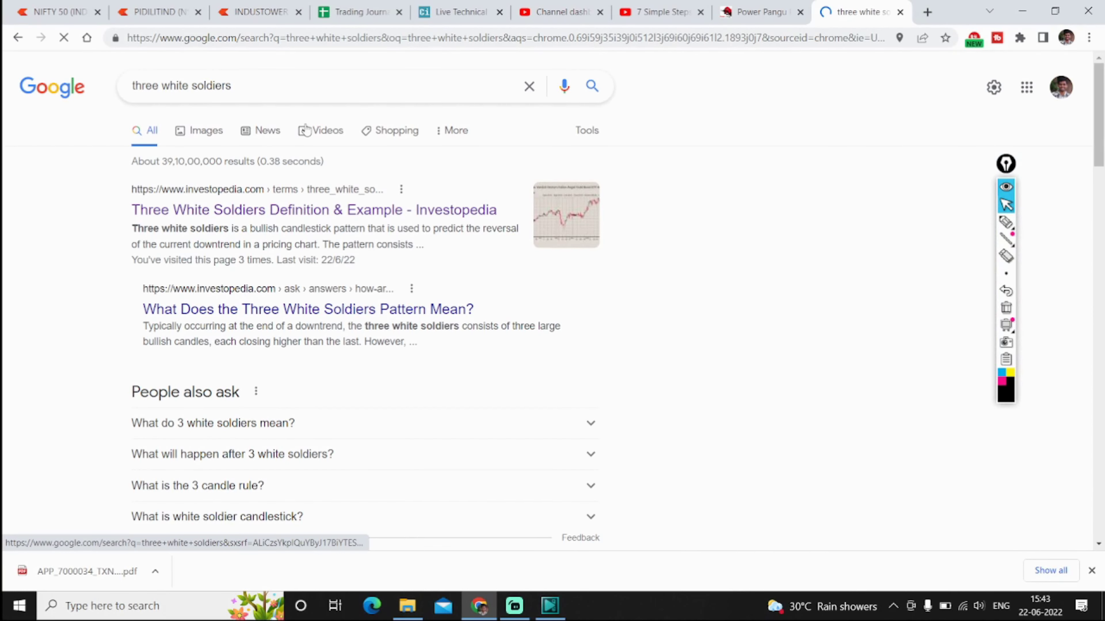
left_click(207, 130)
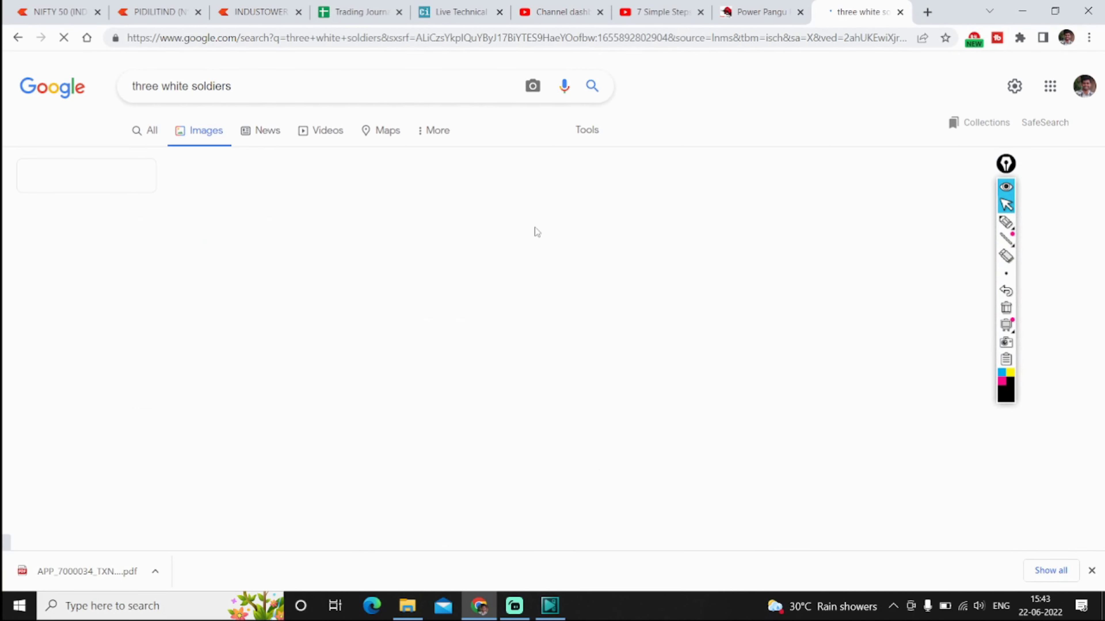
scroll(536, 233, "down", 3)
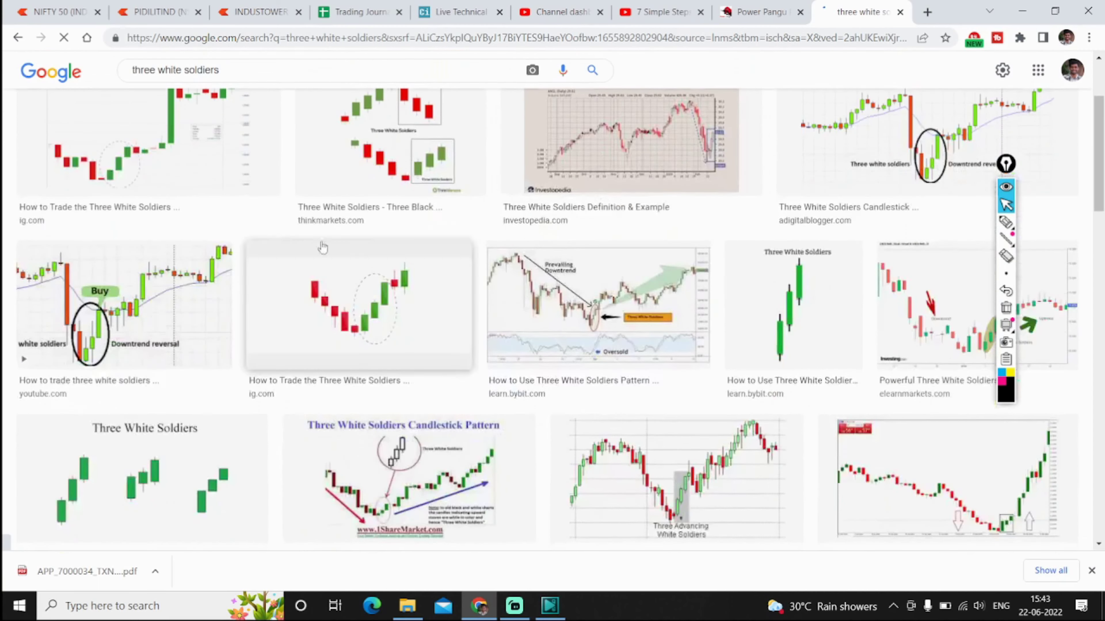
Enlarge the first IG chart image, trace its fall and reversal with the pen, and clear the marks.
left_click(154, 174)
key("ctrl+shift+1")
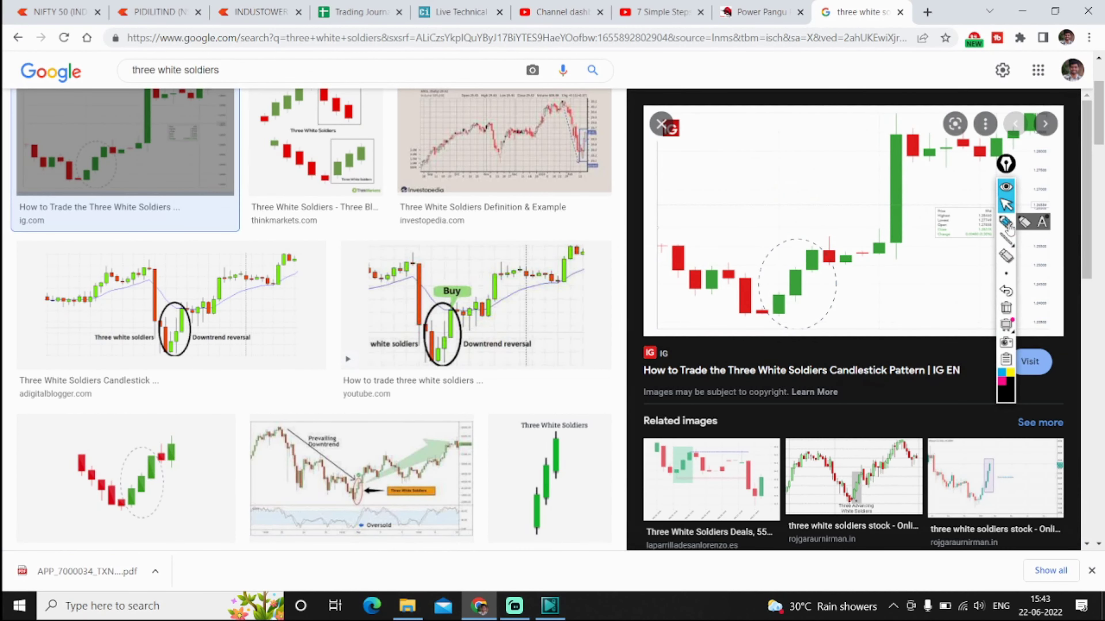
mouse_move(638, 190)
left_mouse_down()
mouse_move(735, 320)
mouse_move(782, 329)
mouse_move(1022, 106)
left_mouse_up()
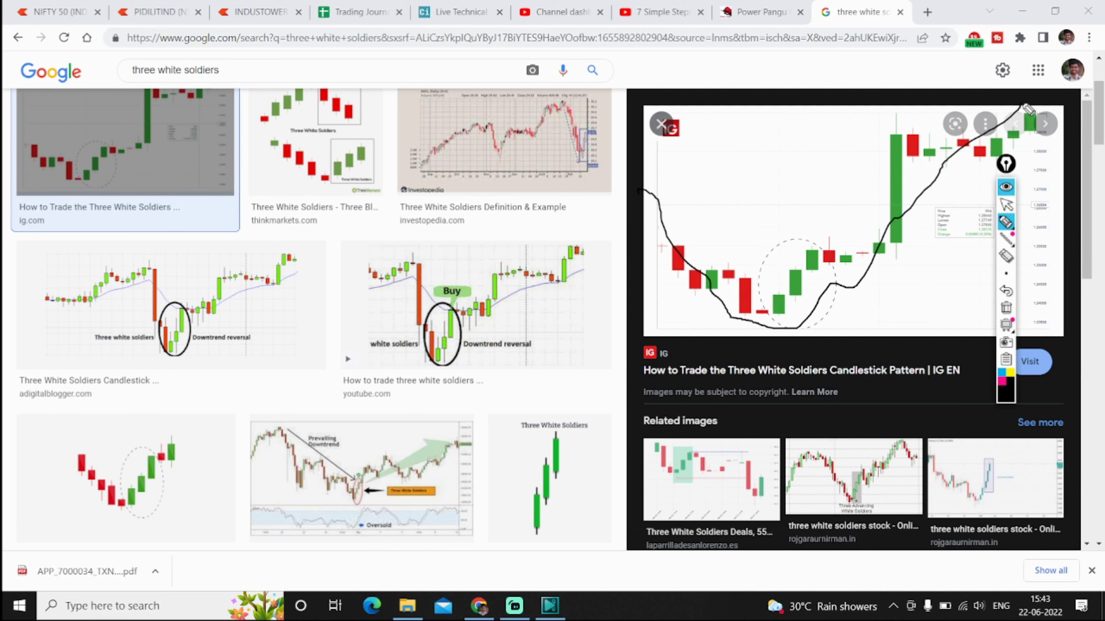
mouse_move(805, 257)
left_mouse_down()
mouse_move(779, 333)
mouse_move(798, 260)
left_mouse_up()
left_click(1006, 308)
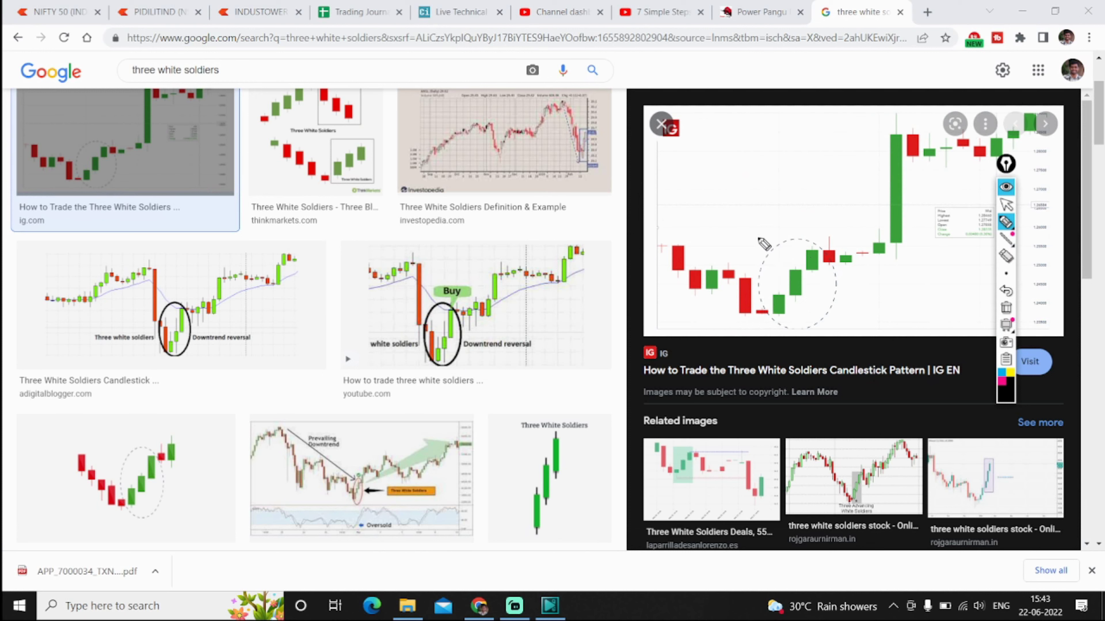
Sketch three rising candles with wicks in the blank area above the early red candles of the IG image.
mouse_move(699, 199)
left_mouse_down()
mouse_move(709, 182)
mouse_move(713, 200)
mouse_move(698, 201)
left_mouse_up()
mouse_move(715, 160)
left_mouse_down()
mouse_move(717, 170)
mouse_move(725, 159)
mouse_move(719, 175)
left_mouse_up()
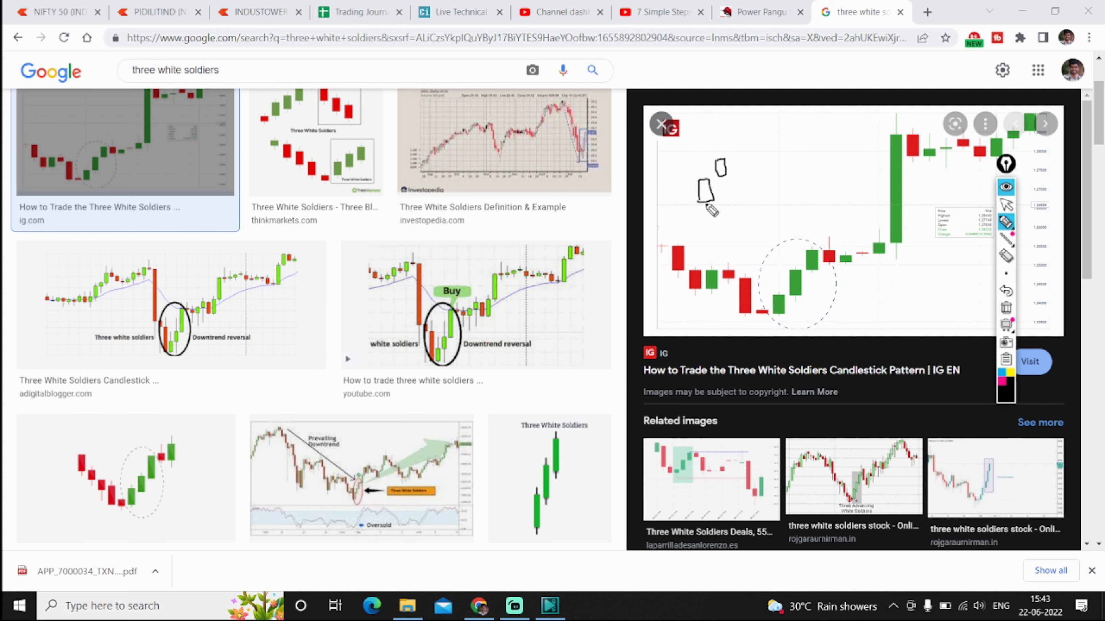
left_click_drag(705, 200, 706, 210)
left_click_drag(705, 173, 705, 179)
mouse_move(720, 157)
left_mouse_down()
mouse_move(728, 187)
mouse_move(738, 140)
mouse_move(751, 138)
mouse_move(740, 154)
mouse_move(741, 134)
mouse_move(745, 157)
left_mouse_up()
Mark the three green candles inside the dashed ellipse and draw another candle box below the sketched ones.
left_click_drag(796, 279, 788, 255)
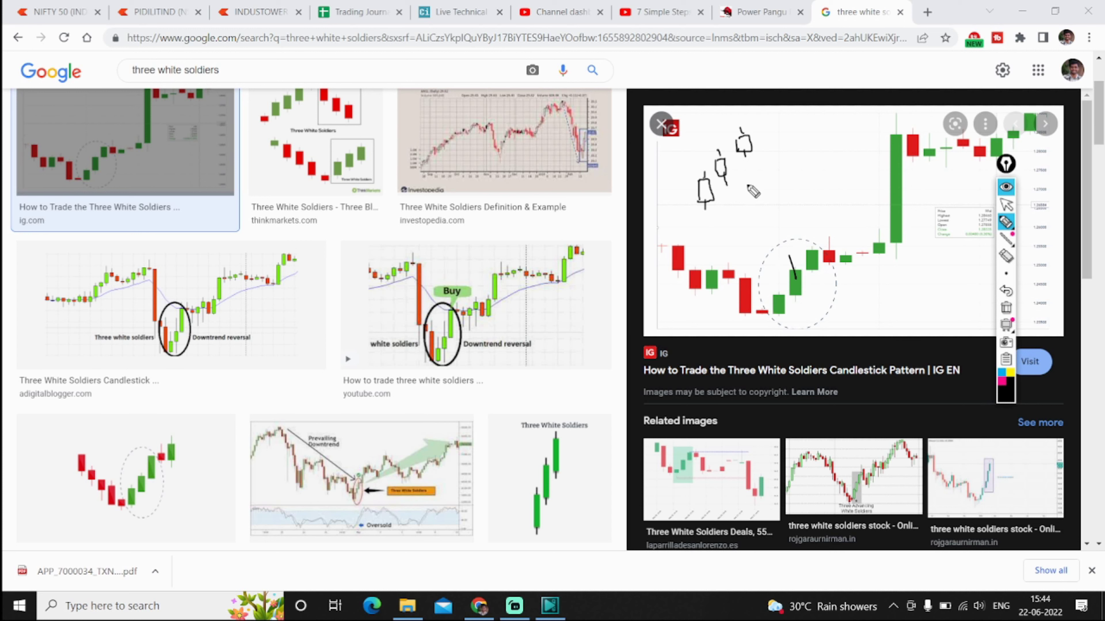
mouse_move(678, 205)
left_mouse_down()
mouse_move(698, 205)
mouse_move(705, 173)
mouse_move(731, 215)
mouse_move(743, 187)
mouse_move(732, 216)
left_mouse_up()
left_click_drag(774, 318, 779, 299)
left_click_drag(811, 262, 814, 253)
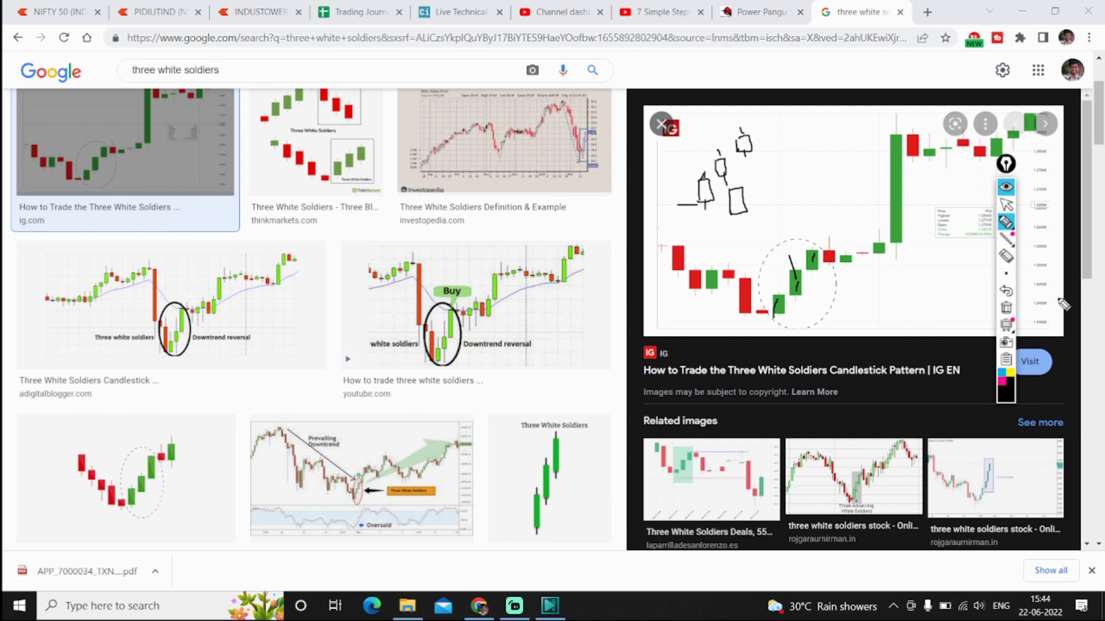
Clear the pen marks, then circle the small red candle before the three green ones and point an arrow at it.
left_click(1006, 307)
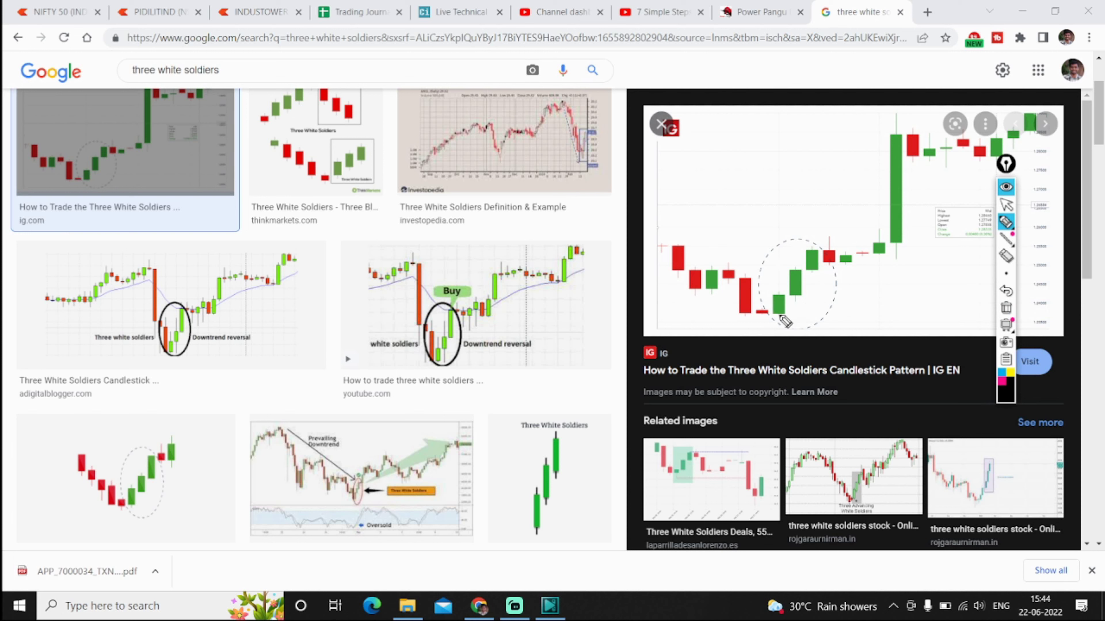
mouse_move(766, 313)
left_mouse_down()
mouse_move(759, 305)
mouse_move(748, 321)
mouse_move(766, 314)
left_mouse_up()
mouse_move(750, 268)
left_mouse_down()
mouse_move(763, 303)
mouse_move(761, 285)
left_mouse_up()
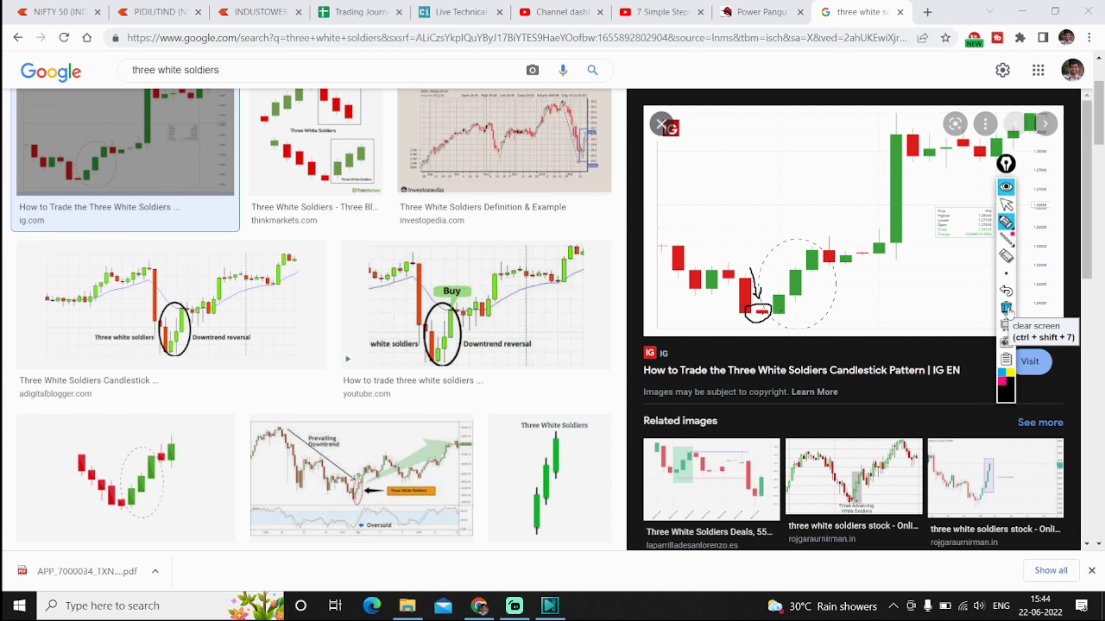
Preview the other IG pattern image, then enlarge the howtotradeblog.com image showing three pattern variants.
scroll(261, 361, "down", 5)
left_click(148, 307)
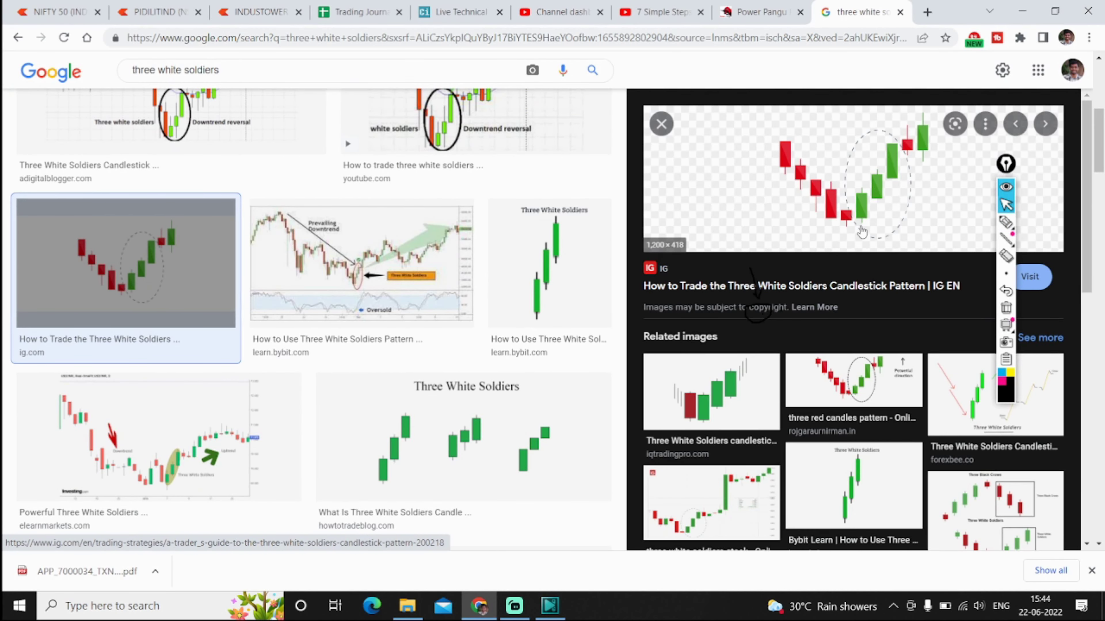
scroll(405, 285, "down", 3)
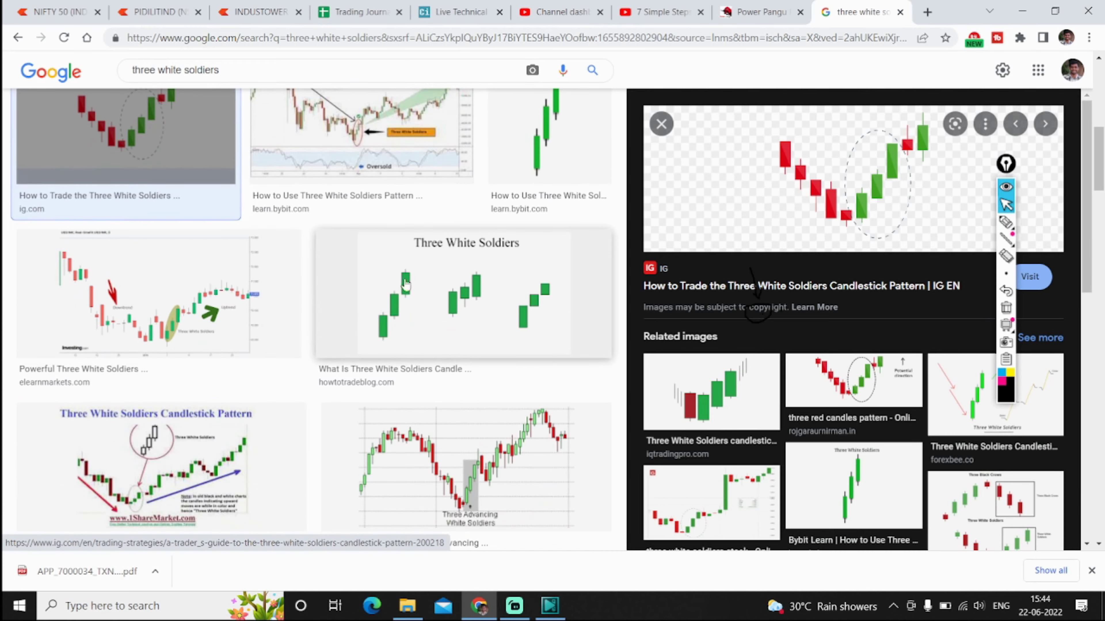
left_click(411, 290)
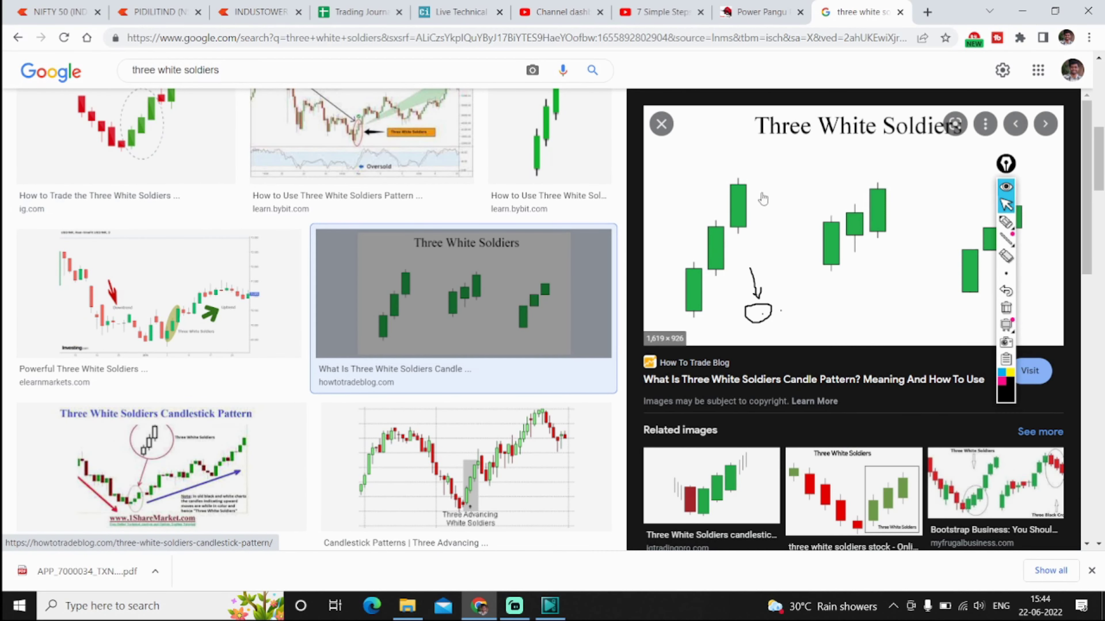
Move the annotation toolbar off the enlarged image and draw a pen stroke along the third pattern's upper candles.
left_click_drag(1006, 164, 396, 264)
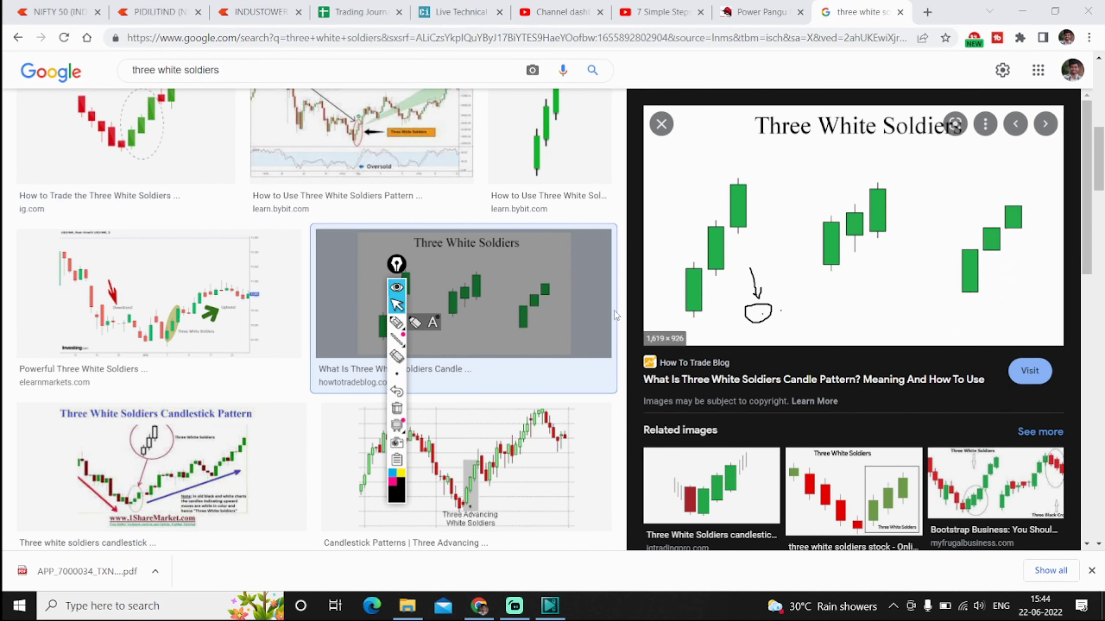
left_click(416, 324)
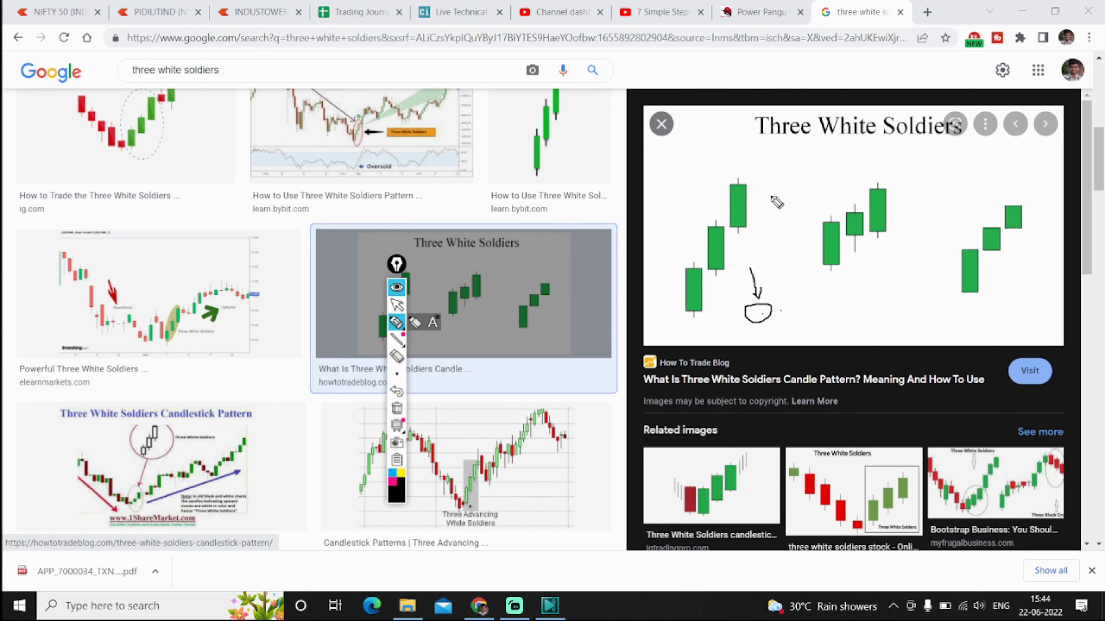
left_click_drag(981, 256, 1013, 223)
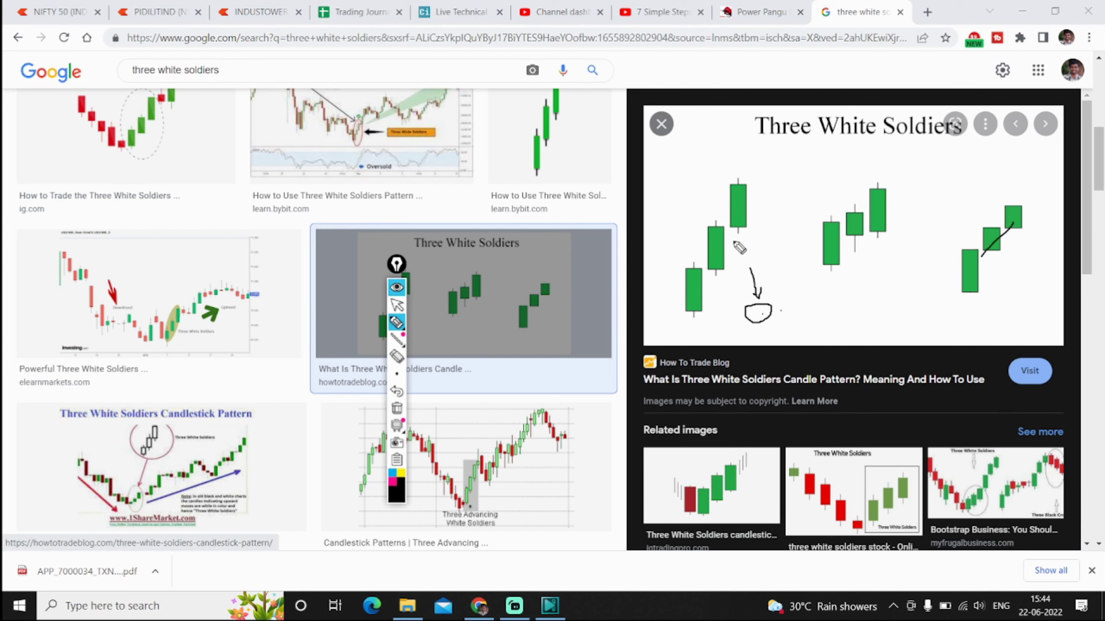
Clear the pen marks and preview the elearnmarkets.com three white soldiers image.
left_click(397, 408)
left_click(397, 305)
left_click(156, 313)
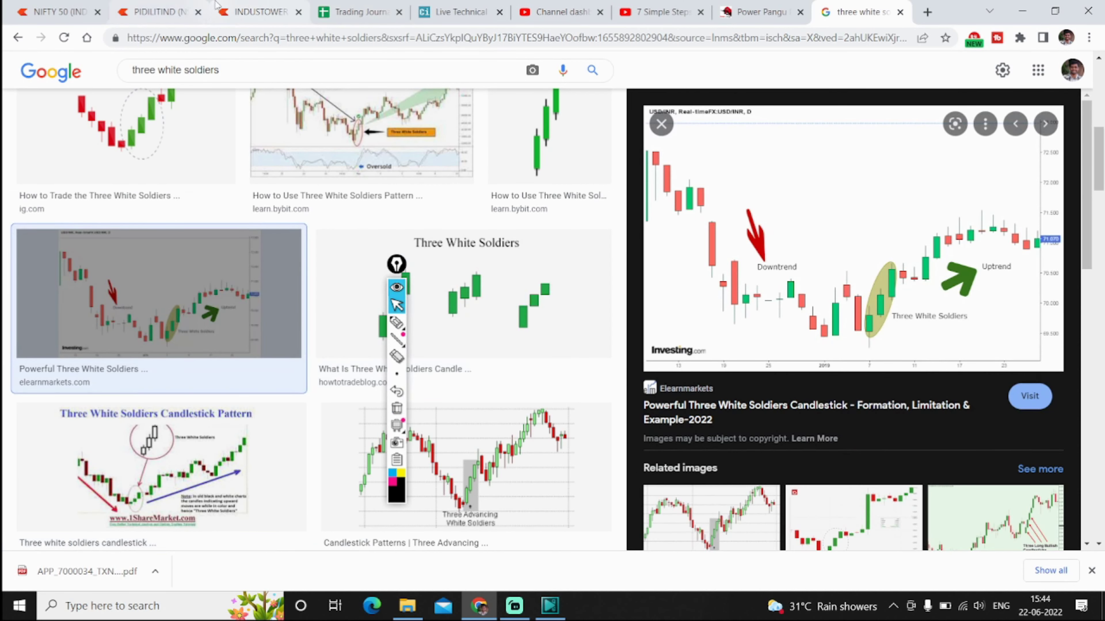
Switch to the PIDILITIND chart with the annotation toolbar moved beside the April candles, and pen-mark the upper black line briefly before clearing it.
left_click(158, 12)
mouse_move(401, 323)
left_click_drag(396, 264, 253, 216)
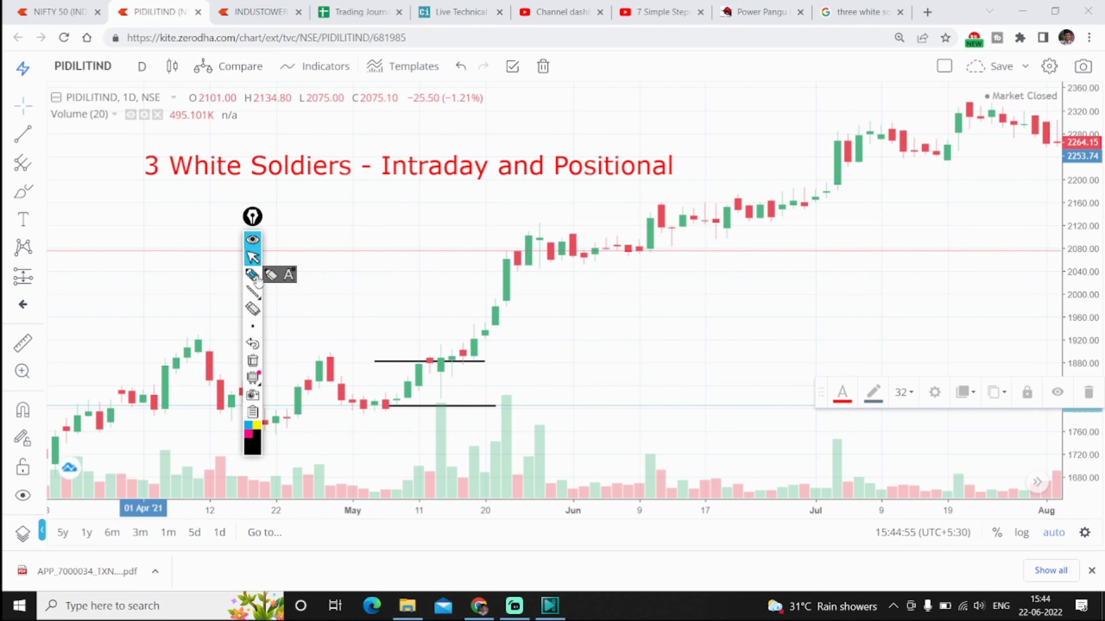
left_click(252, 275)
mouse_move(407, 344)
left_mouse_down()
mouse_move(455, 374)
mouse_move(383, 346)
left_mouse_up()
left_click(252, 360)
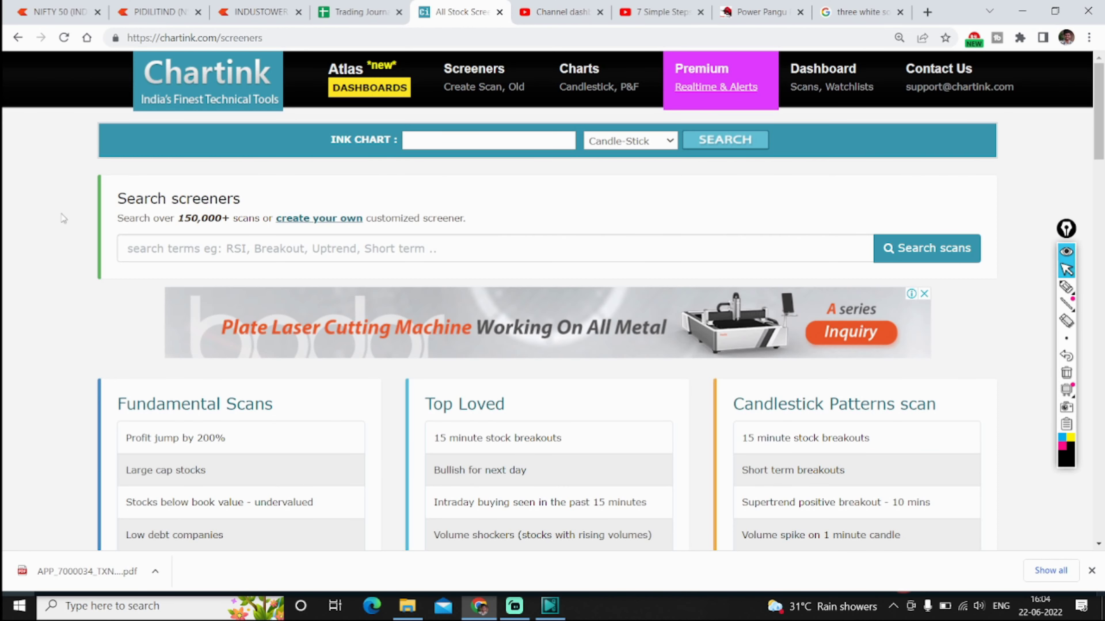
Return to the PIDILITIND chart, circle the red candle before the three green ones and mark the lows beside it.
left_click(360, 11)
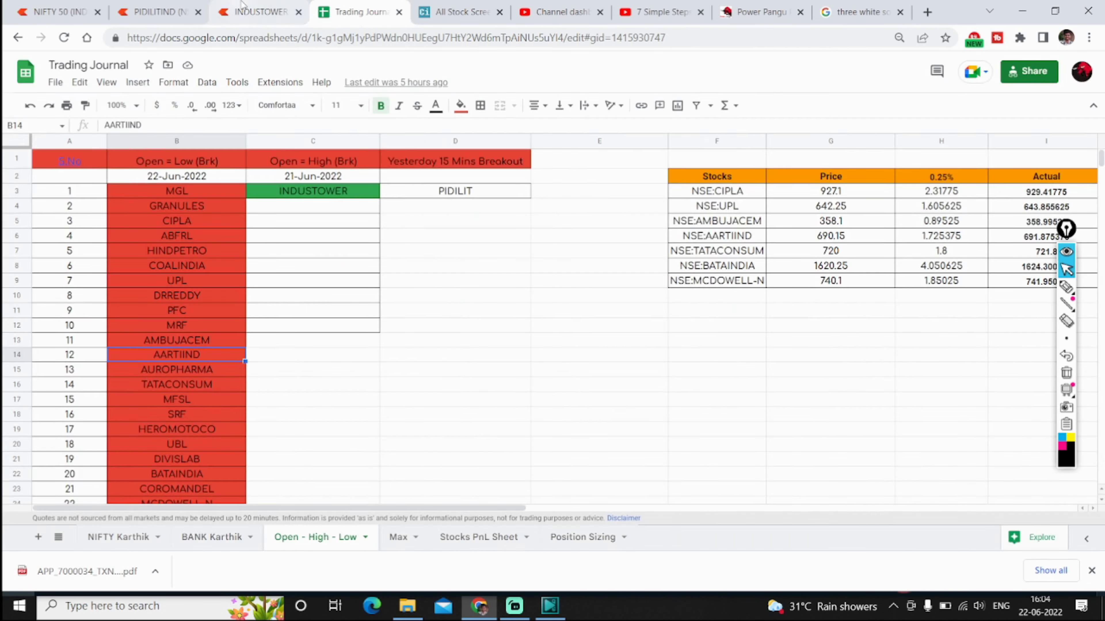
left_click(255, 10)
left_click(173, 10)
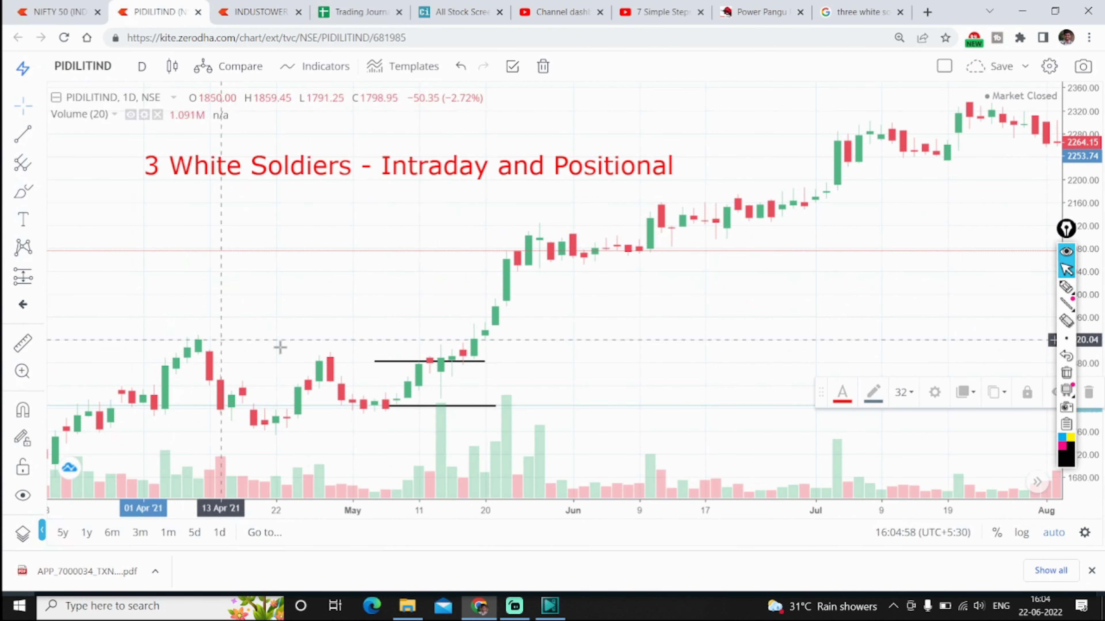
left_click(1065, 286)
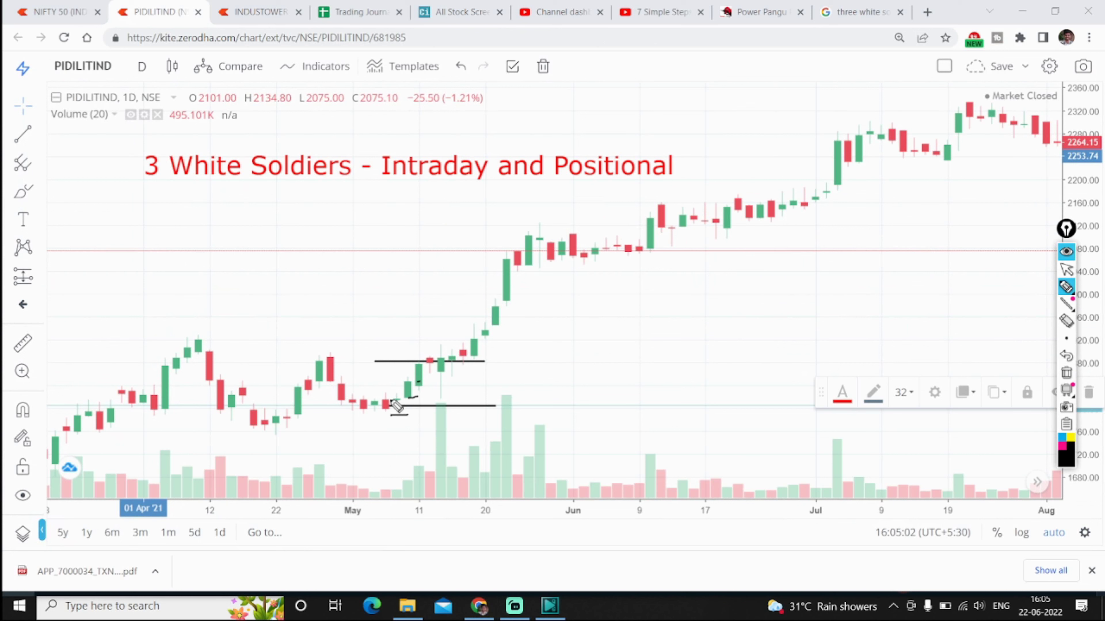
mouse_move(385, 392)
left_mouse_down()
mouse_move(391, 410)
mouse_move(411, 404)
mouse_move(401, 428)
left_mouse_up()
key("ctrl+shift+1")
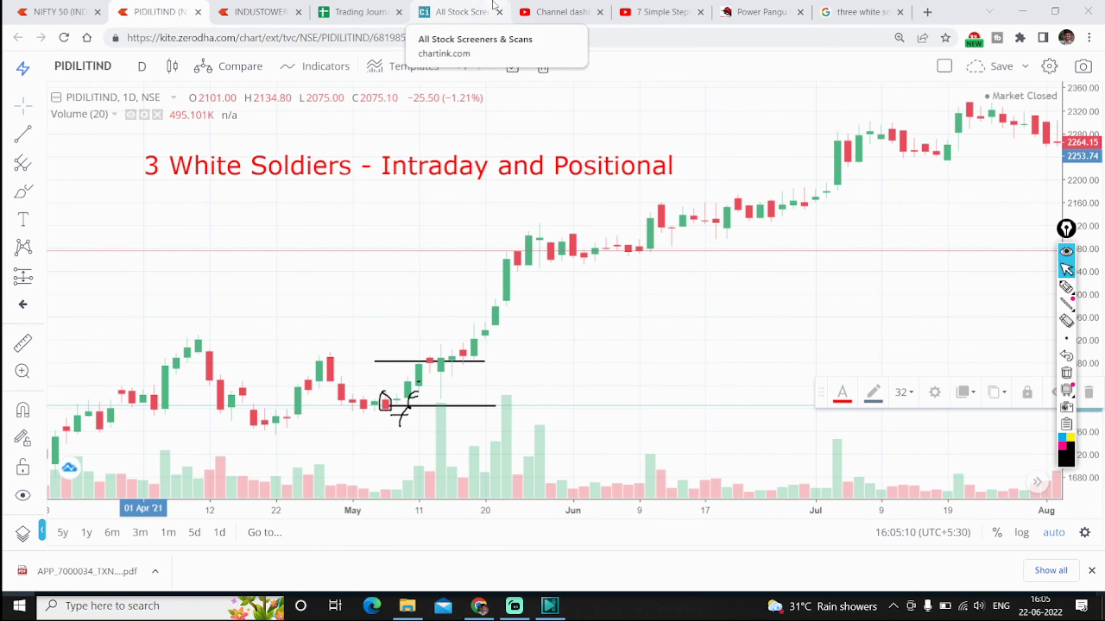
Start a new scan in the Chartink screener and set its segment to futures.
left_click(478, 6)
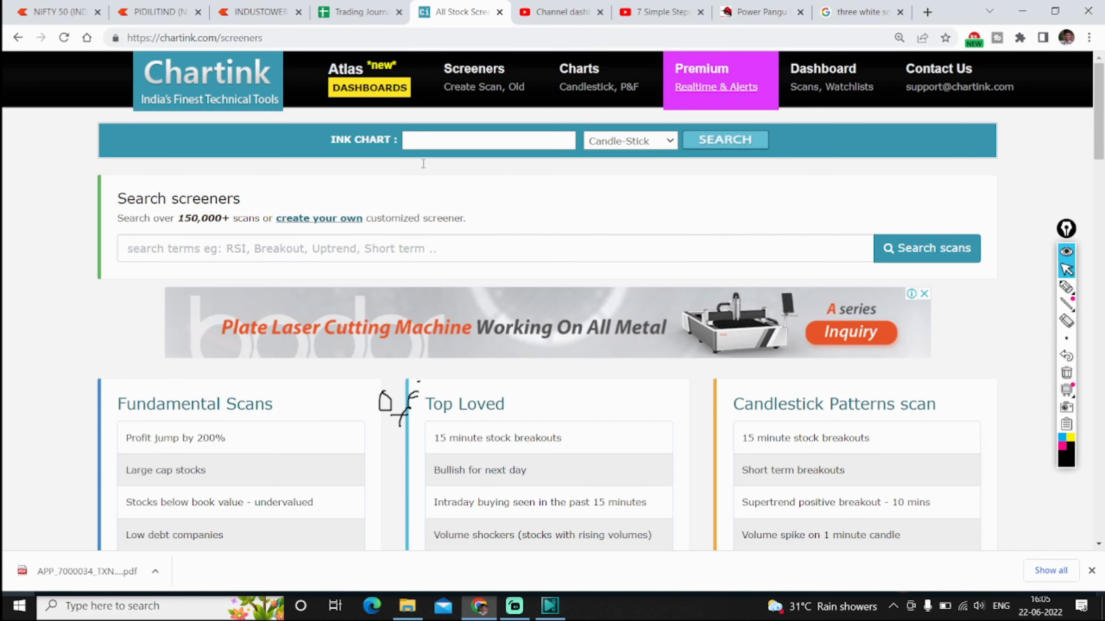
left_click(470, 90)
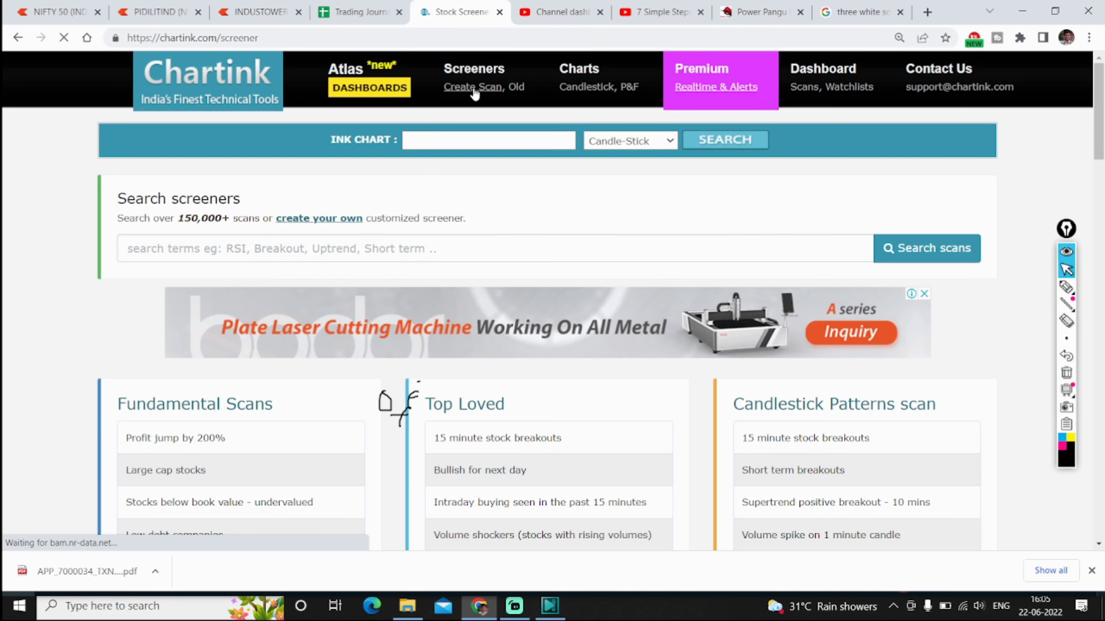
left_click(350, 254)
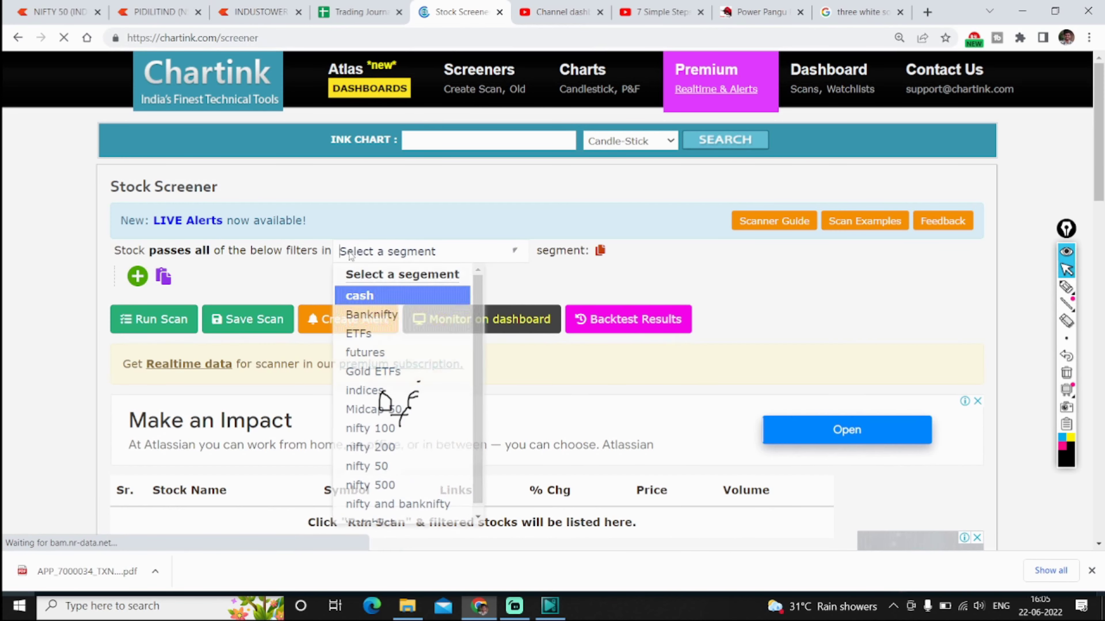
left_click(385, 353)
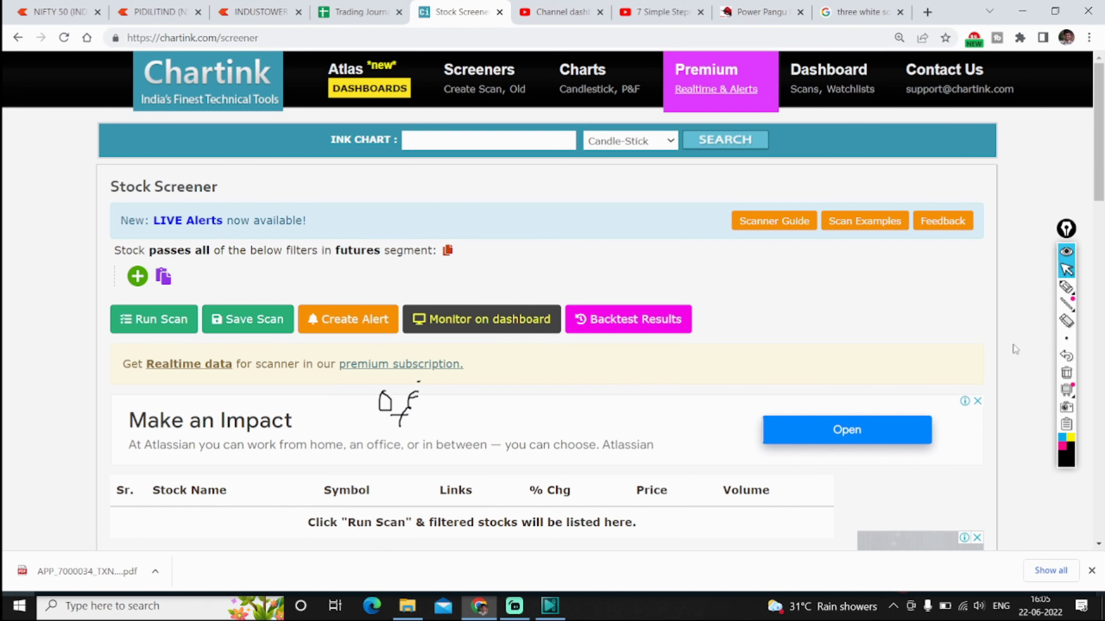
Clear the pen marks and sketch three rising candles on the PIDILITIND chart, labelling the highest one's close and open.
left_click(1066, 373)
mouse_move(1066, 287)
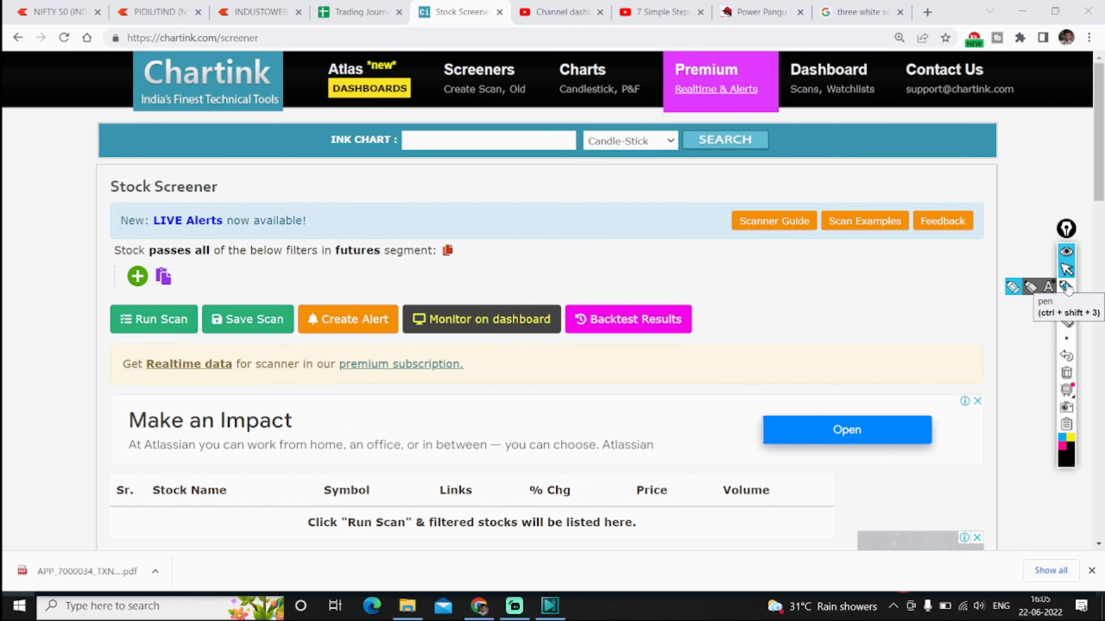
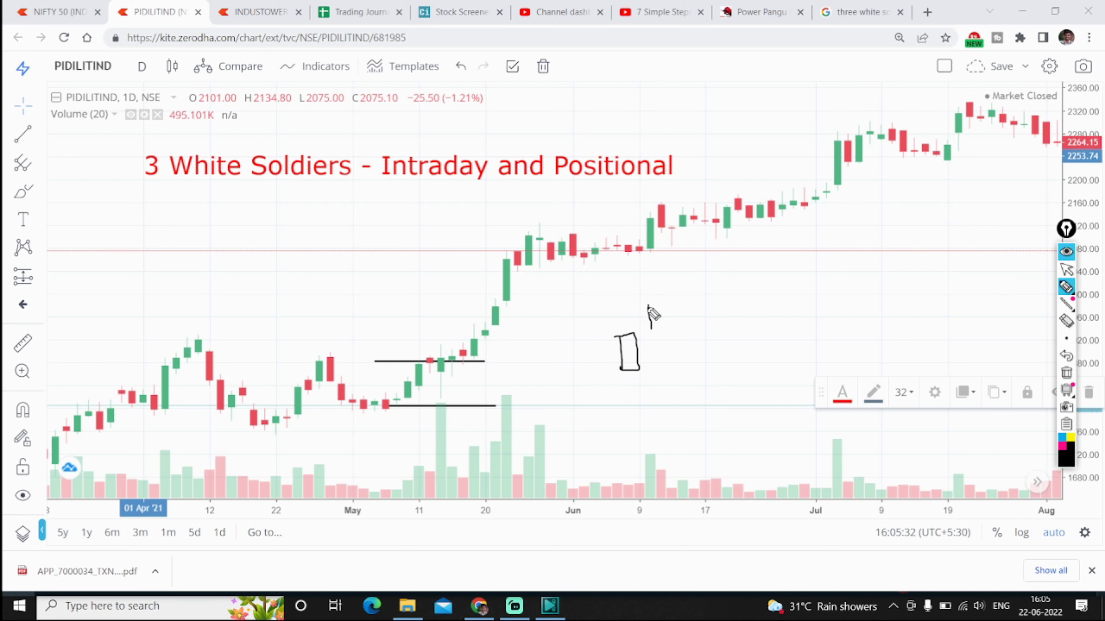
mouse_move(674, 266)
left_mouse_down()
mouse_move(675, 281)
mouse_move(689, 283)
mouse_move(677, 287)
mouse_move(744, 295)
mouse_move(770, 280)
left_mouse_up()
mouse_move(717, 250)
left_mouse_down()
mouse_move(723, 263)
mouse_move(754, 260)
left_mouse_up()
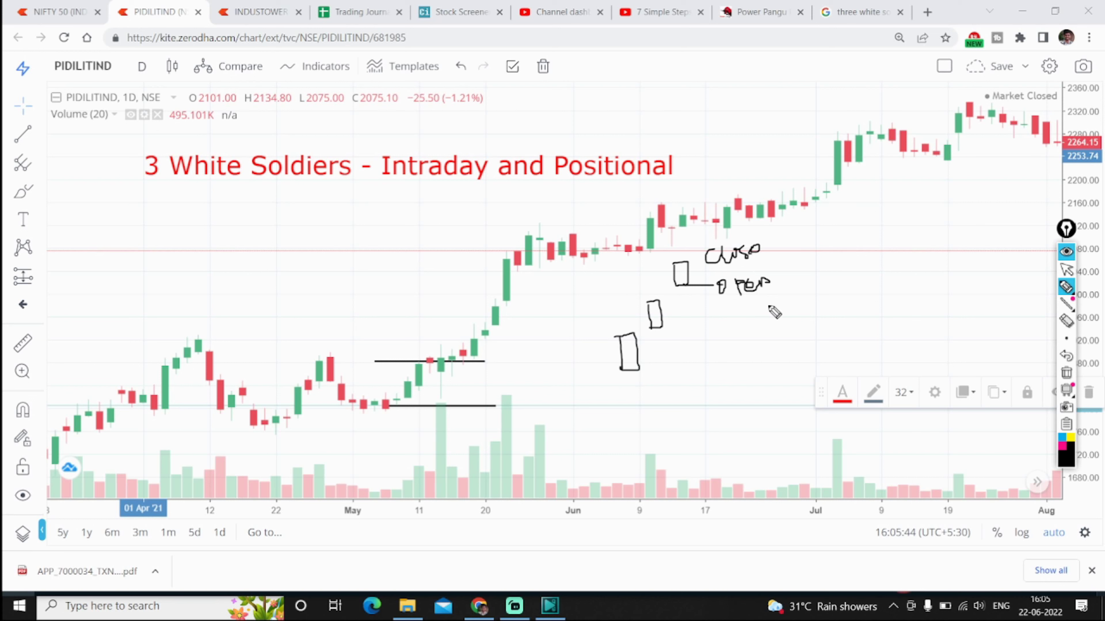
Circle and underline the large early-July green candle, and draw a small circle with a downward arrow below it.
left_click_drag(833, 188, 870, 190)
mouse_move(851, 132)
left_mouse_down()
mouse_move(859, 159)
mouse_move(828, 168)
mouse_move(834, 142)
left_mouse_up()
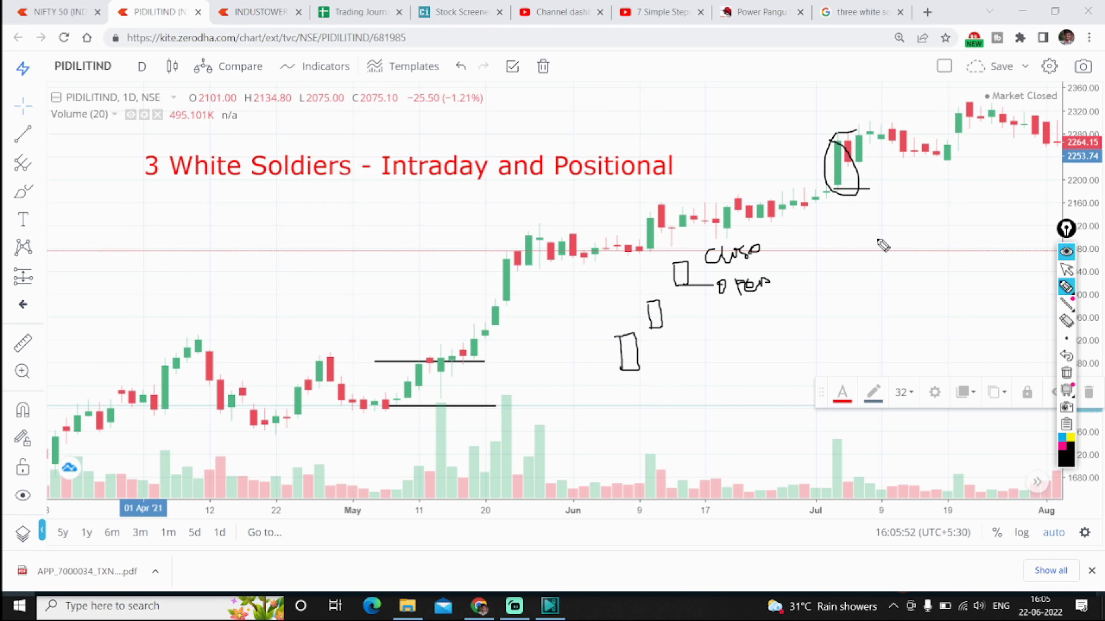
mouse_move(879, 223)
left_mouse_down()
mouse_move(902, 279)
mouse_move(908, 269)
left_mouse_up()
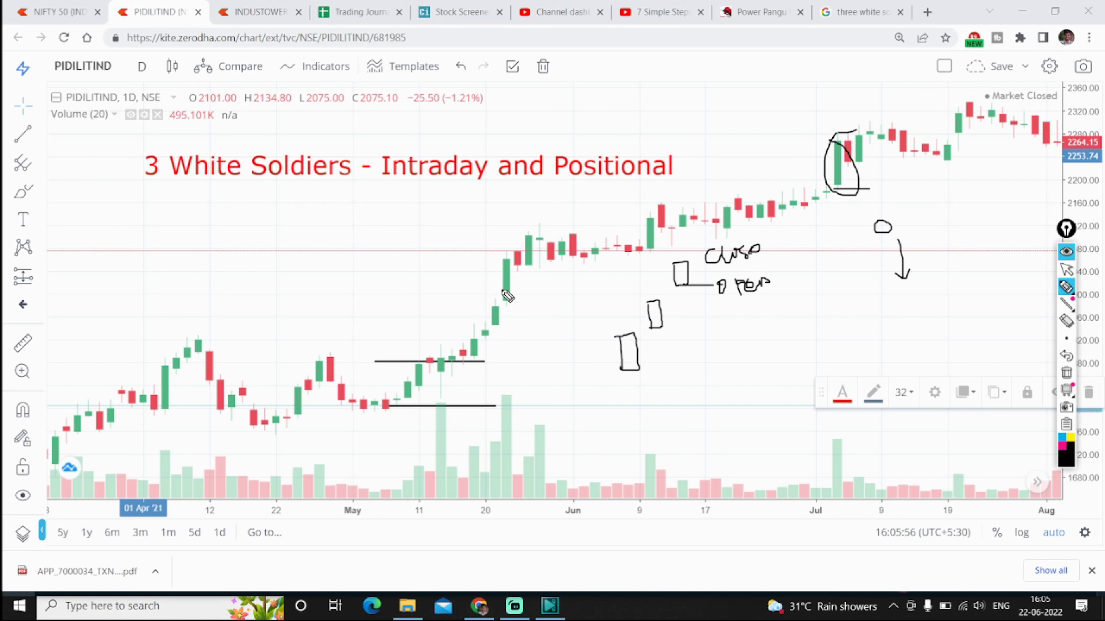
key("ctrl+shift+1")
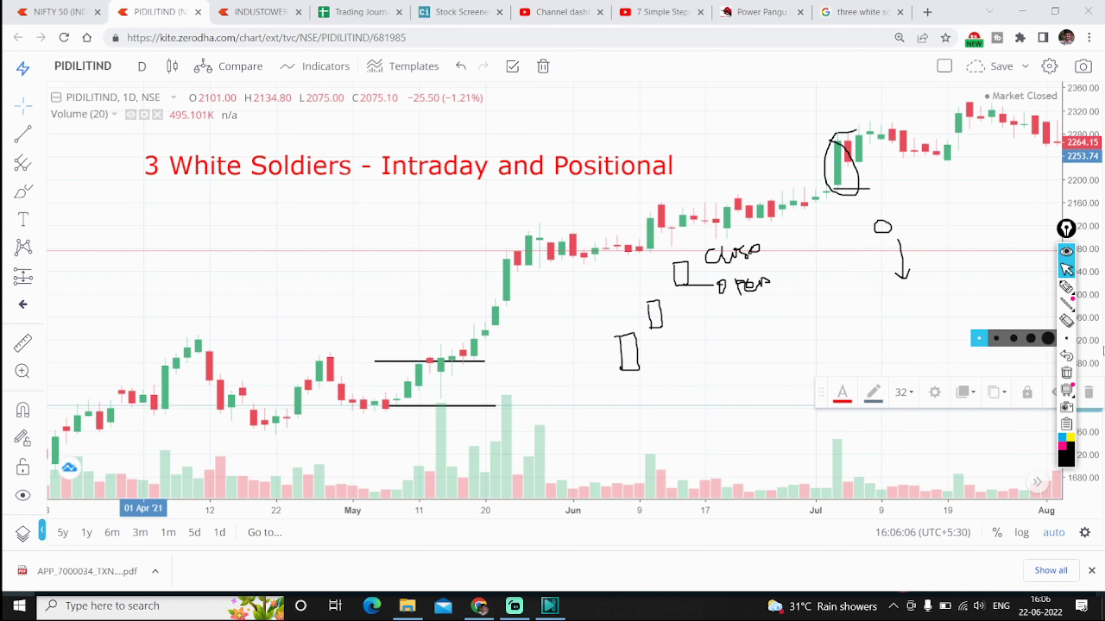
Return to the Chartink screener and replace the old pen marks with a handwritten "min 3" note, clearing it before leaving the pen.
left_click(452, 5)
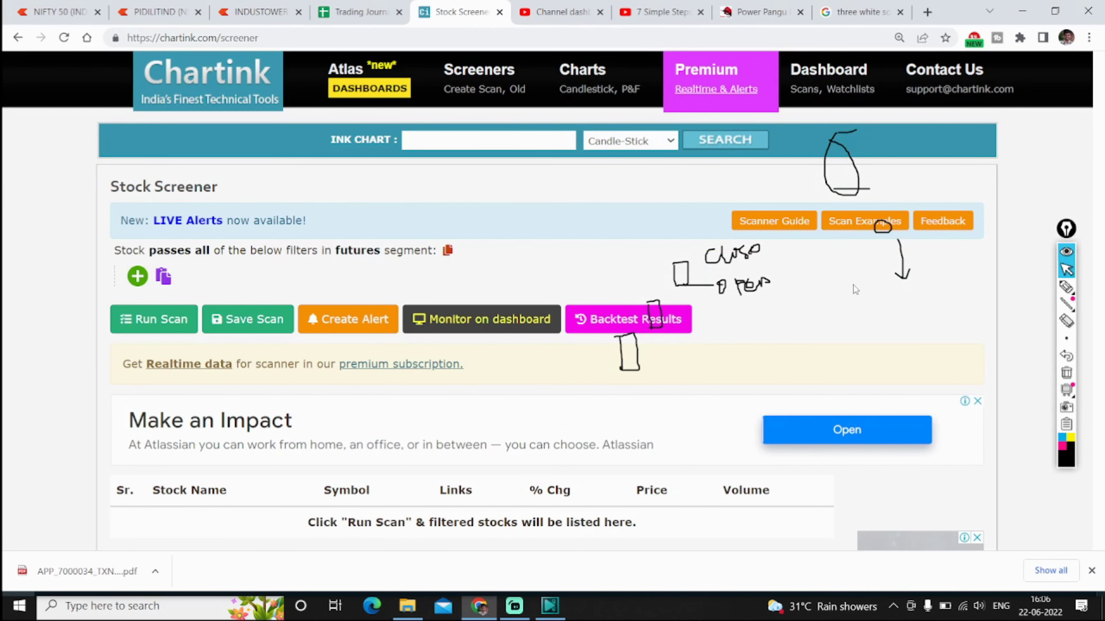
left_click(1065, 372)
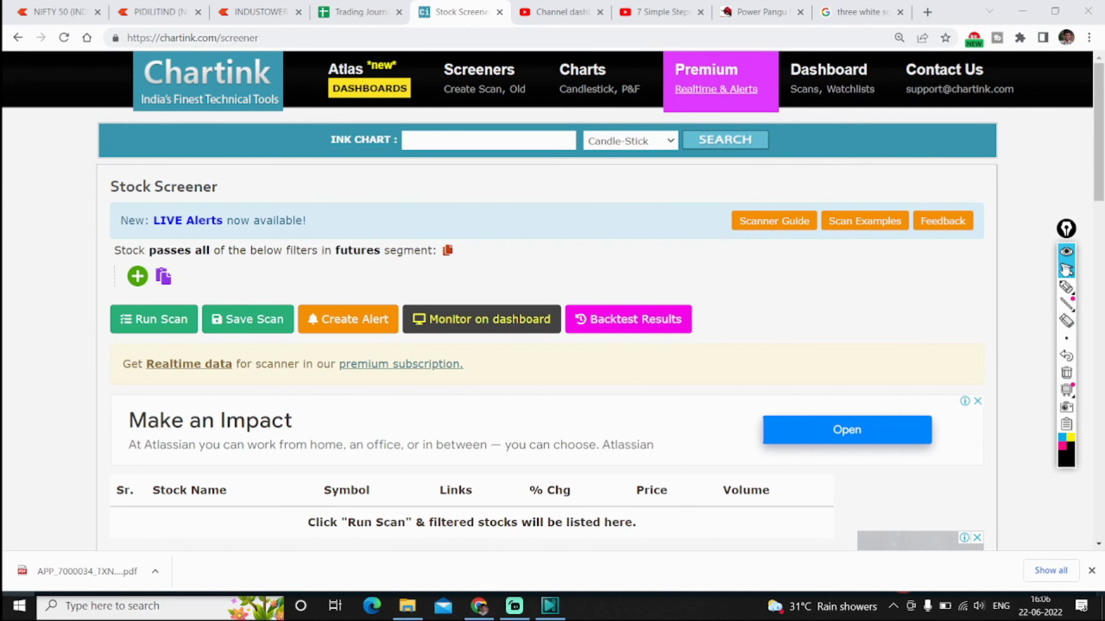
left_click(1066, 287)
mouse_move(825, 294)
left_mouse_down()
mouse_move(872, 300)
mouse_move(916, 287)
left_mouse_up()
left_click(856, 281)
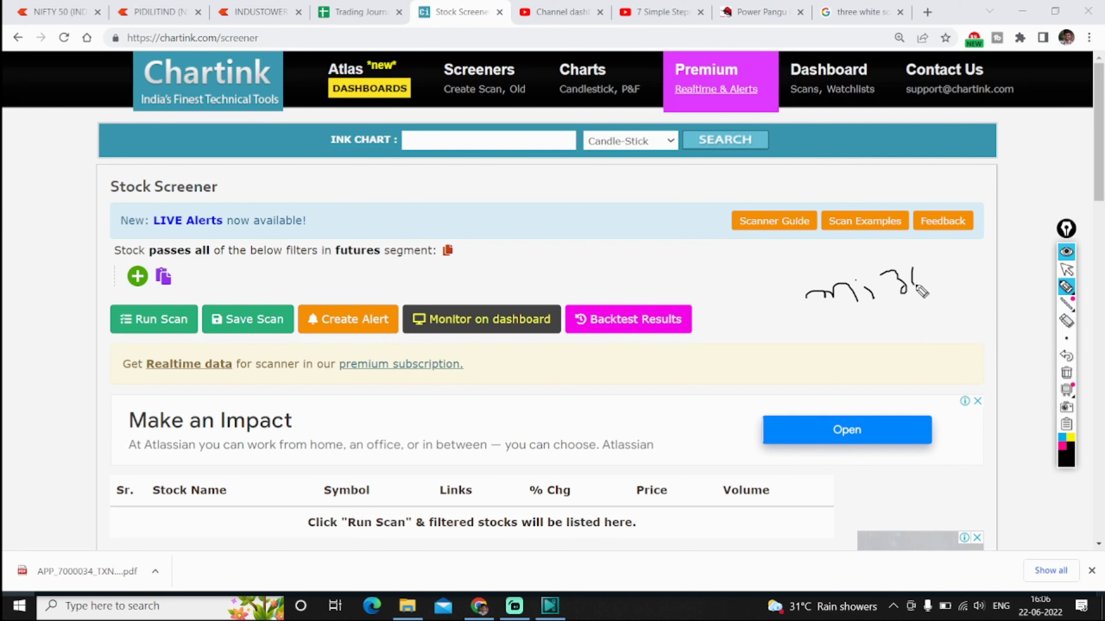
left_click(1068, 373)
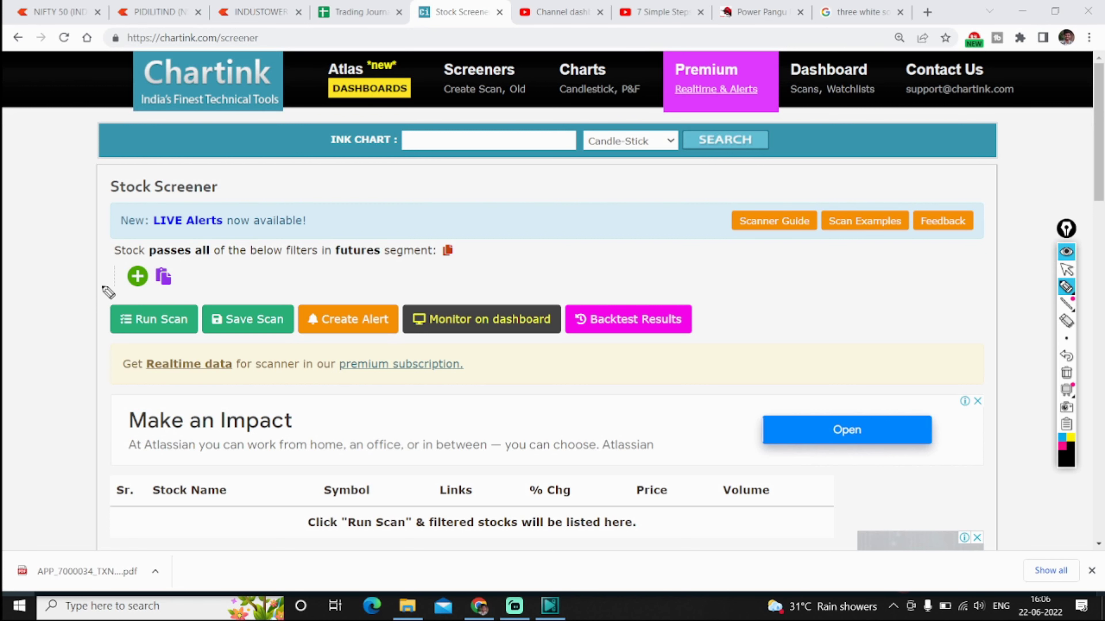
key("Escape")
Add a scan filter based on the Open attribute with the [0] 5 minute offset.
left_click(137, 275)
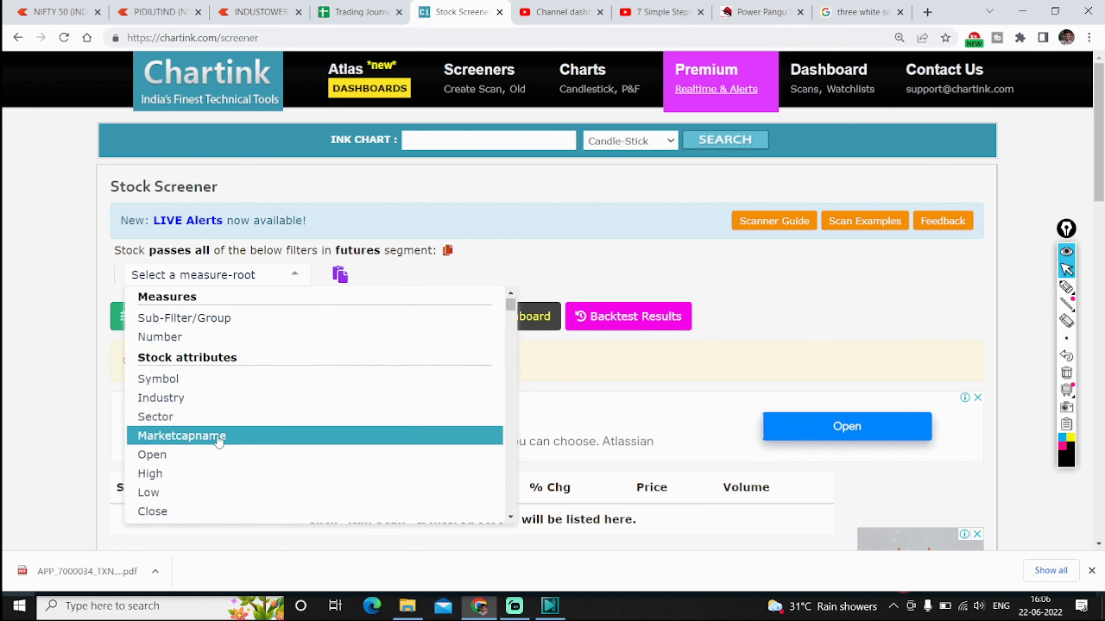
scroll(210, 435, "down", 5)
scroll(196, 391, "up", 4)
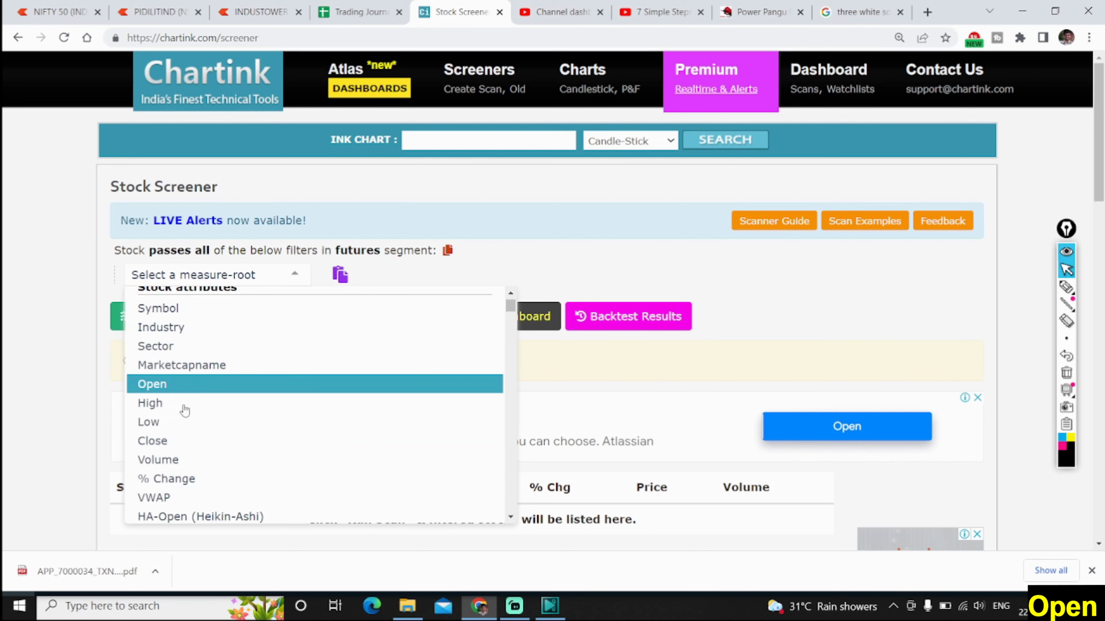
left_click(178, 385)
left_click(147, 288)
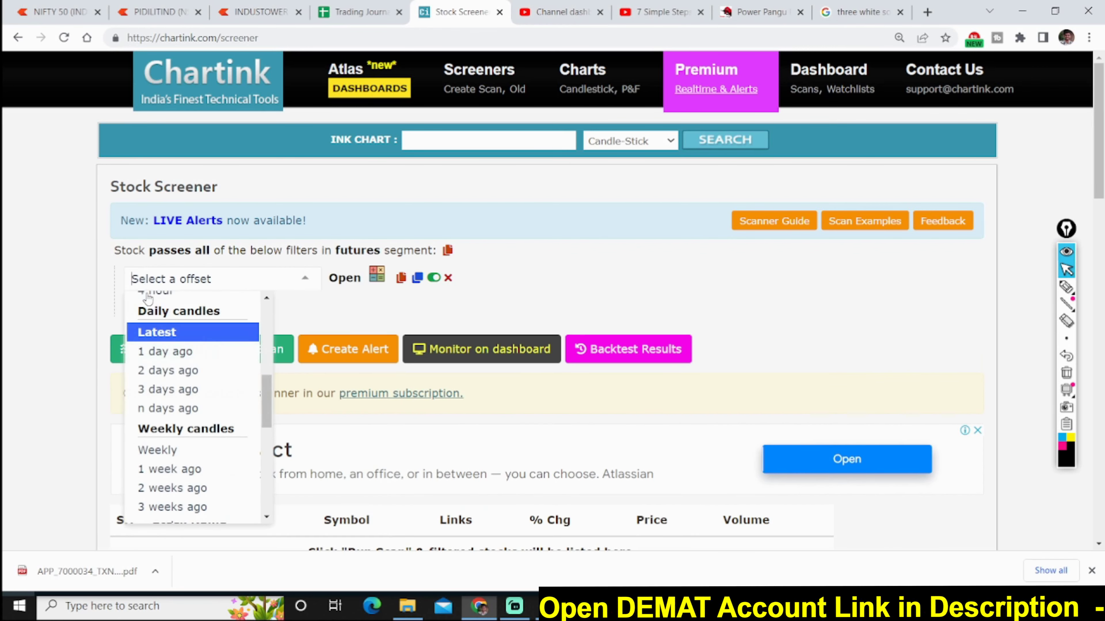
scroll(177, 370, "up", 6)
left_click(177, 355)
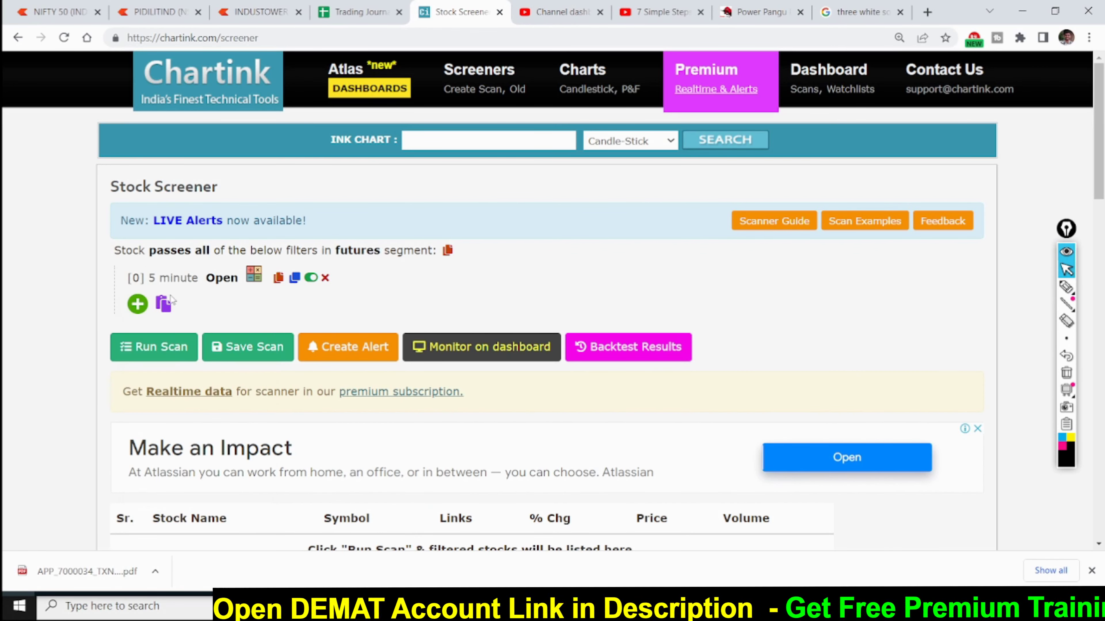
Change the filter's measure to the Min function and set its period to 3.
left_click(226, 278)
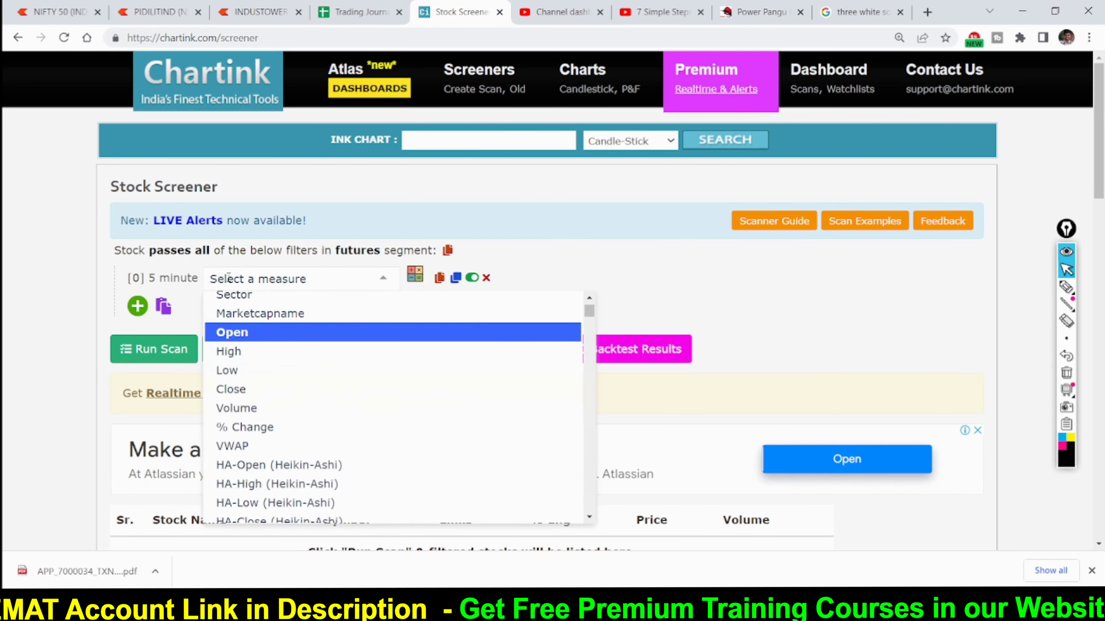
type("min")
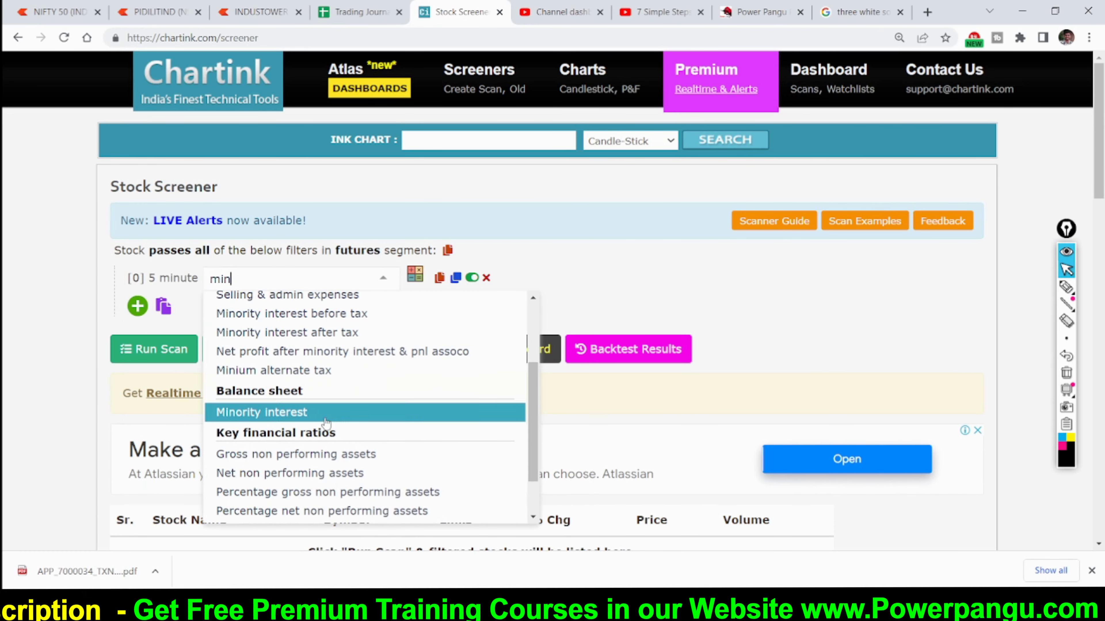
scroll(300, 392, "up", 3)
left_click(300, 368)
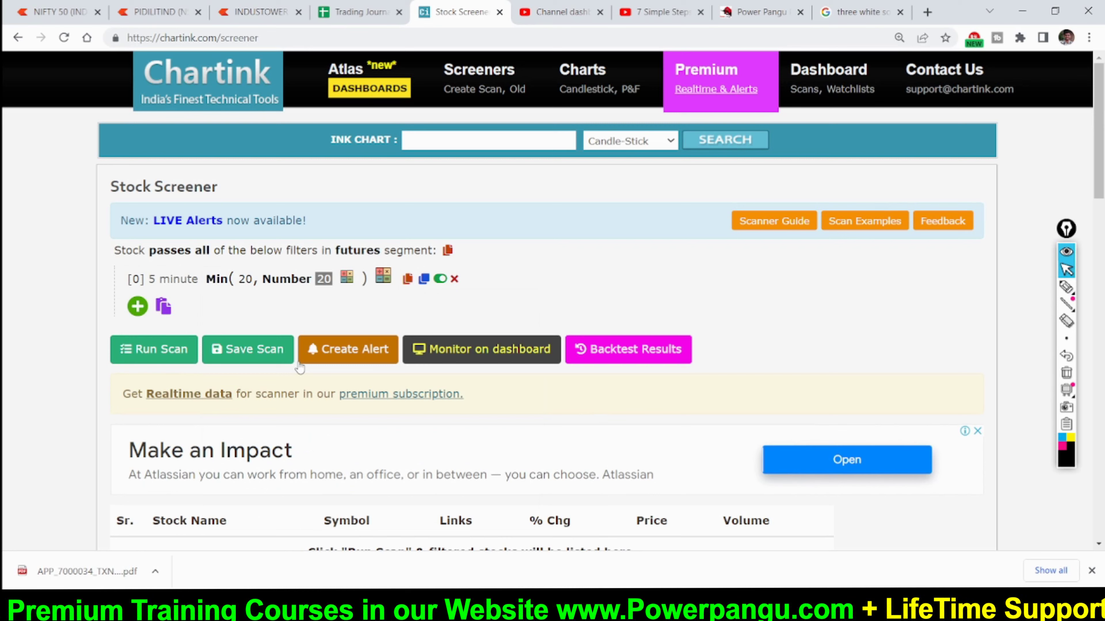
left_click(245, 279)
type("3")
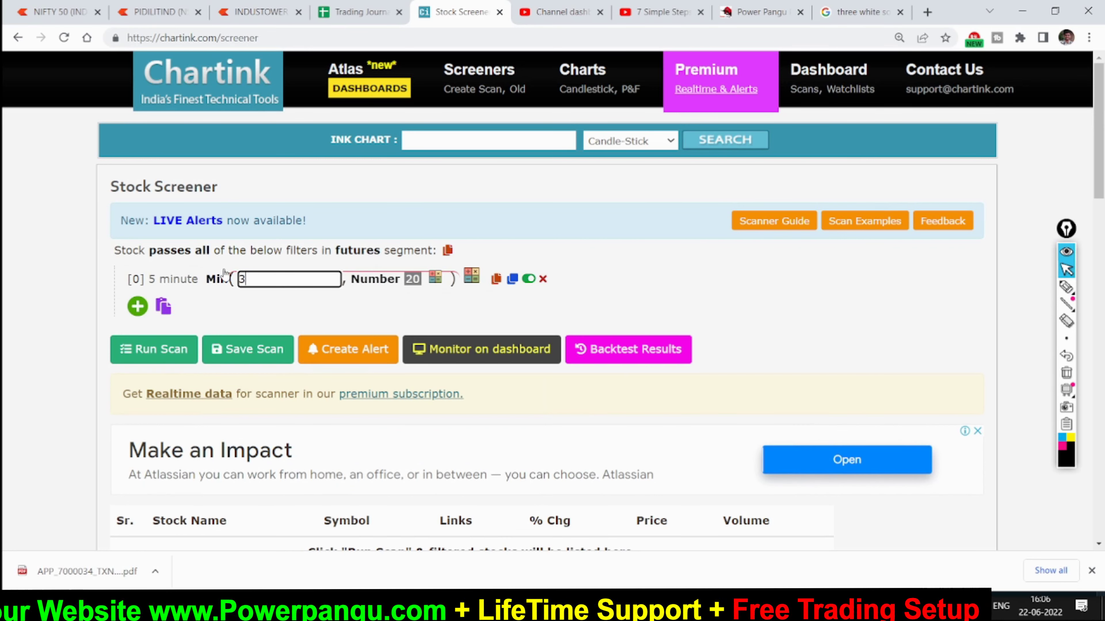
Set the Min function's expression to [0] 5 minute Close minus [0] 5 minute Open.
left_click(270, 279)
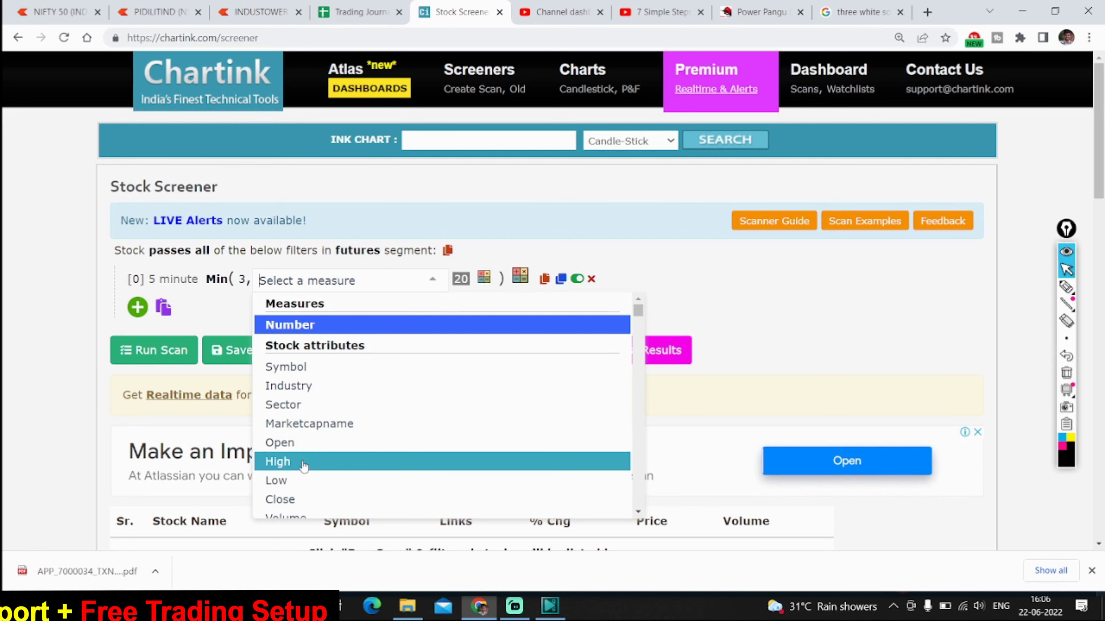
left_click(306, 501)
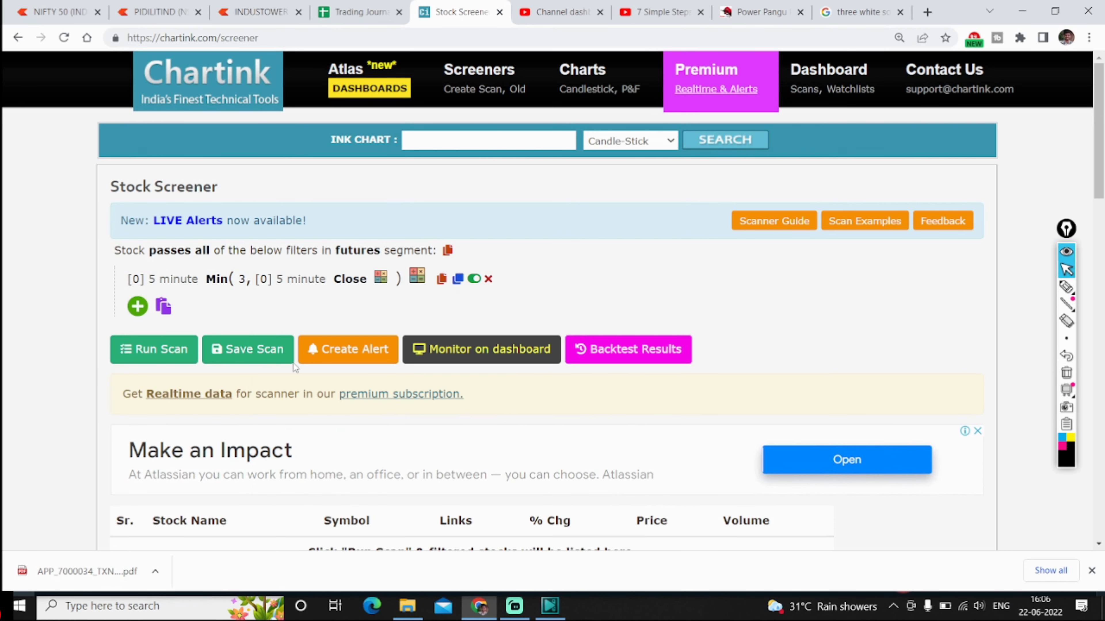
left_click(381, 279)
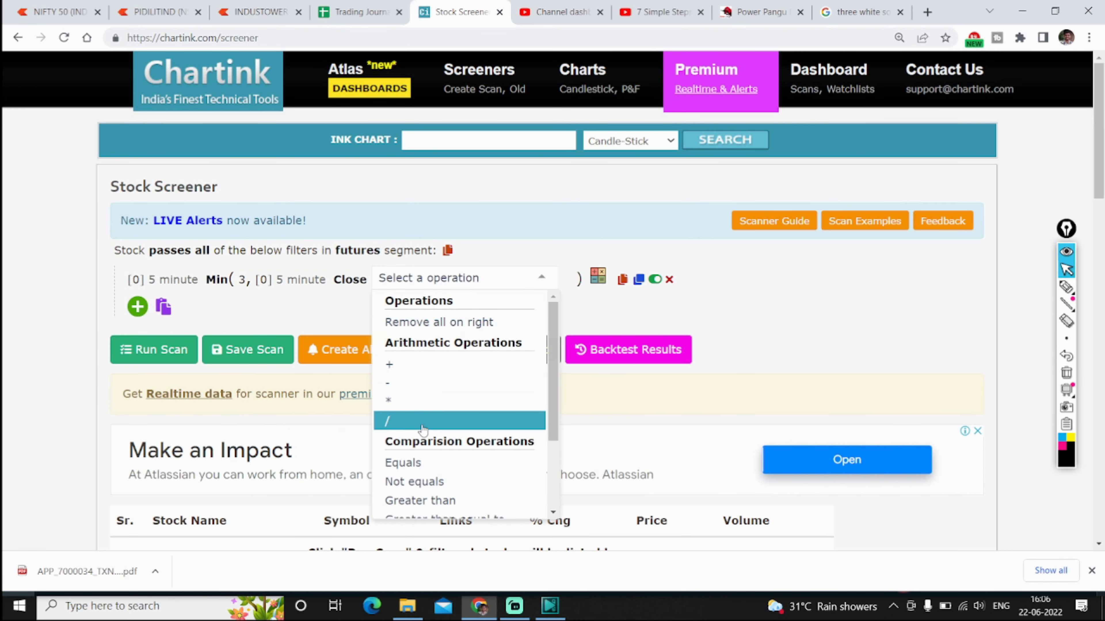
left_click(406, 385)
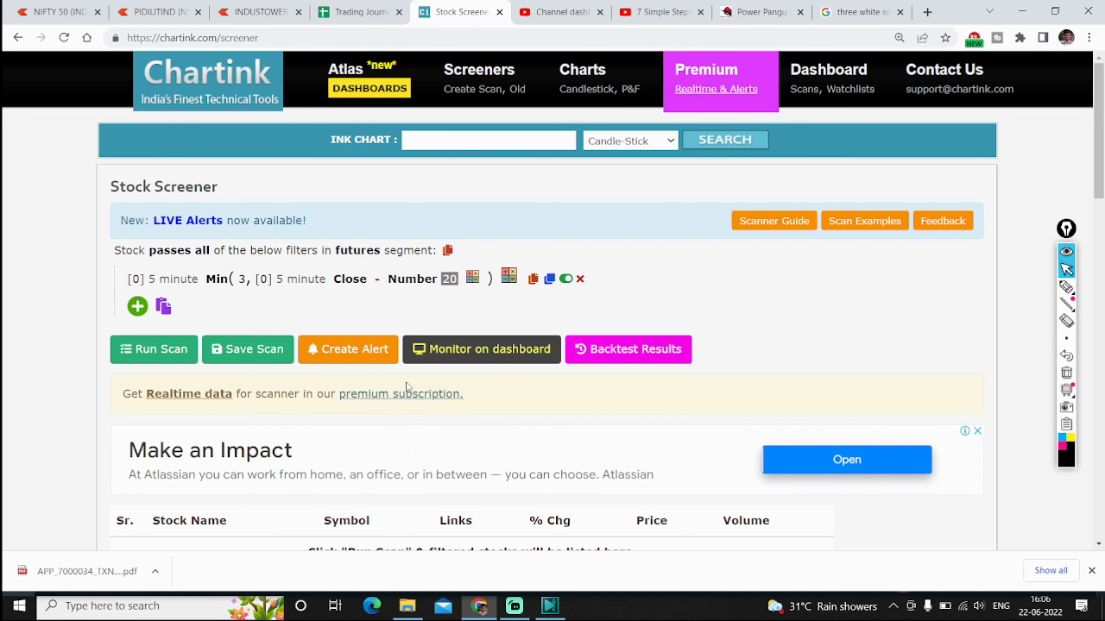
left_click(410, 279)
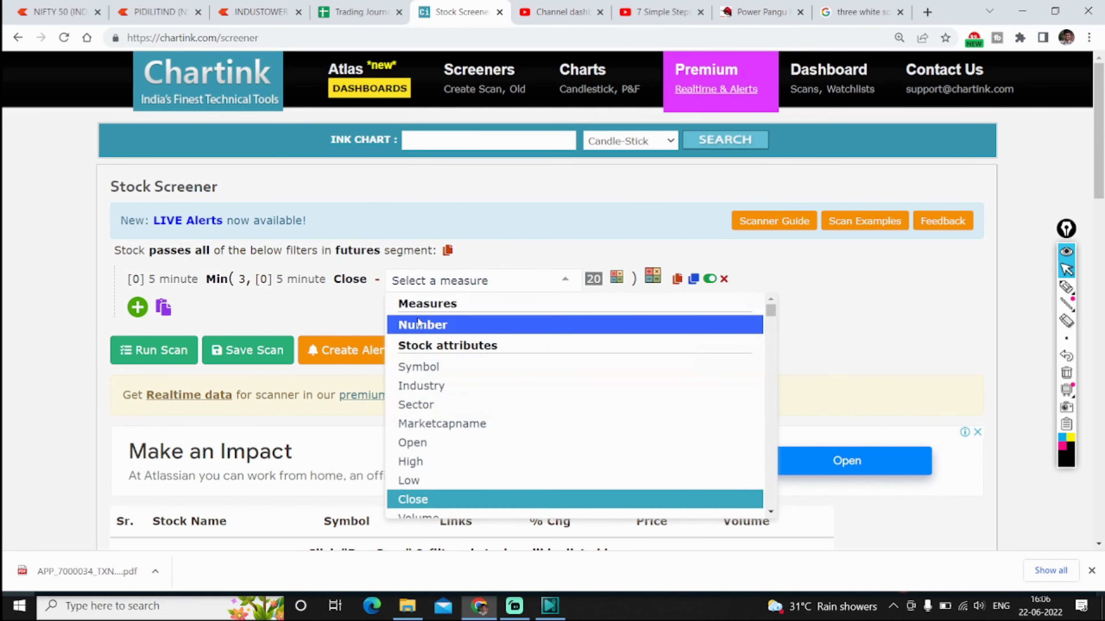
left_click(428, 444)
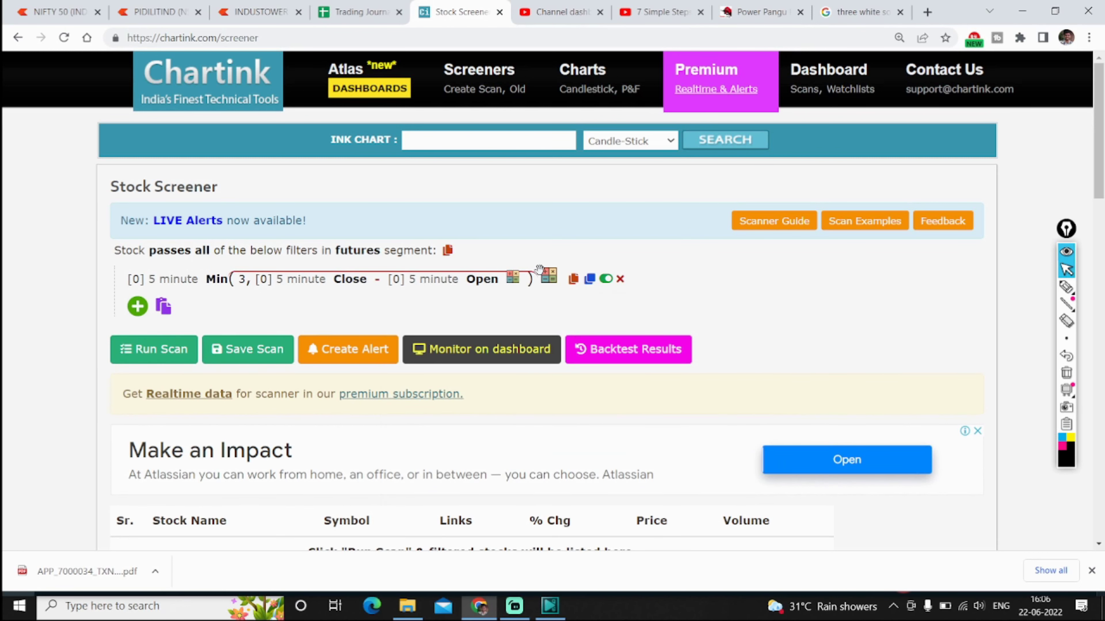
Complete the Min filter with a Greater than comparison against the Number 0.
left_click(547, 275)
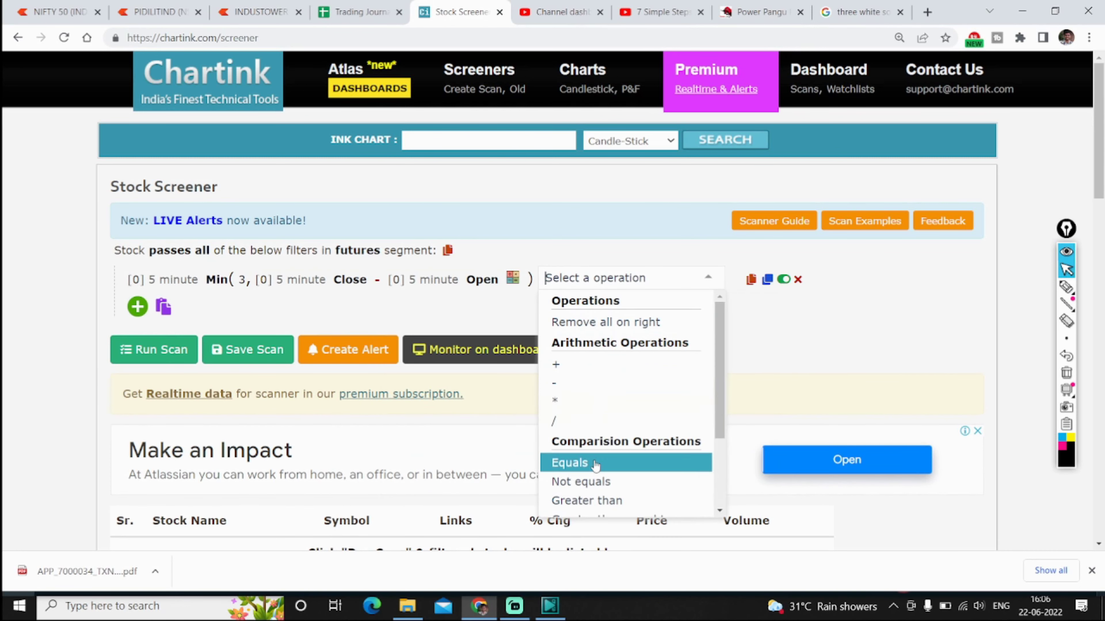
left_click(608, 502)
left_click(687, 327)
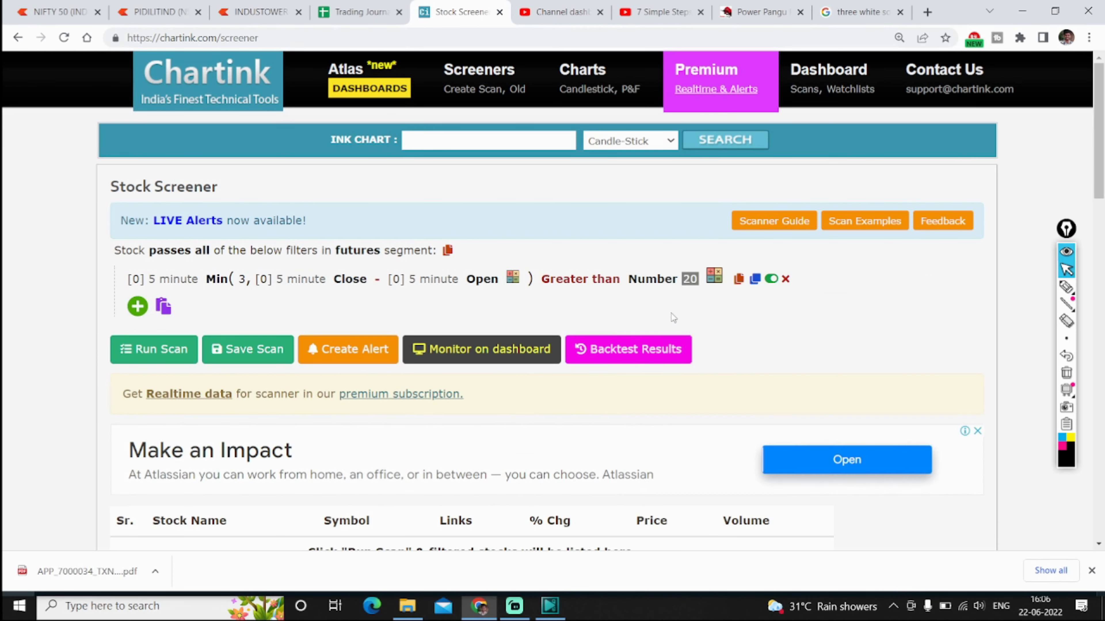
left_click(687, 279)
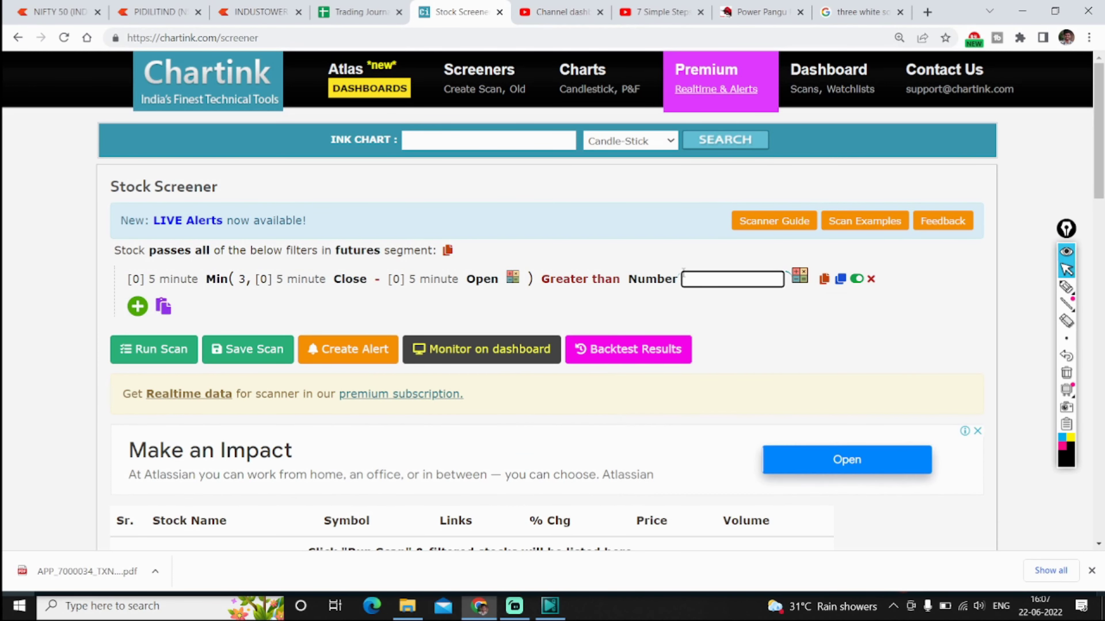
left_click(998, 316)
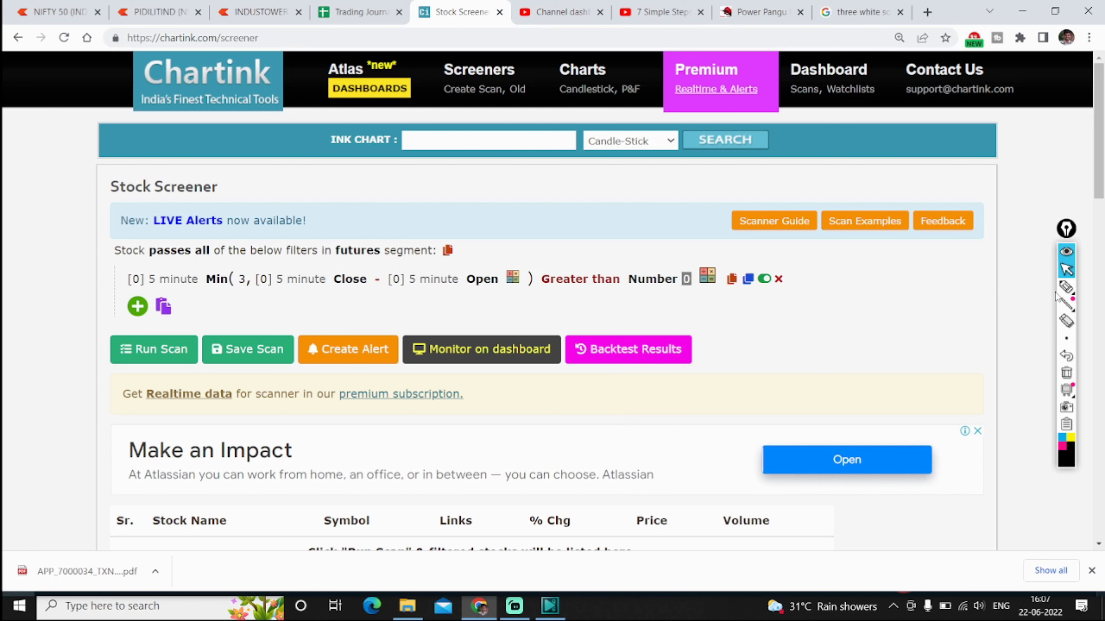
Handwrite example values 8 for Close and 3 for Open, work out +5 beside a sketched candle, and underline the filter's Number.
left_click(1066, 287)
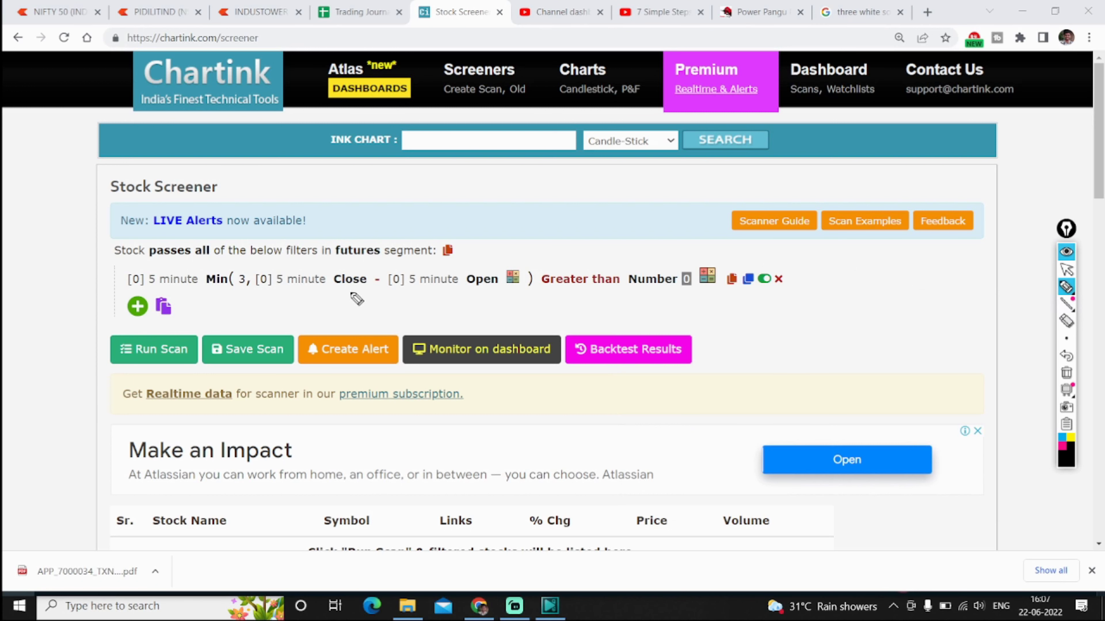
mouse_move(254, 296)
left_mouse_down()
mouse_move(338, 299)
mouse_move(313, 315)
mouse_move(331, 323)
left_mouse_up()
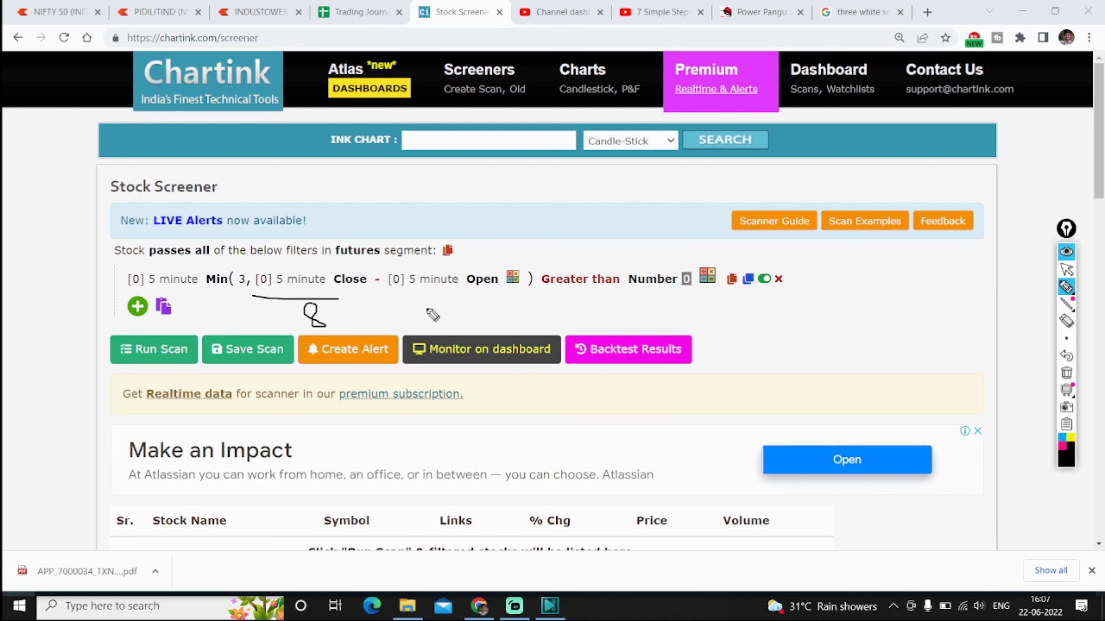
mouse_move(437, 306)
left_mouse_down()
mouse_move(458, 320)
mouse_move(443, 328)
left_mouse_up()
left_click_drag(925, 328, 929, 361)
mouse_move(846, 411)
left_mouse_down()
mouse_move(872, 421)
mouse_move(841, 434)
mouse_move(788, 431)
mouse_move(797, 423)
left_mouse_up()
left_click_drag(804, 424, 812, 444)
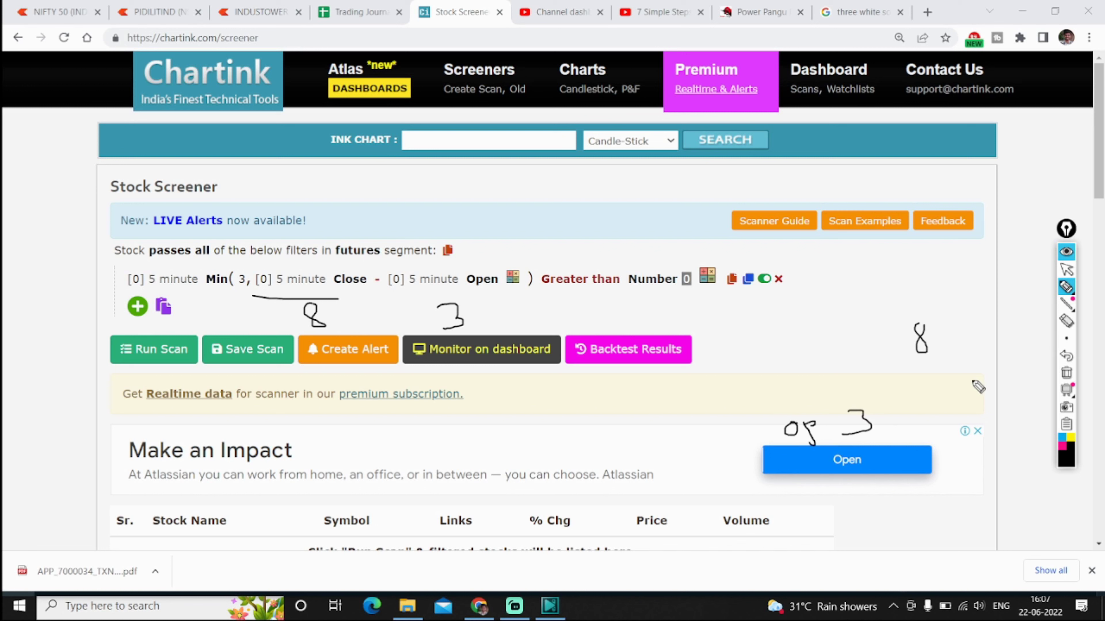
mouse_move(996, 372)
left_mouse_down()
mouse_move(977, 403)
mouse_move(960, 396)
left_mouse_up()
left_click_drag(634, 292, 683, 291)
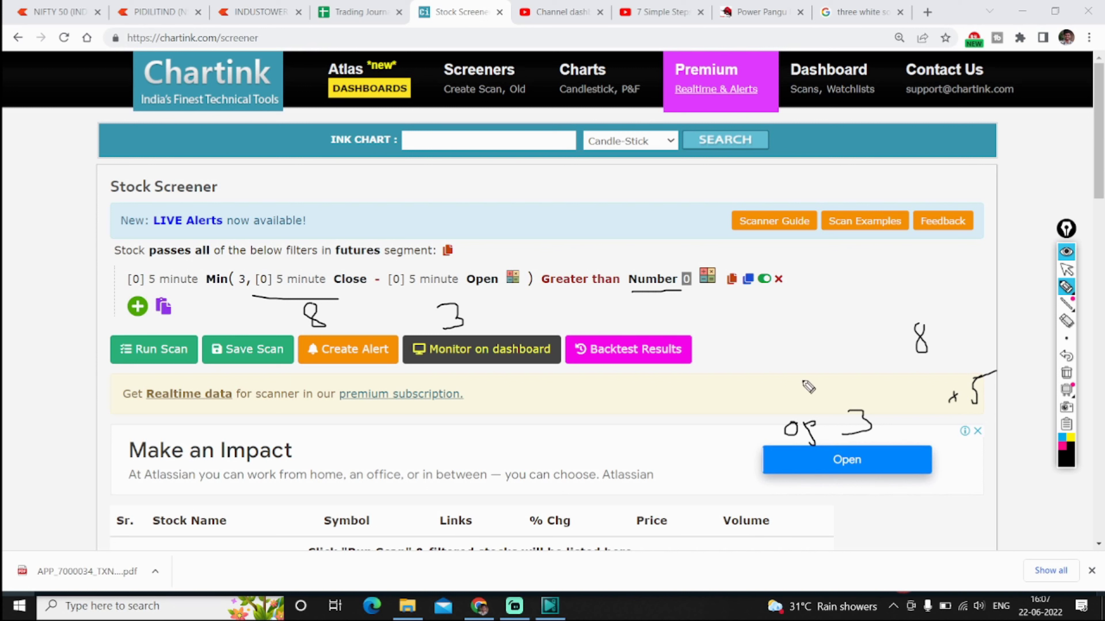
left_click_drag(949, 296, 947, 316)
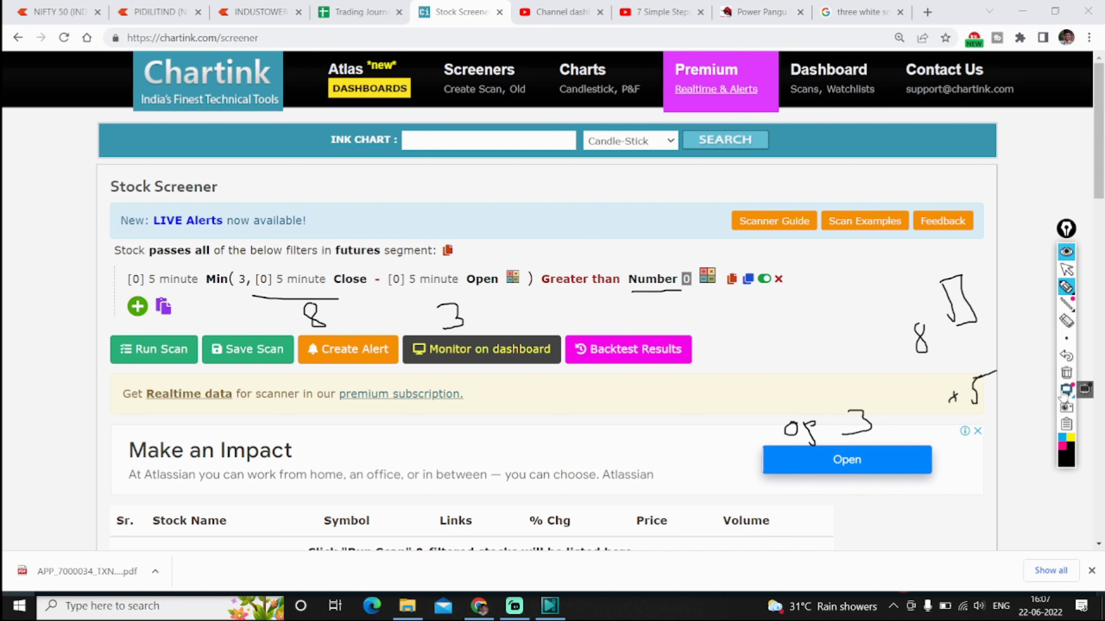
Clear all pen marks and circle the period 3 in the Min function.
left_click(1066, 373)
mouse_move(247, 288)
left_mouse_down()
mouse_move(252, 280)
mouse_move(257, 291)
left_mouse_up()
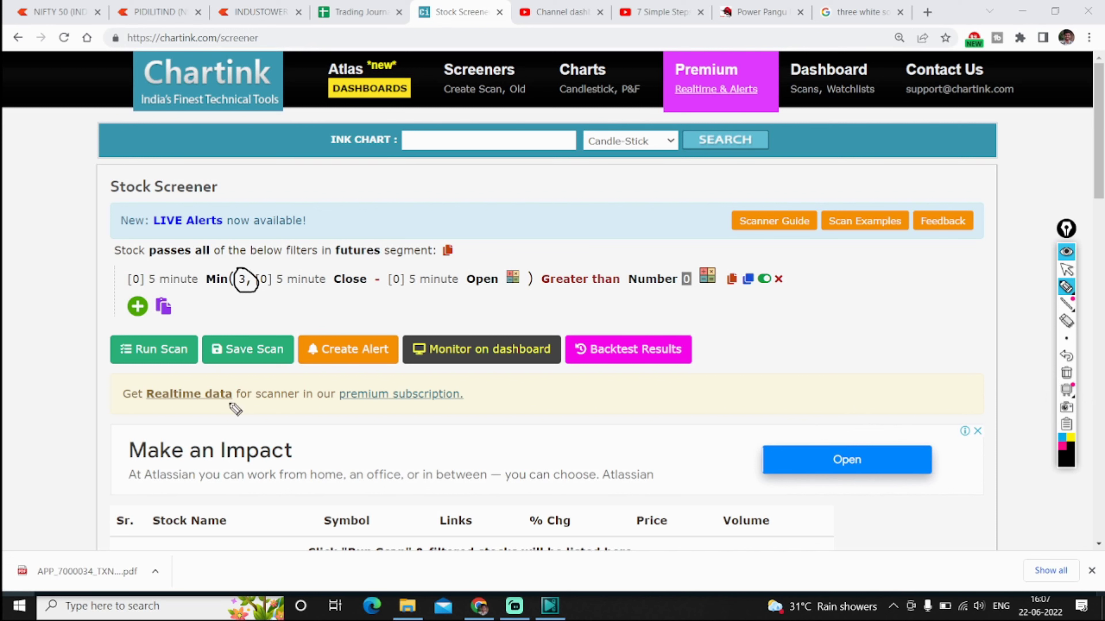
key("ctrl+F1")
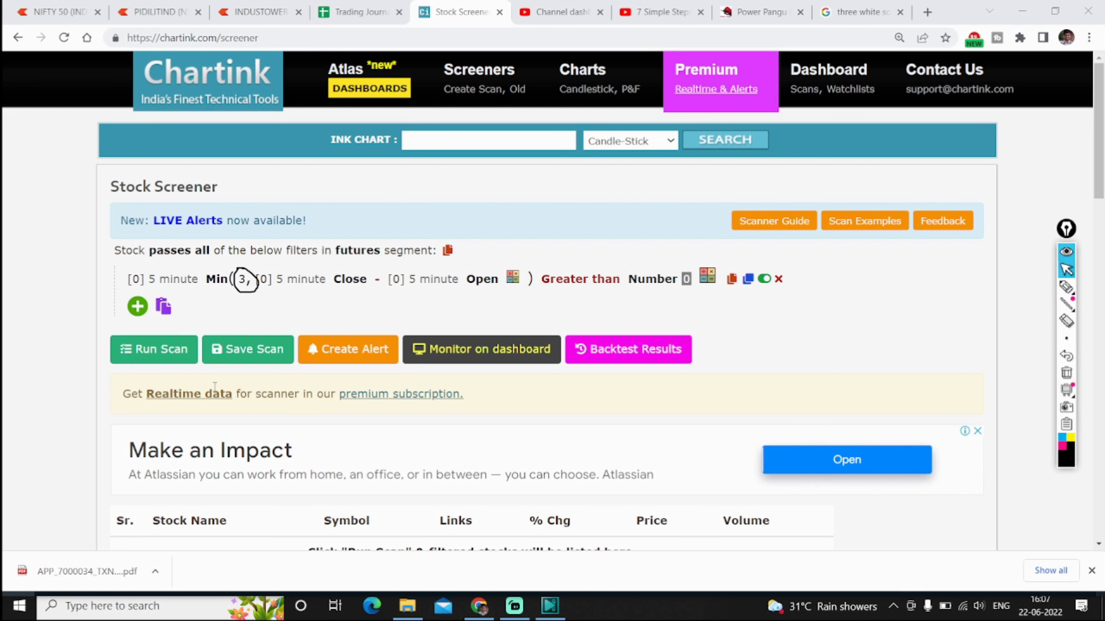
Add a second scan filter based on the High attribute with the [0] 5 minute offset.
left_click(138, 306)
left_click(165, 200)
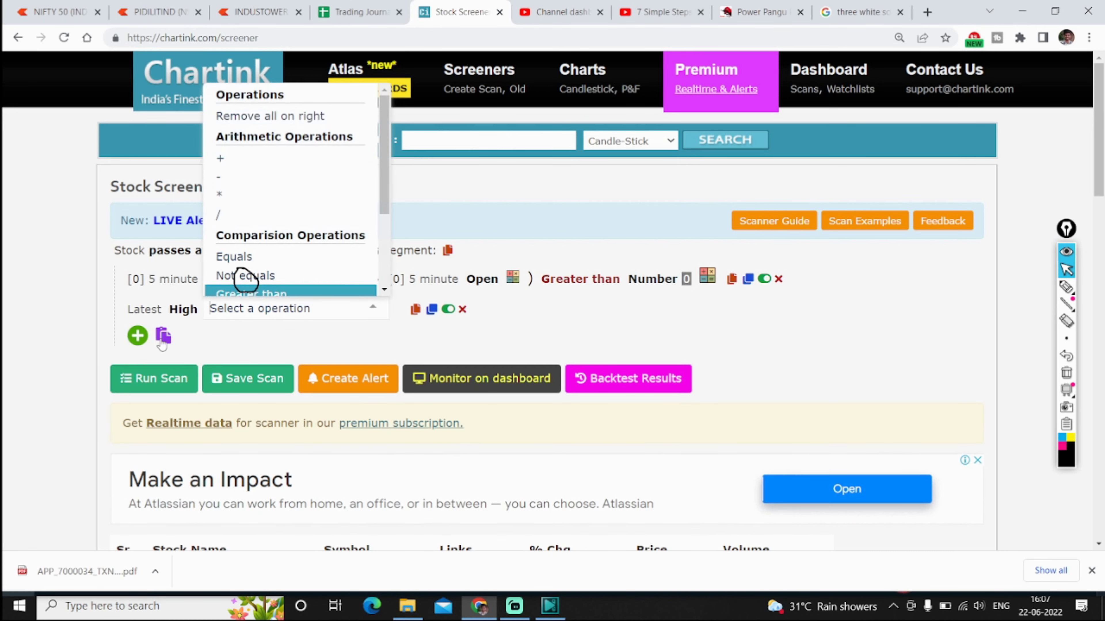
left_click(144, 307)
left_click(144, 307)
scroll(169, 174, "up", 7)
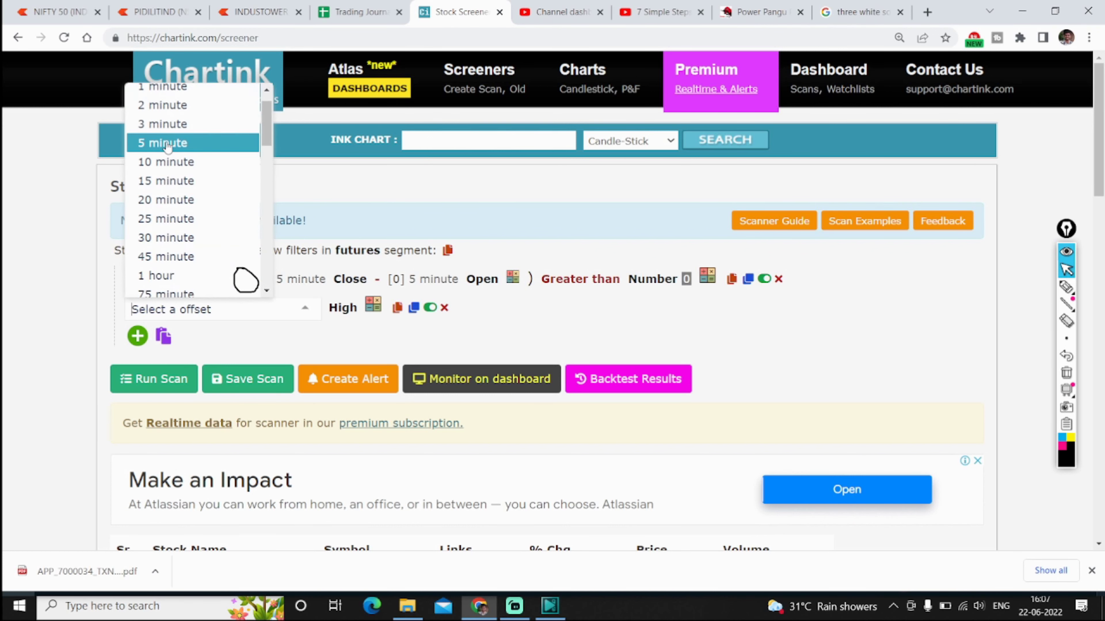
left_click(168, 144)
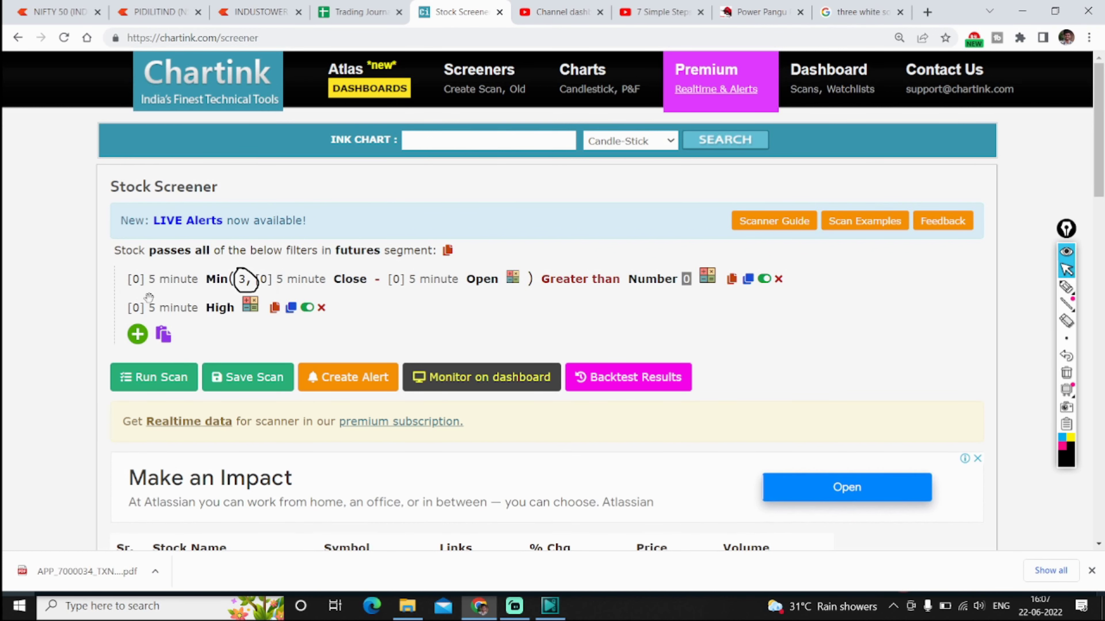
Change the second filter's measure to the Min function and set its period to 2.
left_click(220, 308)
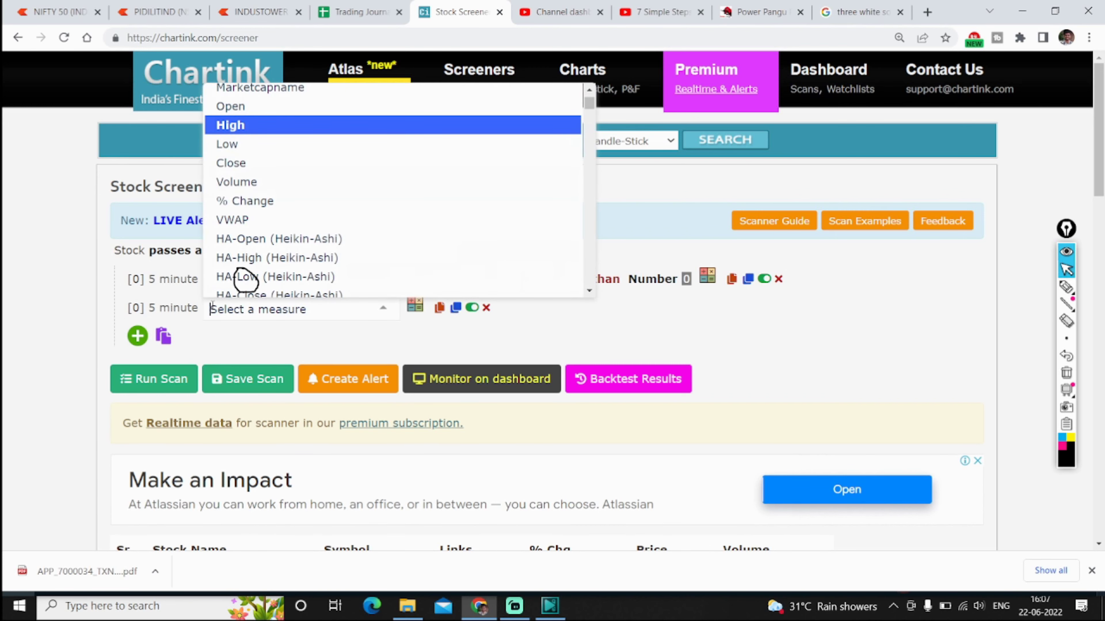
type("min")
scroll(320, 161, "up", 3)
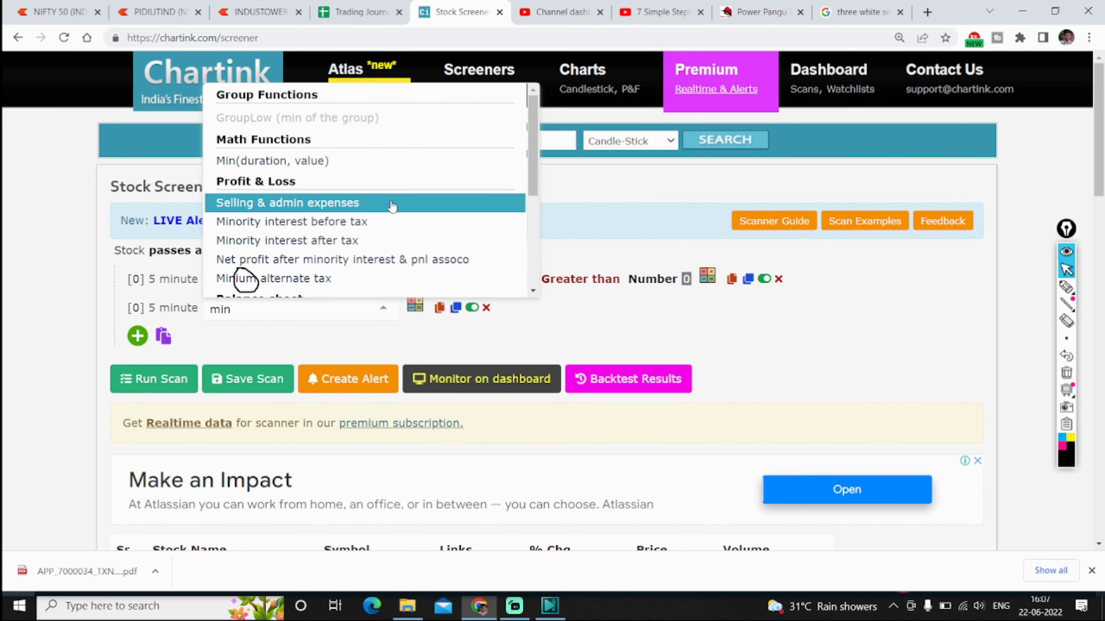
key("Return")
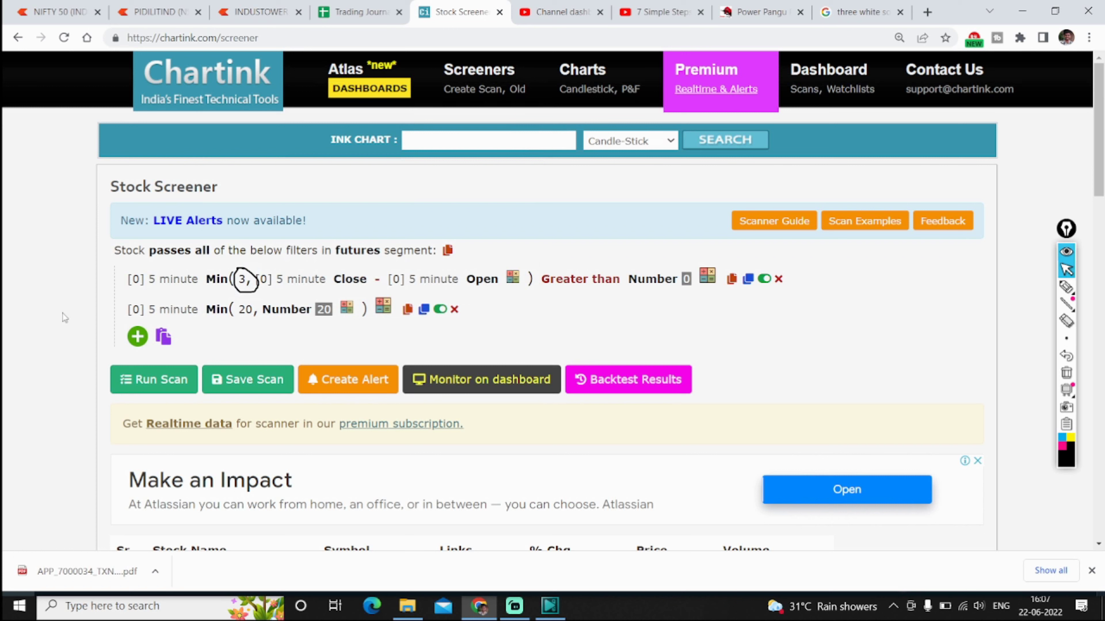
left_click(248, 310)
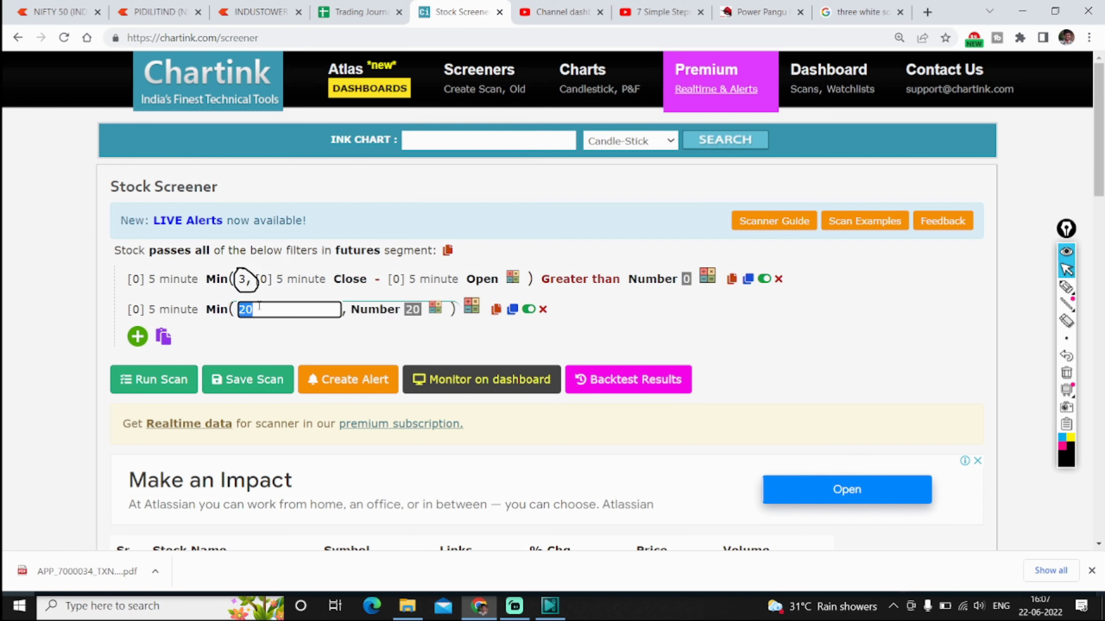
left_click(91, 347)
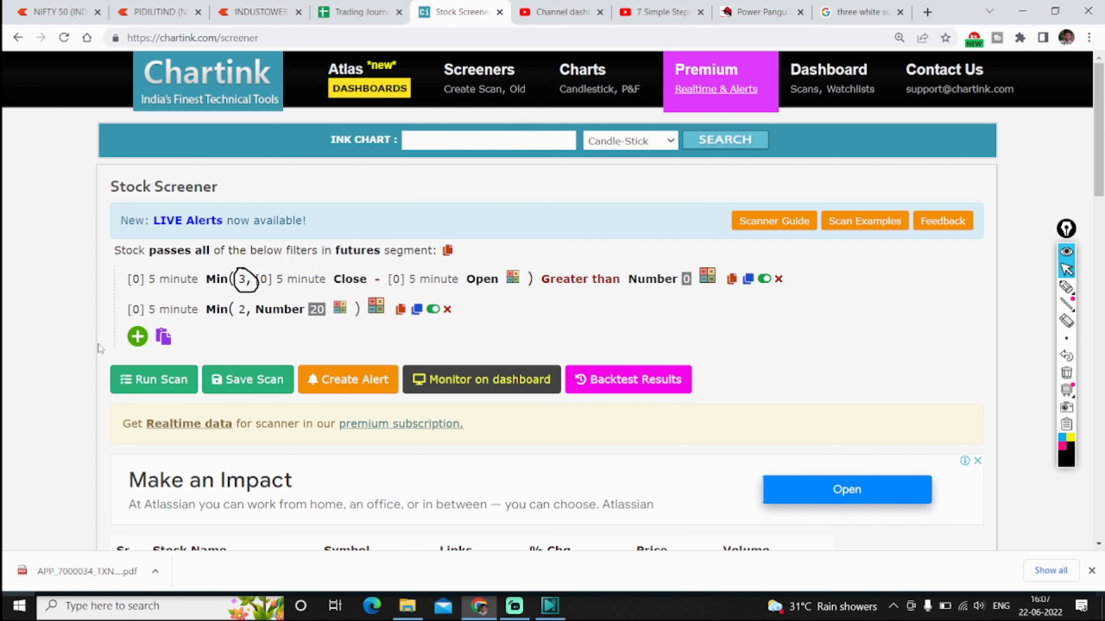
Set the second Min function's expression to [0] 5 minute High minus [-1] 5 minute High.
left_click(285, 310)
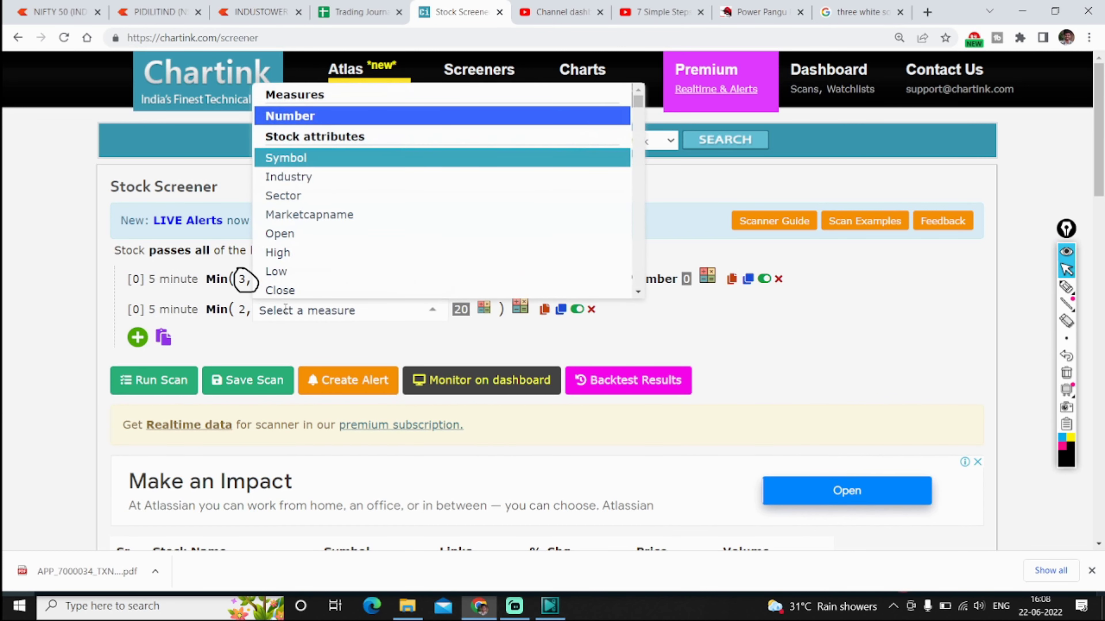
left_click(300, 253)
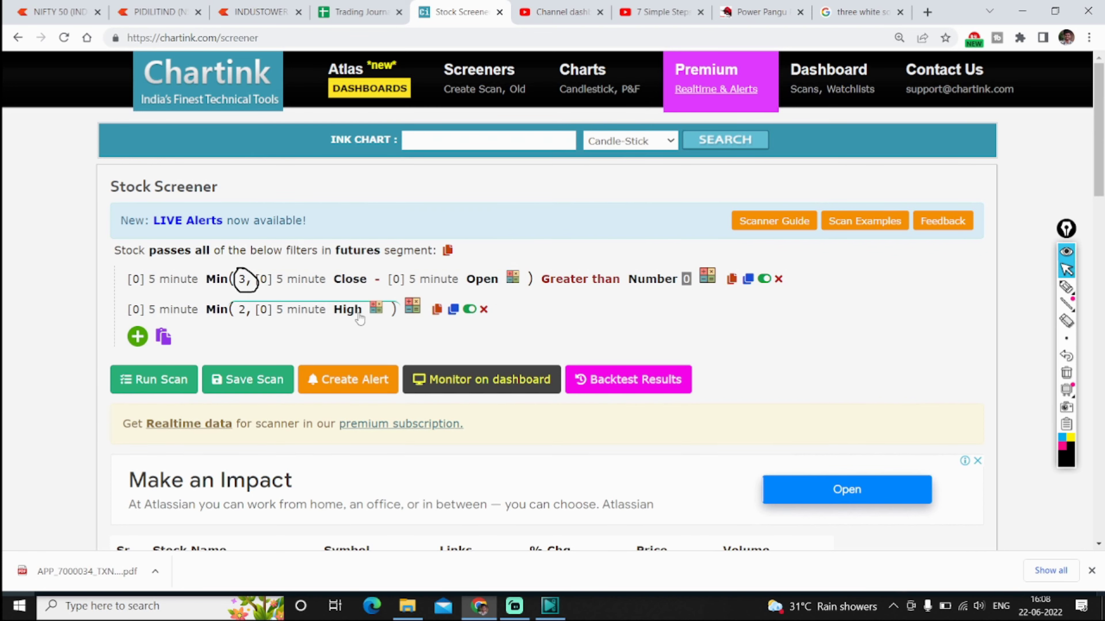
left_click(376, 310)
left_click(424, 174)
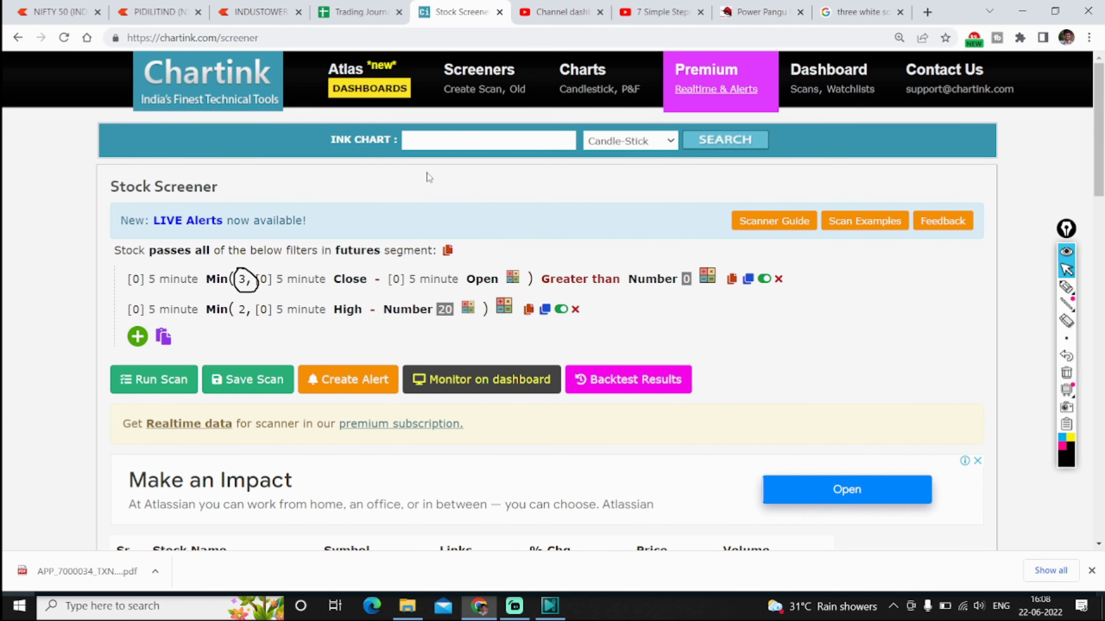
left_click(409, 312)
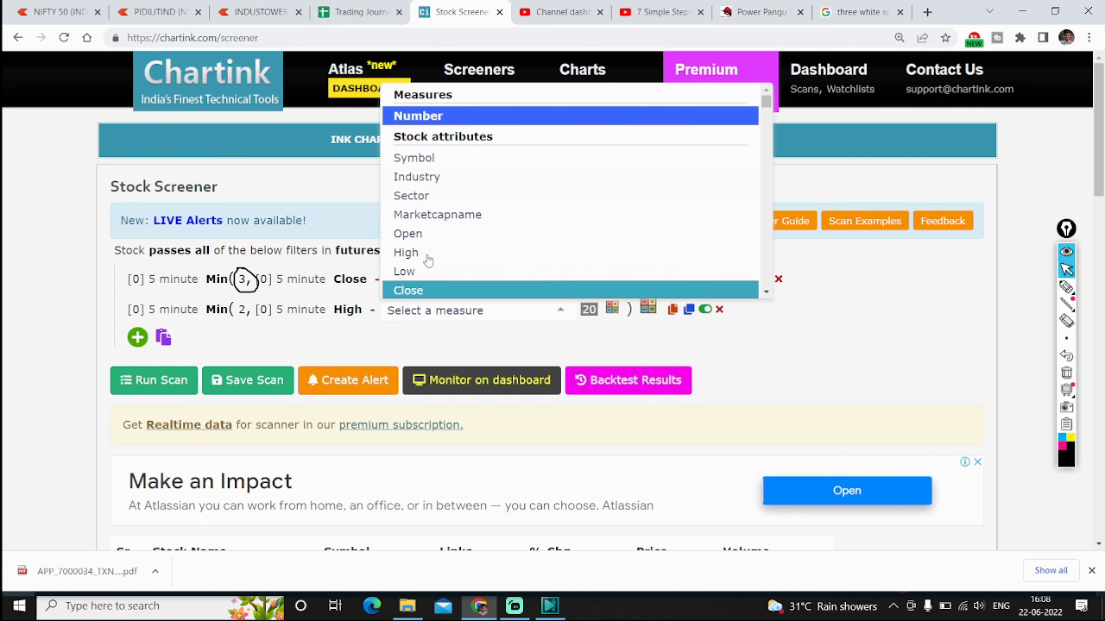
left_click(427, 256)
left_click(398, 310)
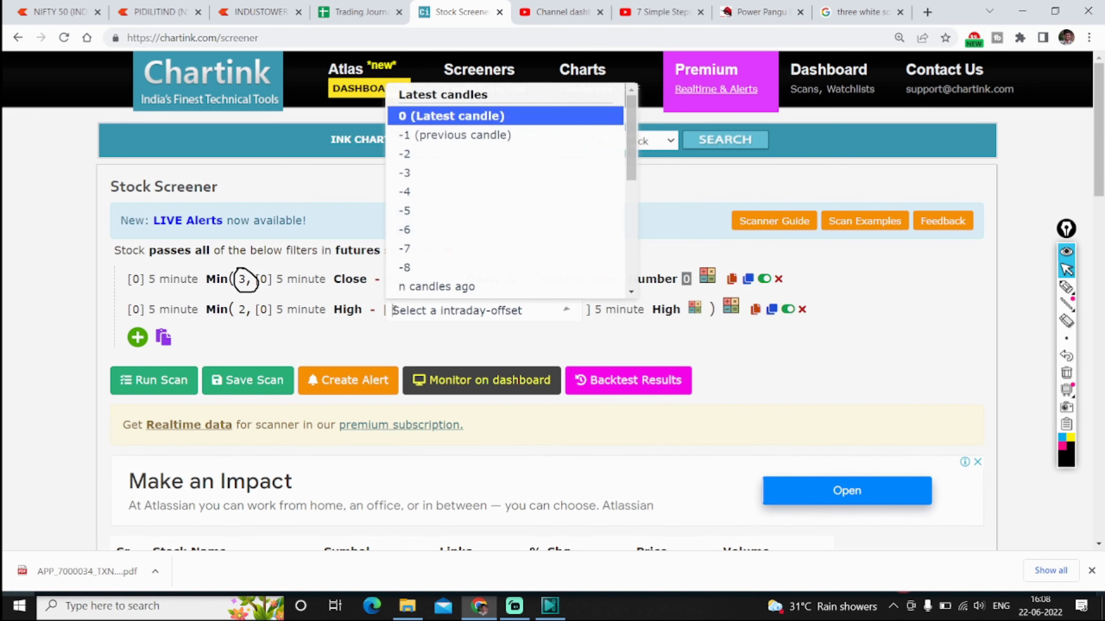
left_click(419, 136)
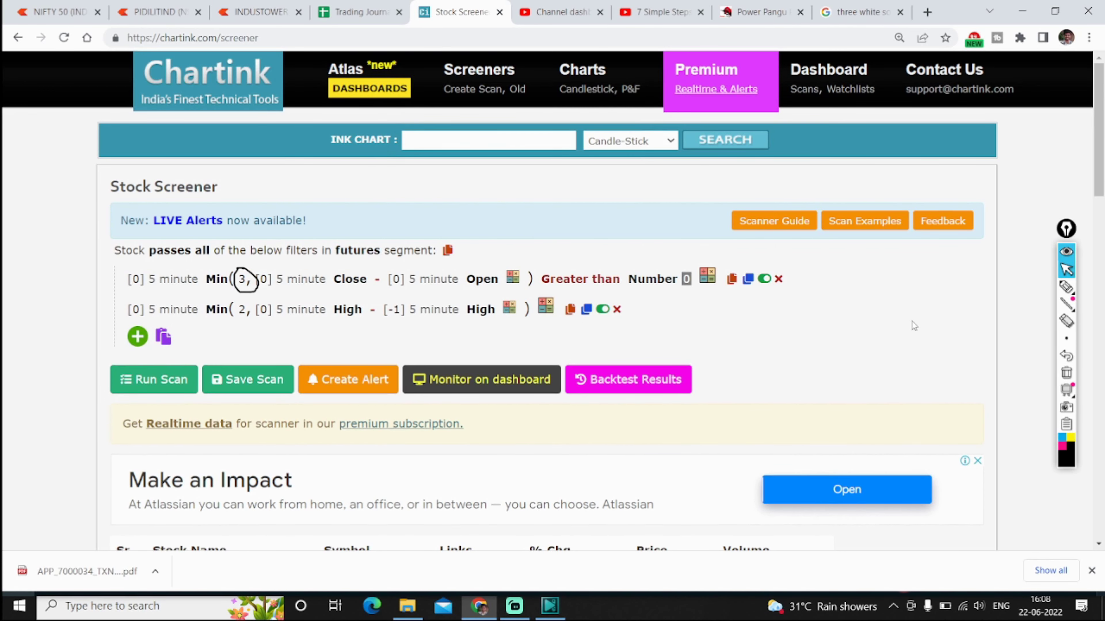
Sketch three stepped rising candles with the pen in the blank area beside the filters.
left_click(1066, 287)
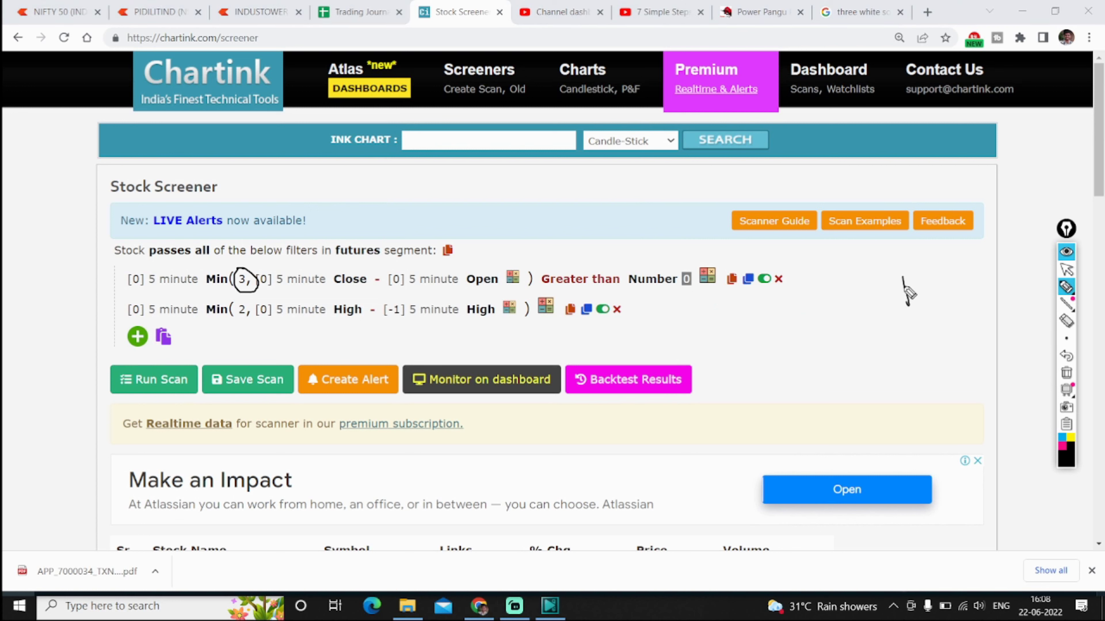
mouse_move(901, 275)
left_mouse_down()
mouse_move(921, 292)
mouse_move(904, 311)
left_mouse_up()
mouse_move(881, 366)
left_mouse_down()
mouse_move(892, 321)
mouse_move(900, 366)
left_mouse_up()
mouse_move(840, 399)
left_mouse_down()
mouse_move(849, 431)
mouse_move(872, 416)
mouse_move(848, 430)
left_mouse_up()
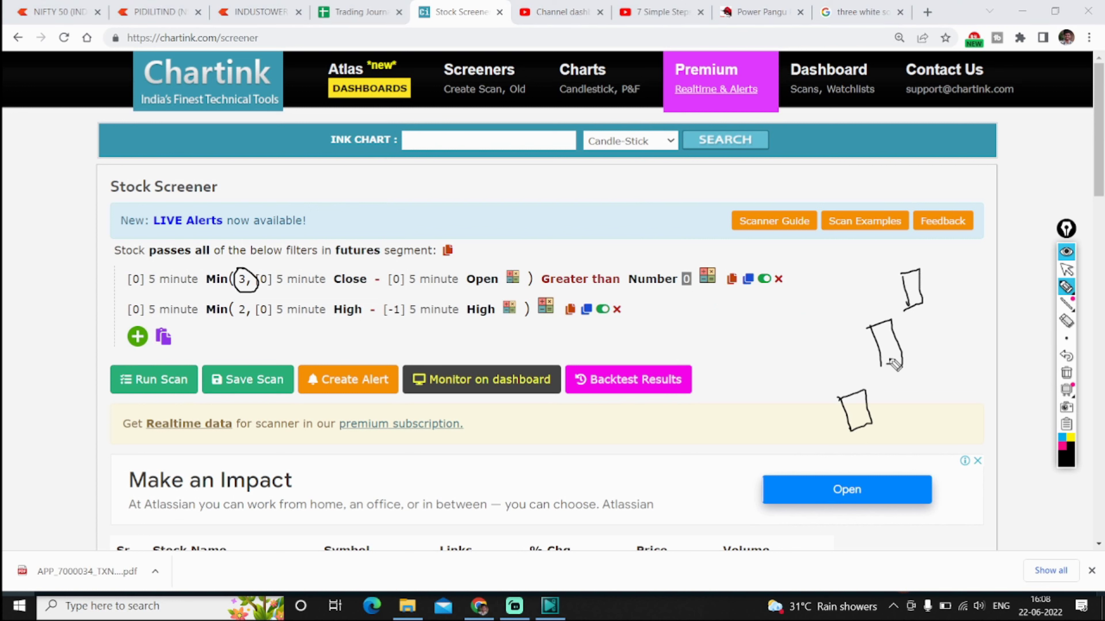
left_click_drag(890, 364, 902, 365)
Handwrite the candle labels 0th, -1, -2 and -3, with an arrow to -3, and mark the highs of the two upper candles.
mouse_move(934, 314)
left_mouse_down()
mouse_move(951, 333)
mouse_move(959, 304)
mouse_move(963, 314)
left_mouse_up()
mouse_move(919, 380)
left_mouse_down()
mouse_move(907, 387)
mouse_move(931, 382)
left_mouse_up()
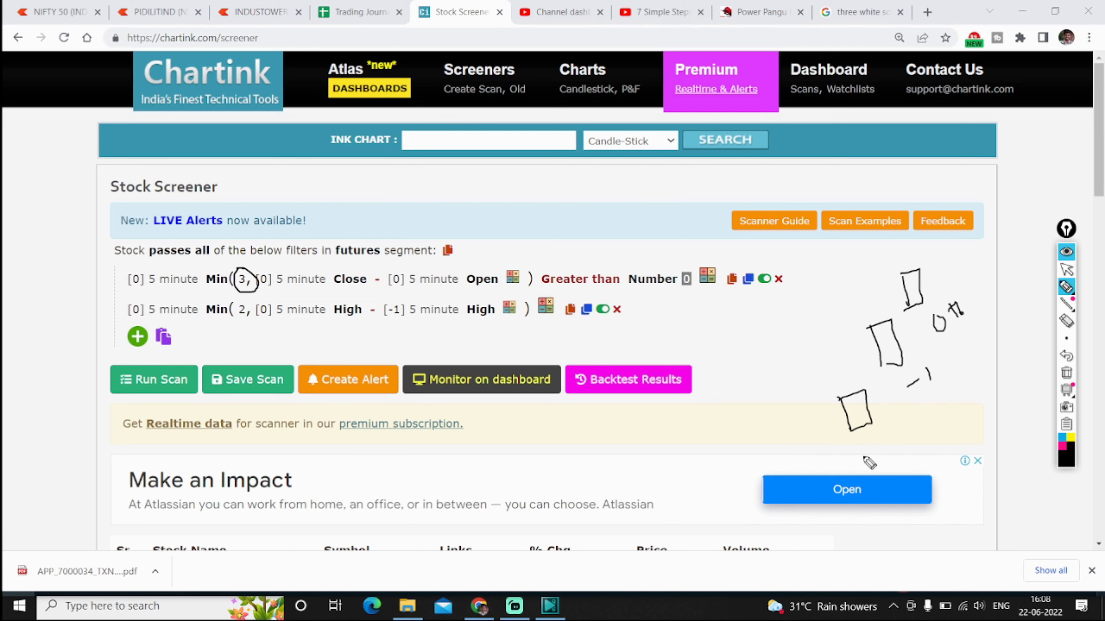
mouse_move(867, 445)
left_mouse_down()
mouse_move(857, 456)
mouse_move(906, 438)
left_mouse_up()
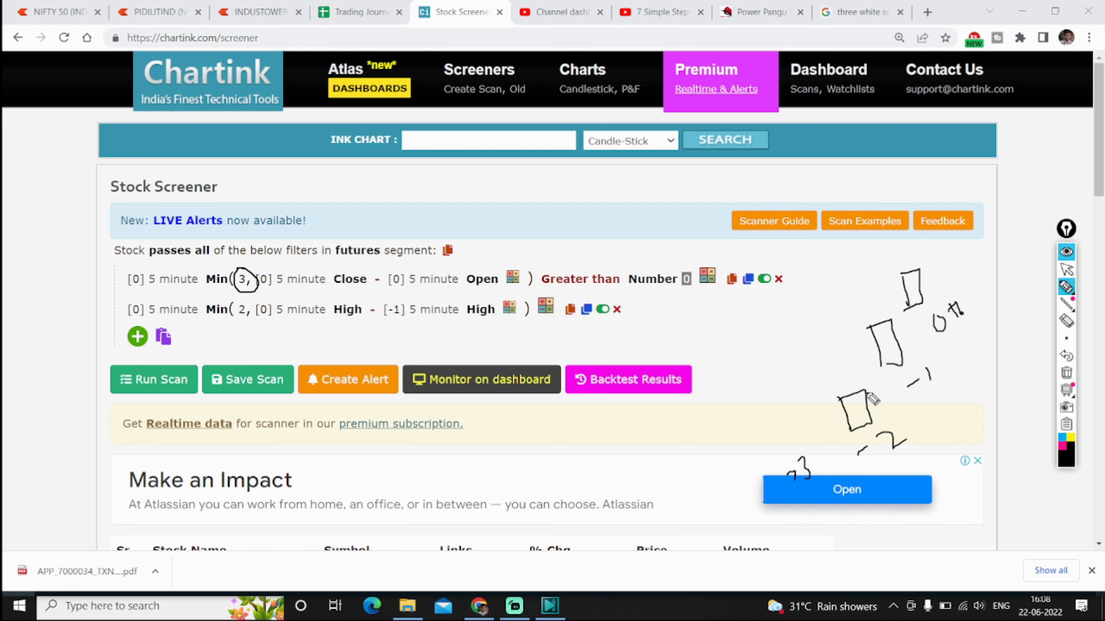
left_click_drag(739, 451, 775, 462)
left_click_drag(907, 256, 913, 275)
left_click_drag(875, 307, 877, 321)
left_click_drag(908, 256, 908, 271)
left_click_drag(874, 309, 878, 321)
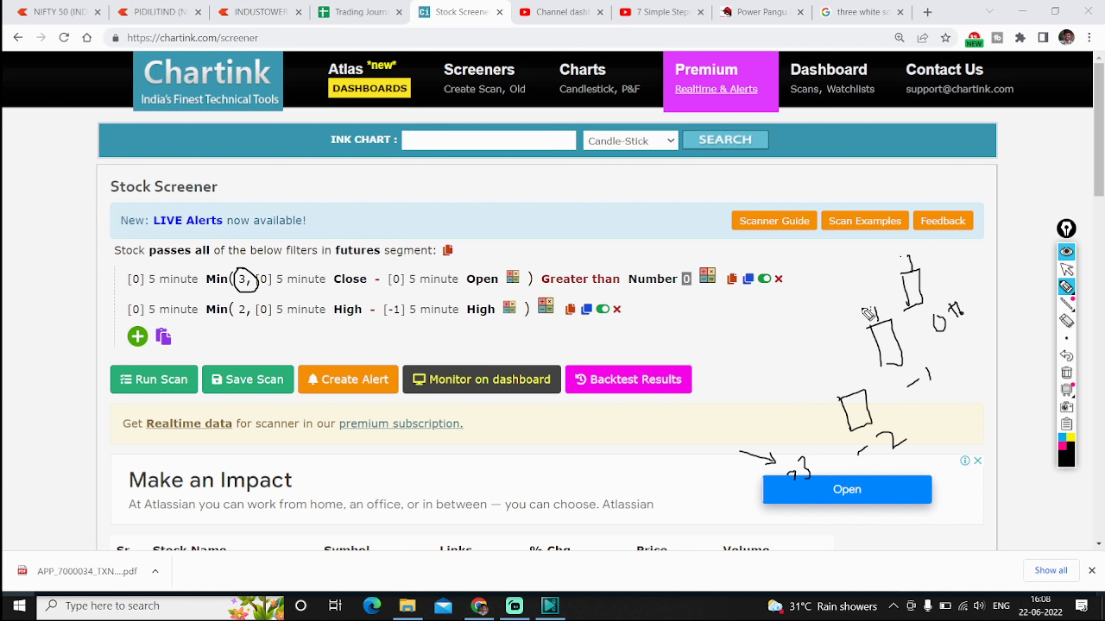
Complete the second filter with a Greater than comparison against the Number 0.
left_click(547, 306)
left_click(561, 308)
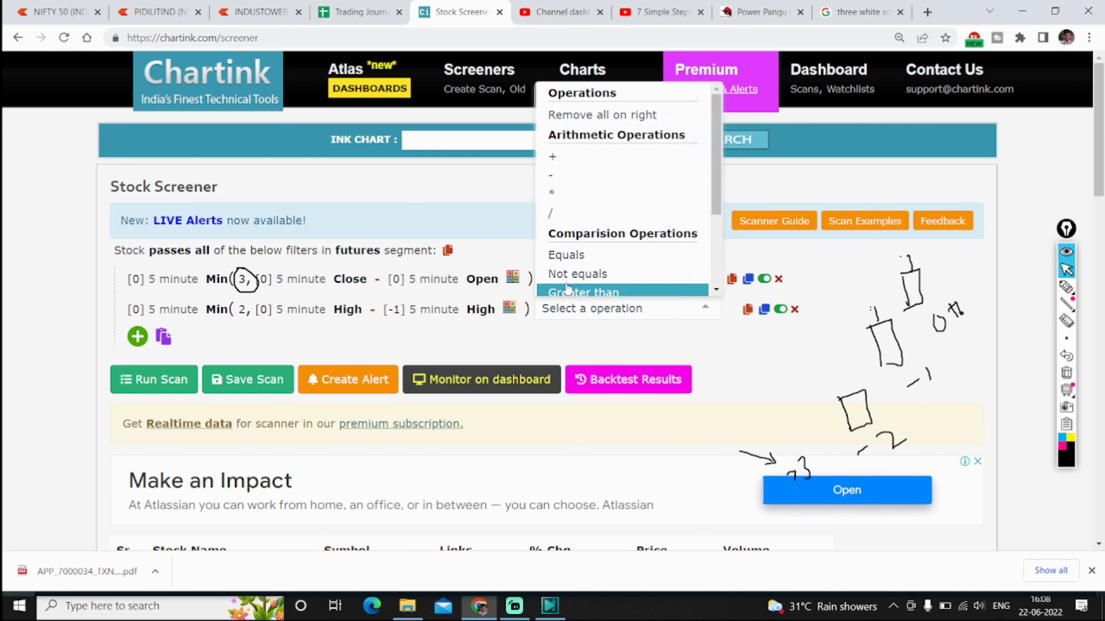
left_click(599, 293)
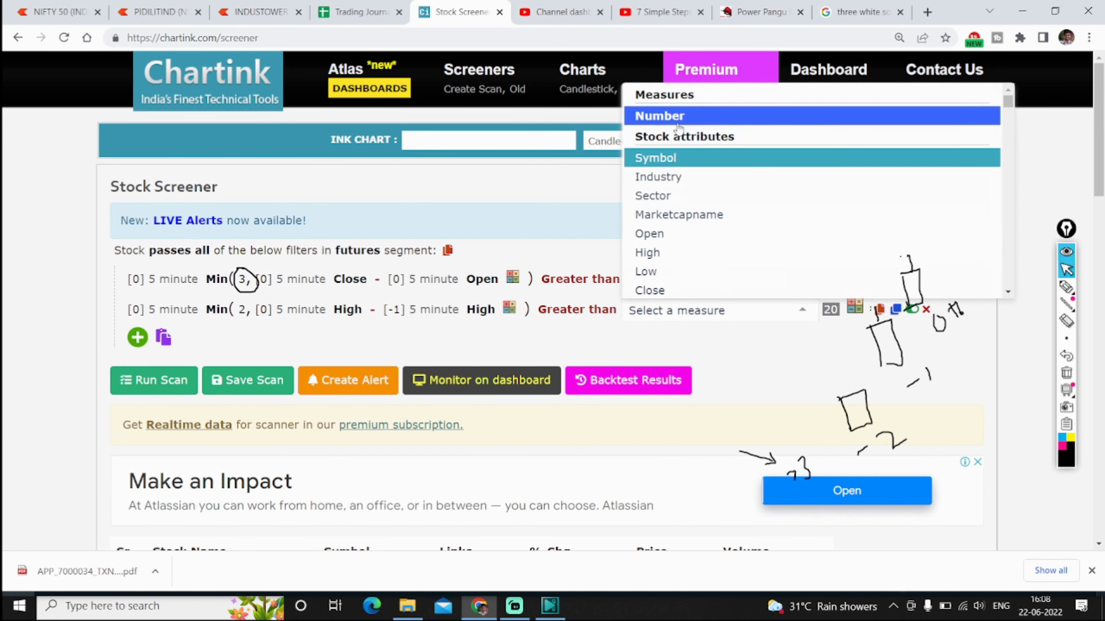
left_click(659, 115)
left_click(687, 309)
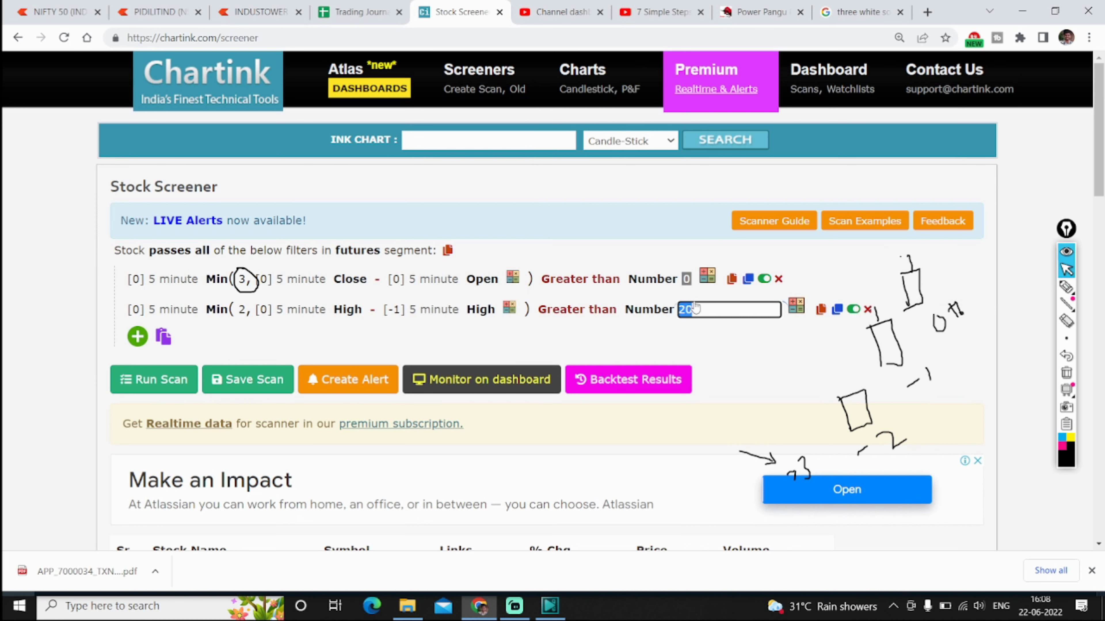
Circle the period 2 in the second filter's Min function with the pen.
left_click(1066, 287)
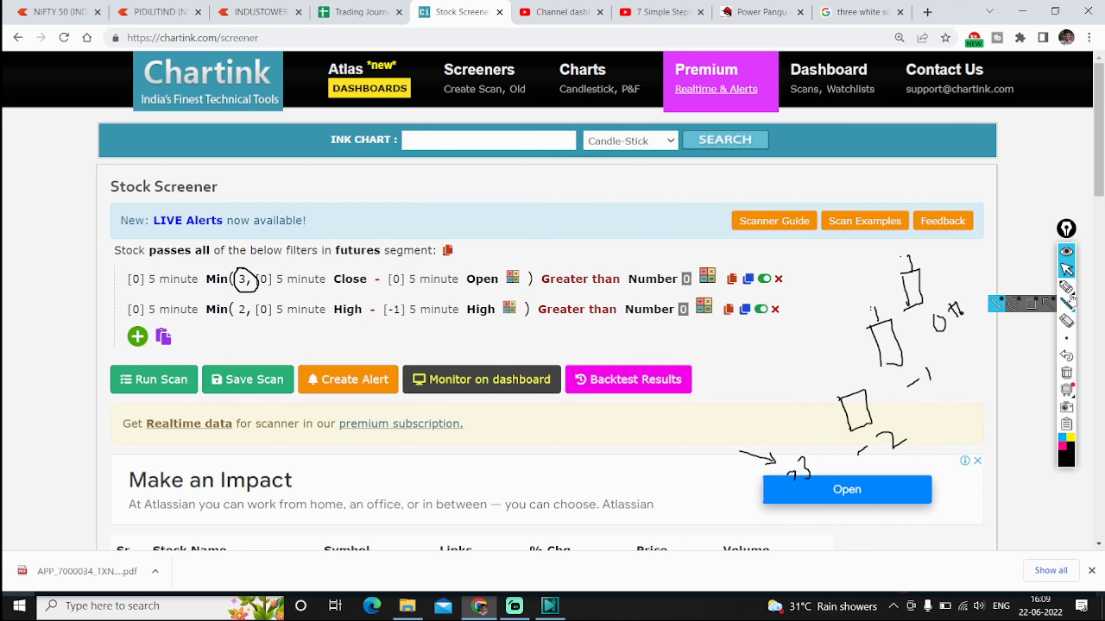
mouse_move(257, 301)
left_mouse_down()
mouse_move(237, 305)
mouse_move(252, 322)
mouse_move(260, 307)
left_mouse_up()
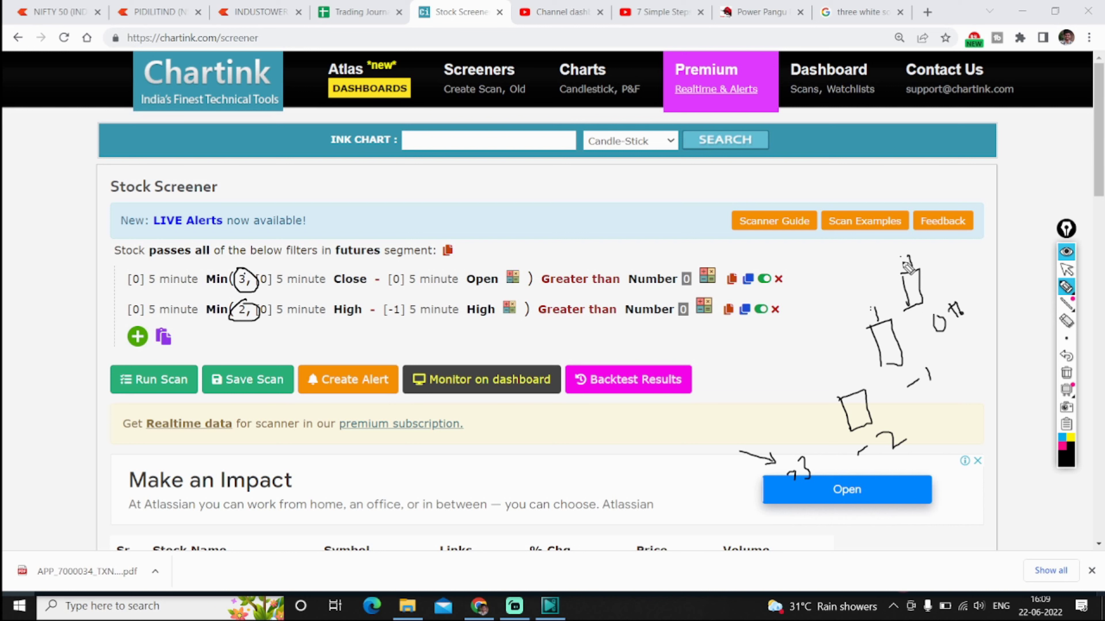
Draw pen arrows from each candle's high down to the candle before it, mark a plus sign, and clear all pen annotations.
mouse_move(897, 263)
left_mouse_down()
mouse_move(867, 315)
mouse_move(804, 379)
mouse_move(814, 403)
mouse_move(826, 383)
left_mouse_up()
left_click_drag(854, 310, 866, 319)
left_click_drag(858, 331, 867, 329)
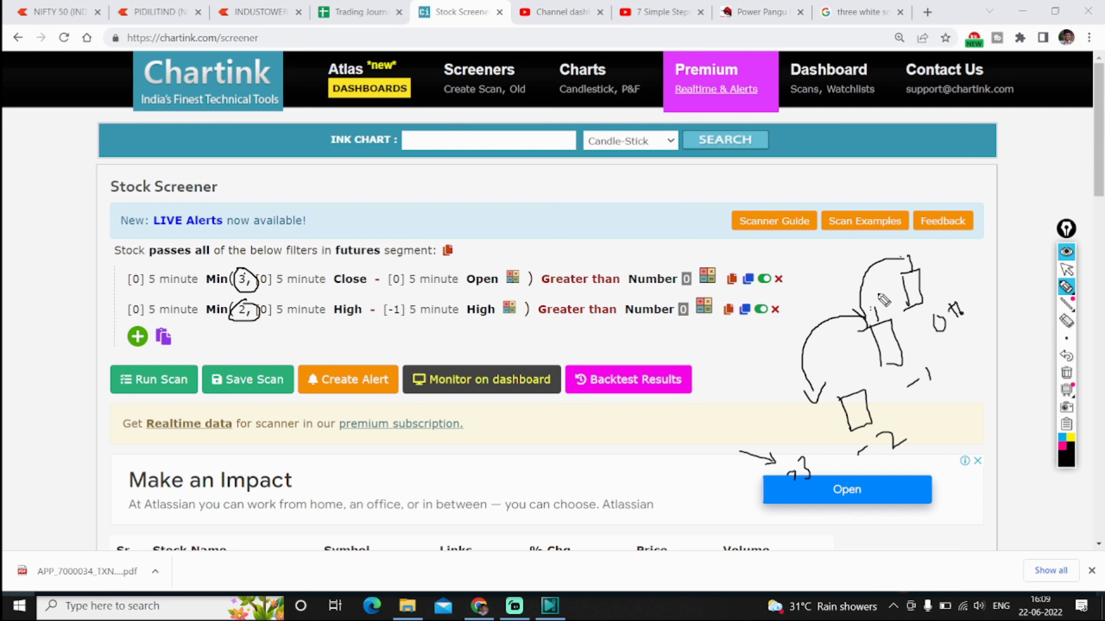
left_click_drag(936, 259, 942, 274)
mouse_move(913, 310)
left_mouse_down()
mouse_move(933, 346)
mouse_move(894, 407)
mouse_move(878, 406)
left_mouse_up()
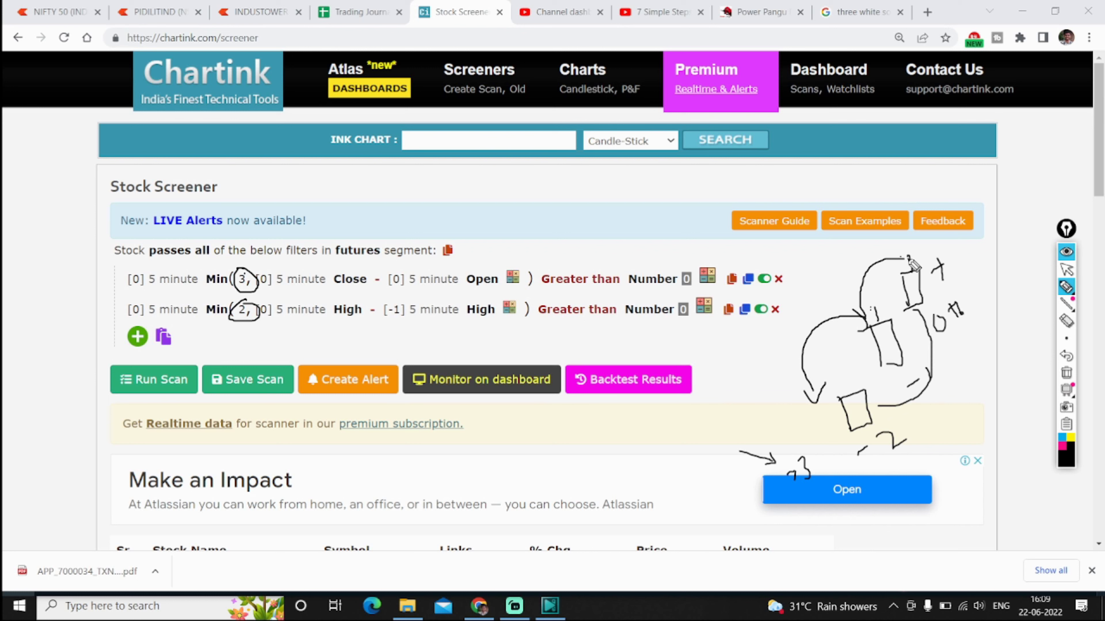
mouse_move(907, 257)
left_mouse_down()
mouse_move(856, 306)
mouse_move(865, 321)
mouse_move(828, 374)
mouse_move(838, 398)
left_mouse_up()
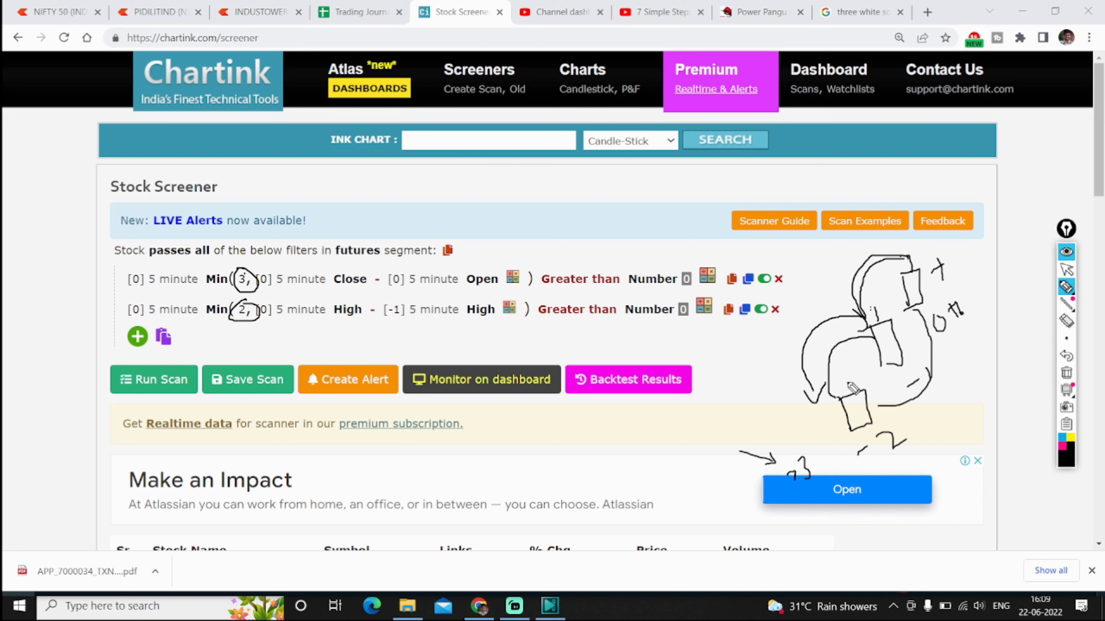
mouse_move(963, 349)
left_mouse_down()
mouse_move(977, 369)
mouse_move(993, 345)
left_mouse_up()
left_click(1066, 373)
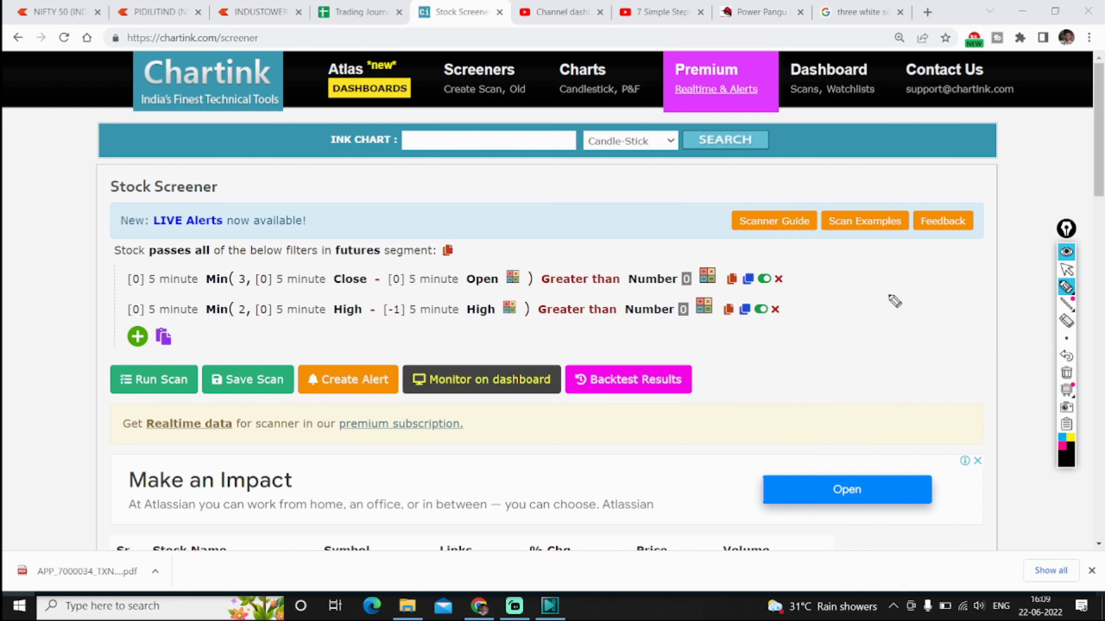
Sketch two rising candles labelled 0th and -2 with their highs marked, link the labels with a curve, and clear the sketch.
mouse_move(889, 295)
left_mouse_down()
mouse_move(902, 310)
mouse_move(910, 300)
mouse_move(911, 321)
mouse_move(935, 335)
mouse_move(948, 324)
left_mouse_up()
left_click_drag(830, 441, 896, 406)
left_click_drag(857, 317, 874, 345)
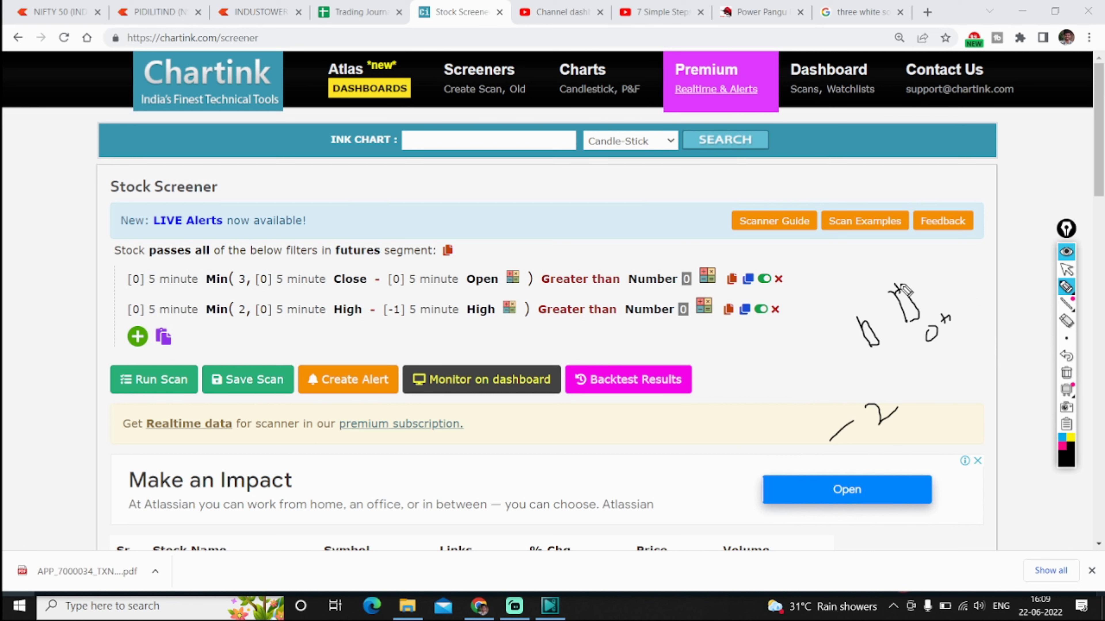
left_click_drag(901, 277, 858, 325)
left_click_drag(831, 405, 842, 395)
mouse_move(856, 310)
left_mouse_down()
mouse_move(846, 304)
mouse_move(855, 317)
mouse_move(937, 327)
mouse_move(941, 392)
mouse_move(888, 410)
mouse_move(911, 408)
left_mouse_up()
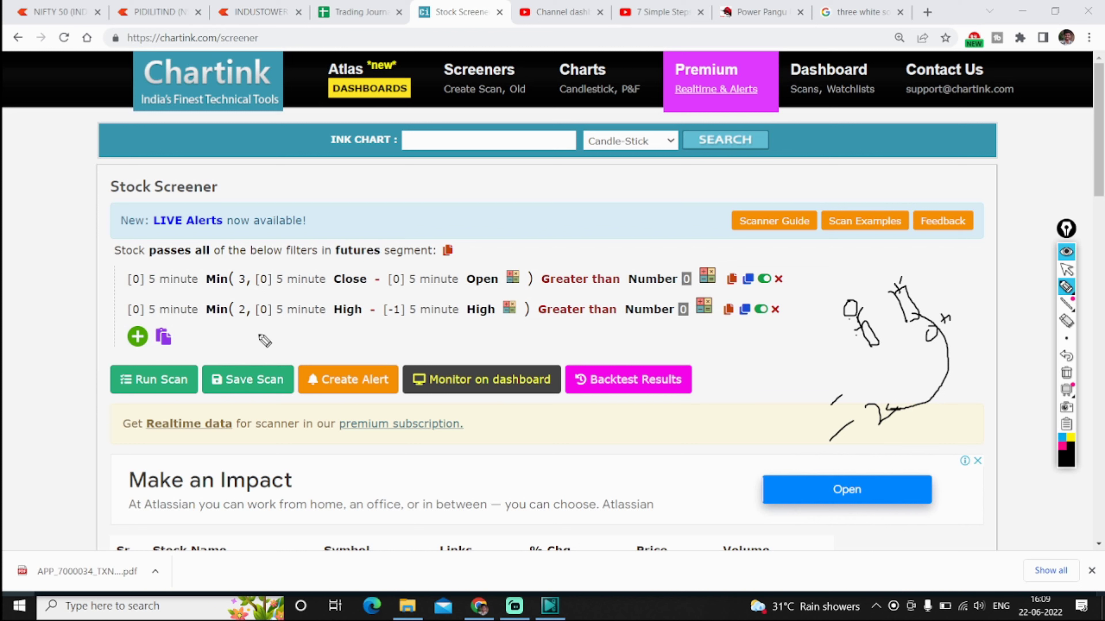
key("Escape")
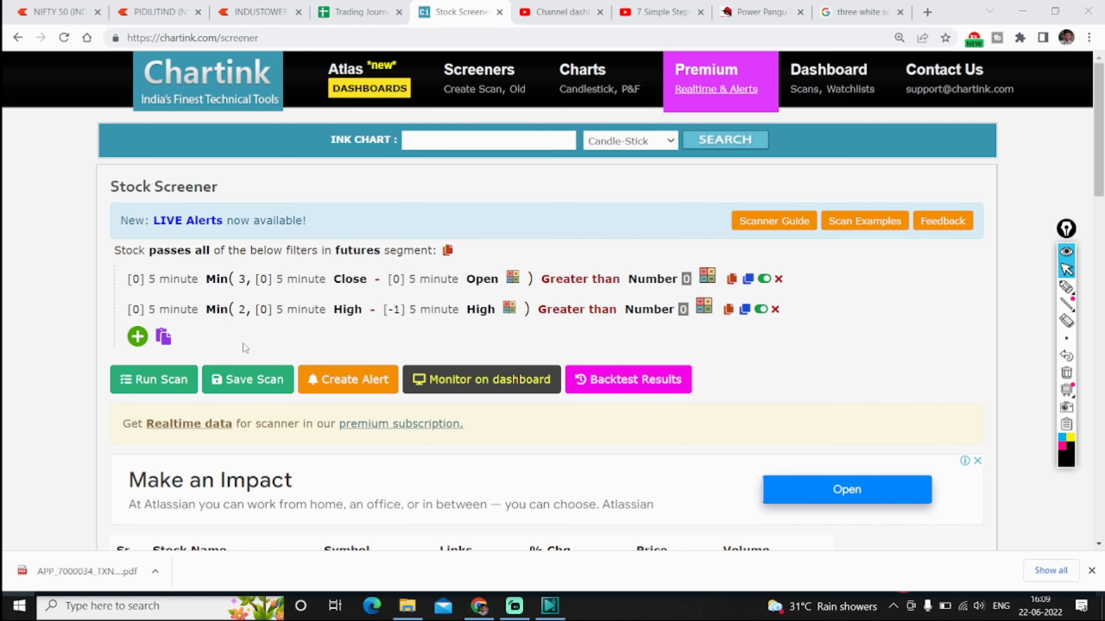
Add a third filter on High and set its candle offset to [0] 5 minute.
left_click(137, 337)
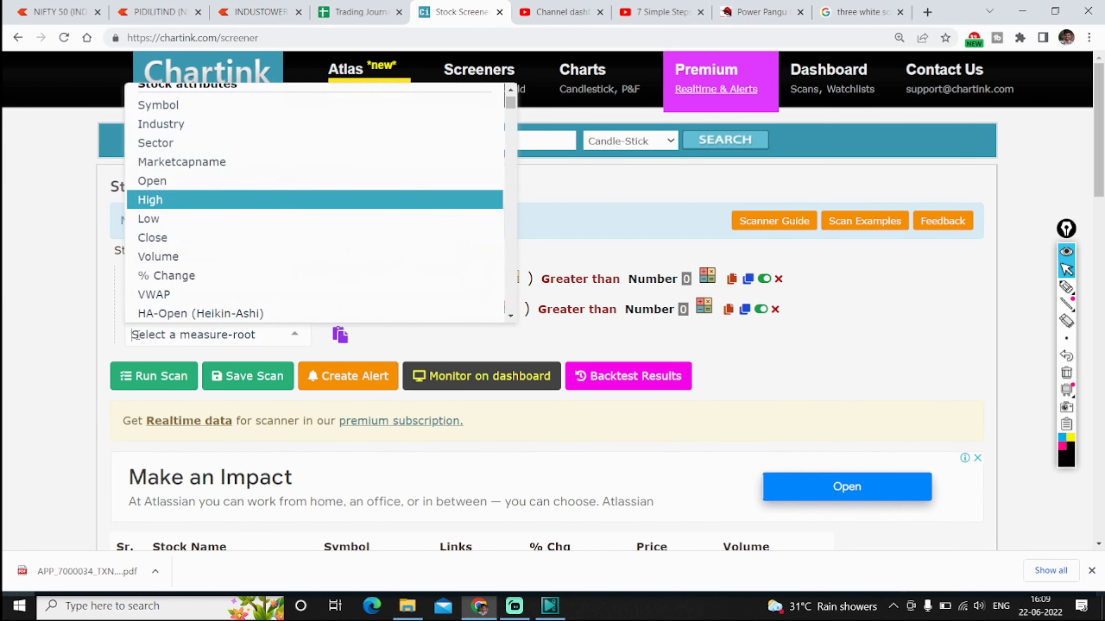
left_click(169, 203)
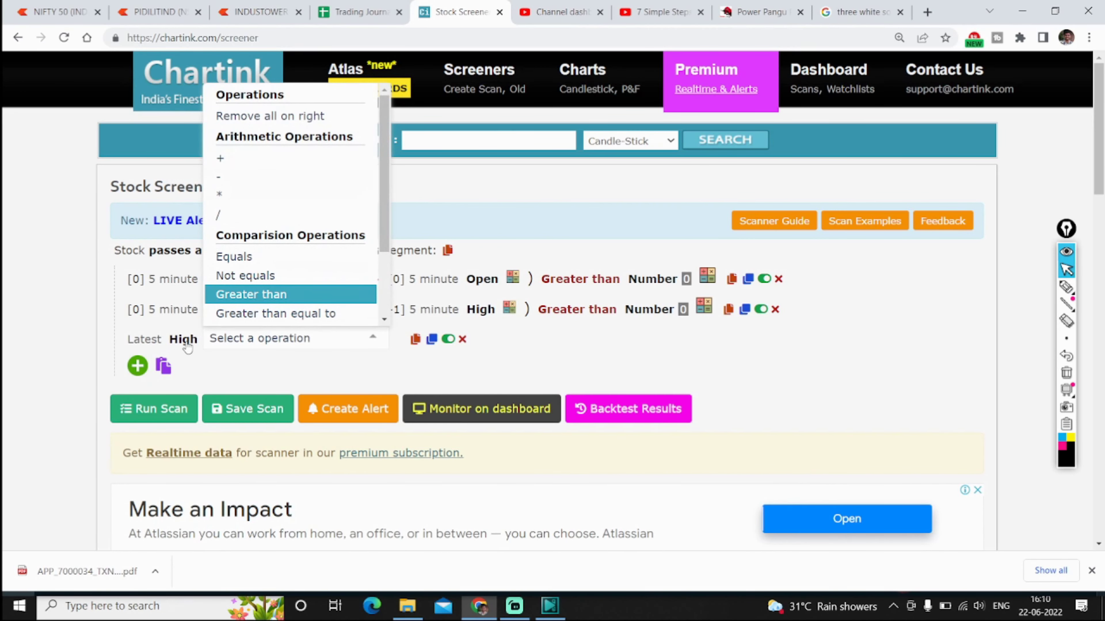
left_click(150, 340)
scroll(177, 207, "up", 5)
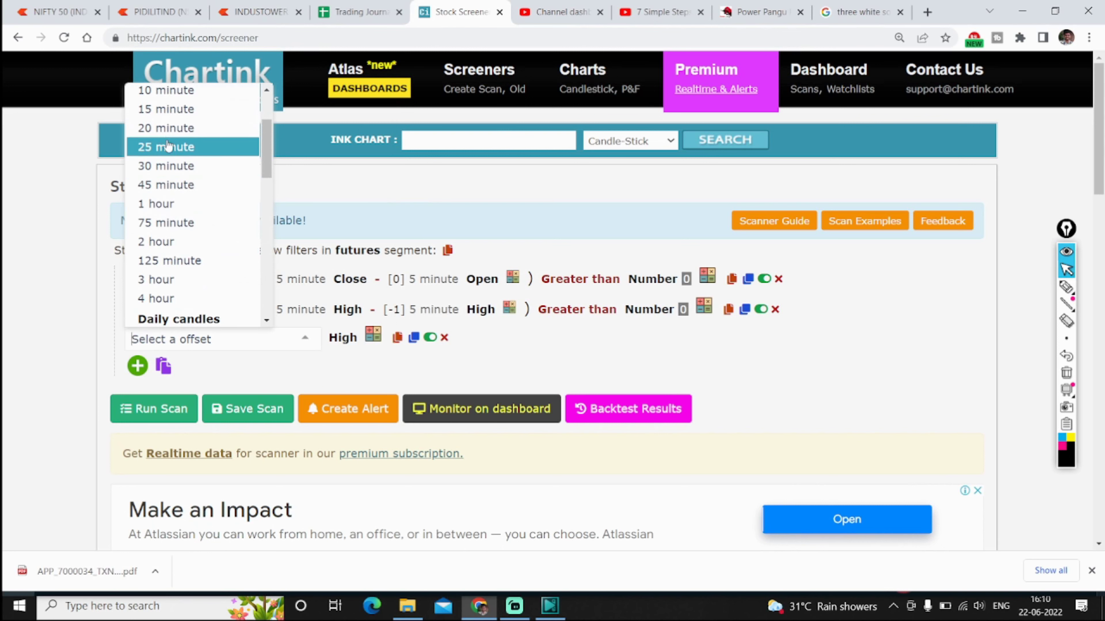
scroll(179, 109, "up", 2)
left_click(174, 140)
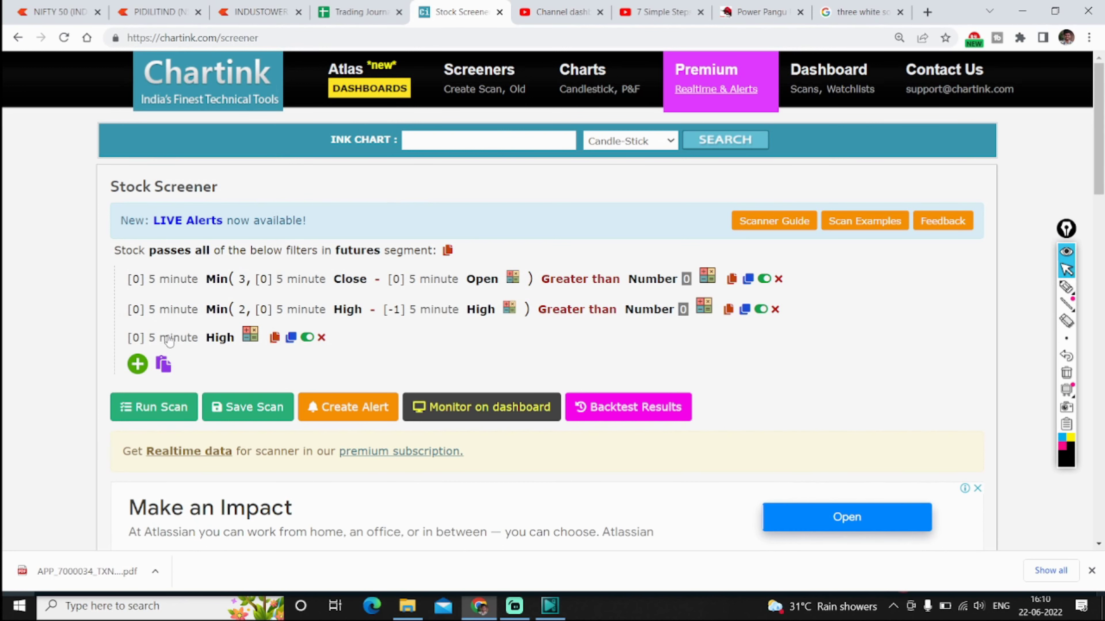
Replace High in the third filter with the Min(duration, value) function and set its period to 2.
left_click(221, 337)
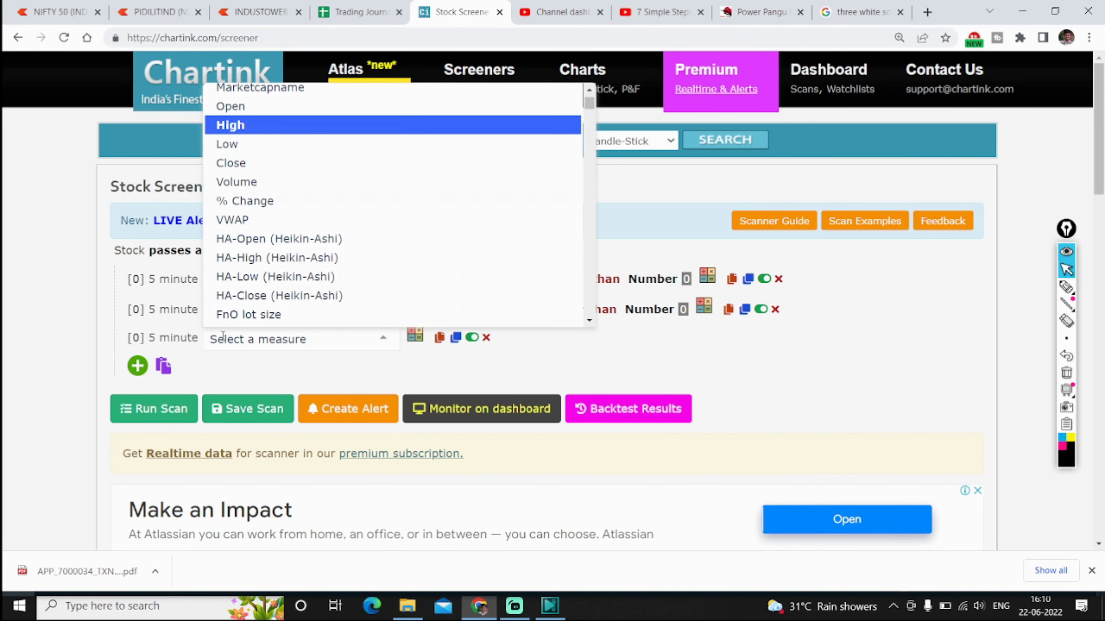
type("min")
scroll(296, 229, "up", 4)
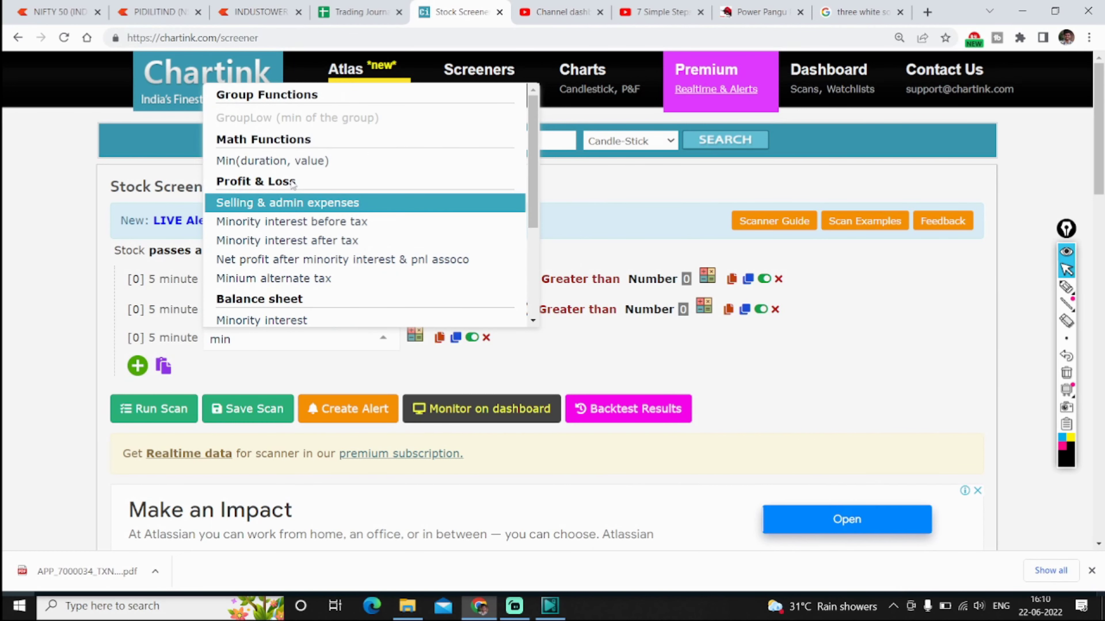
left_click(291, 158)
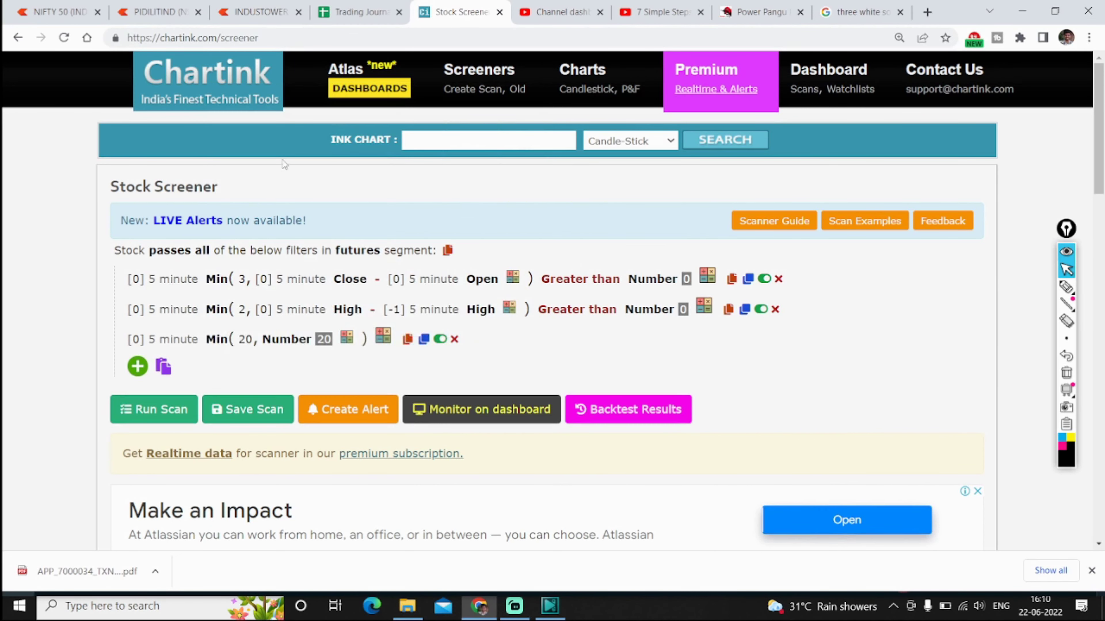
left_click(247, 341)
double_click(255, 342)
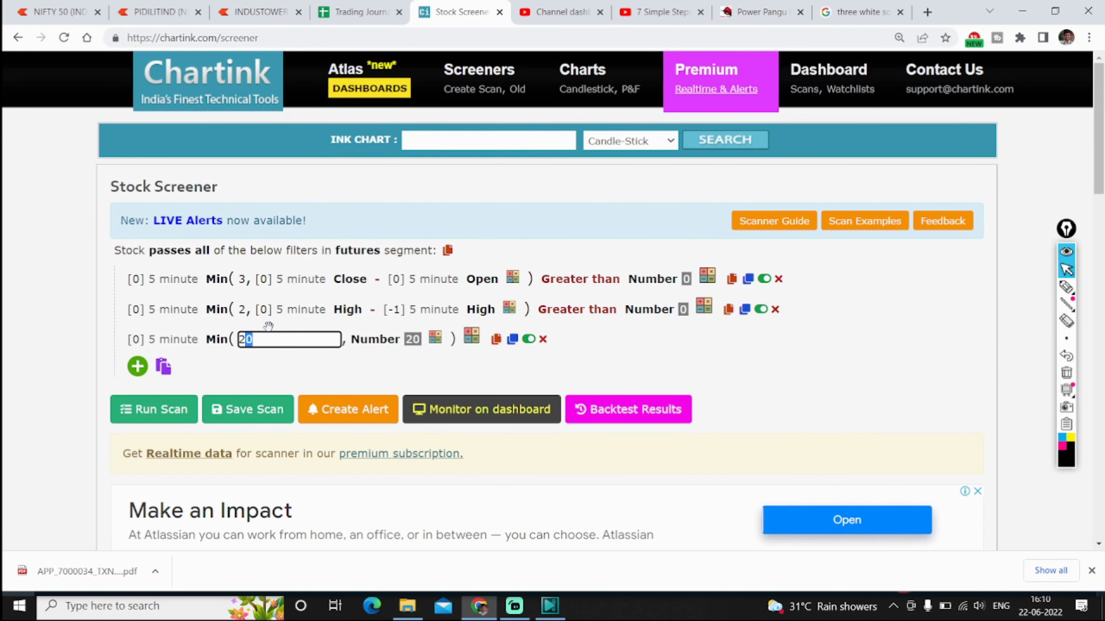
left_click(935, 384)
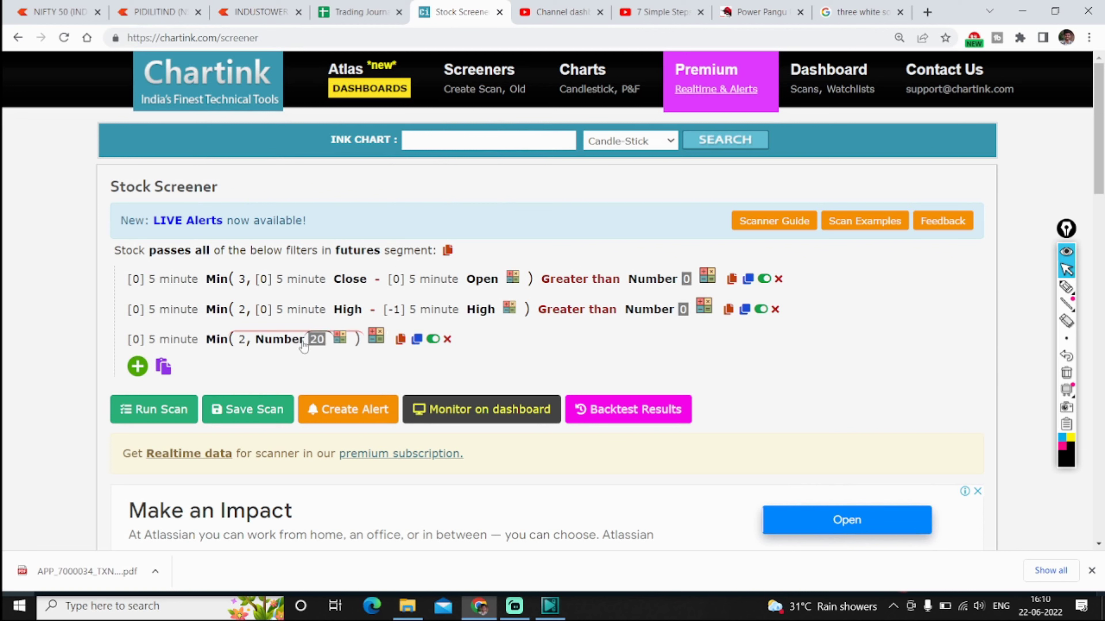
Set the third filter's Min value to [0] 5 minute Volume minus [-1] 5 minute Volume.
left_click(278, 342)
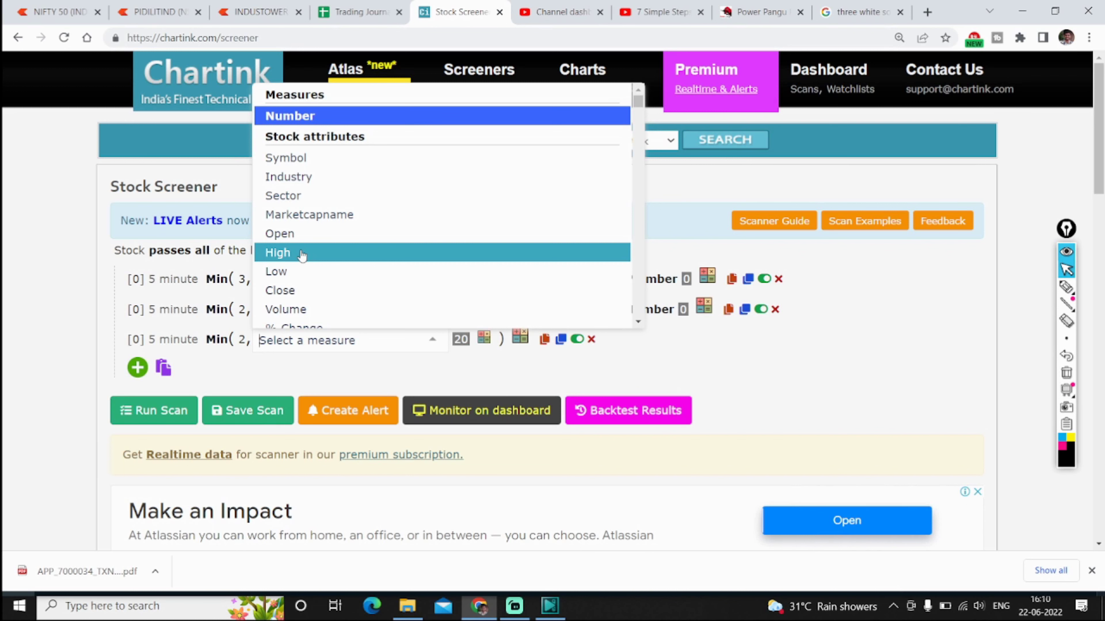
left_click(302, 309)
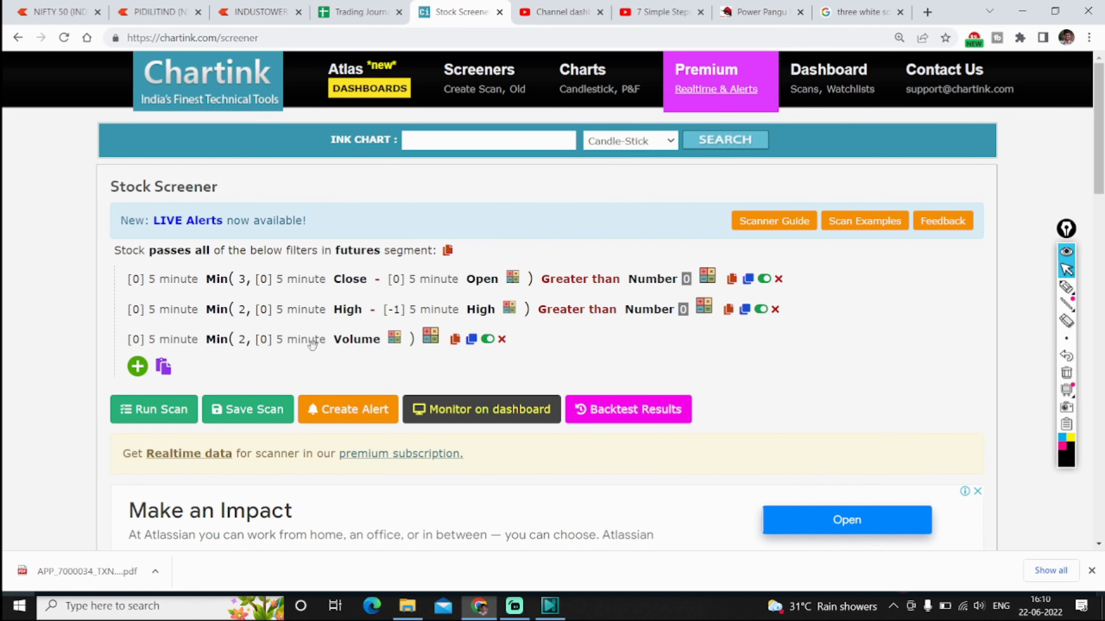
left_click(396, 339)
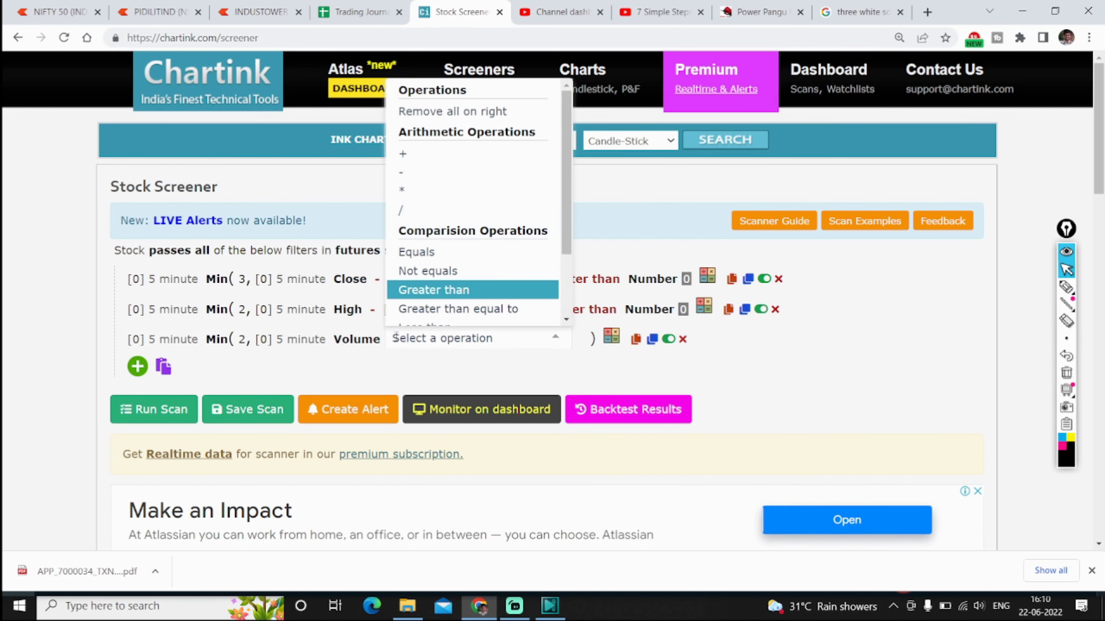
left_click(430, 170)
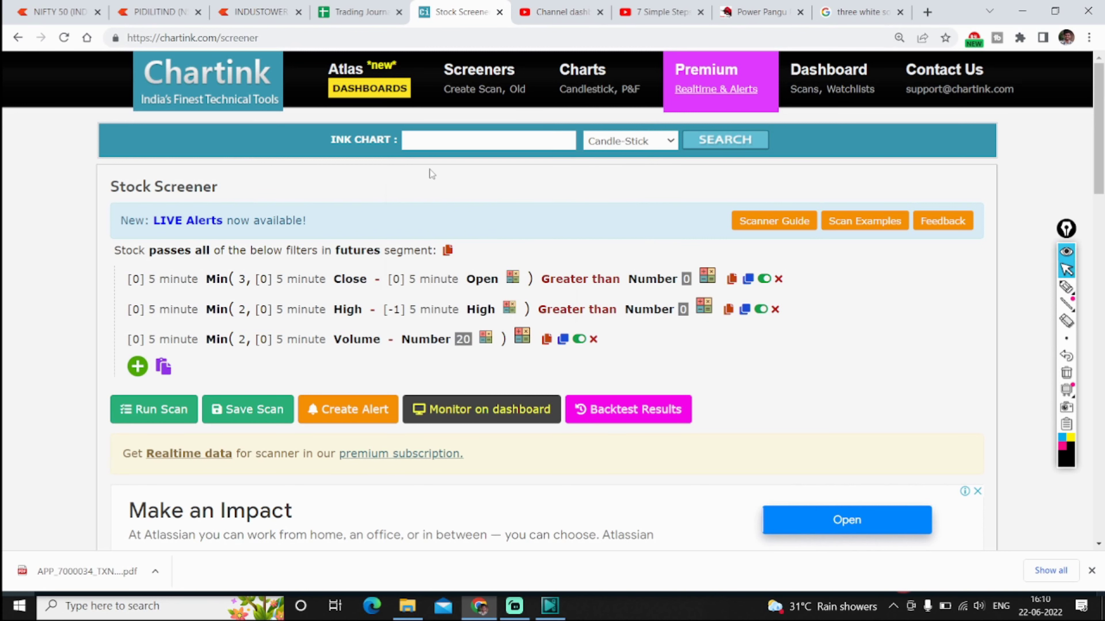
left_click(418, 340)
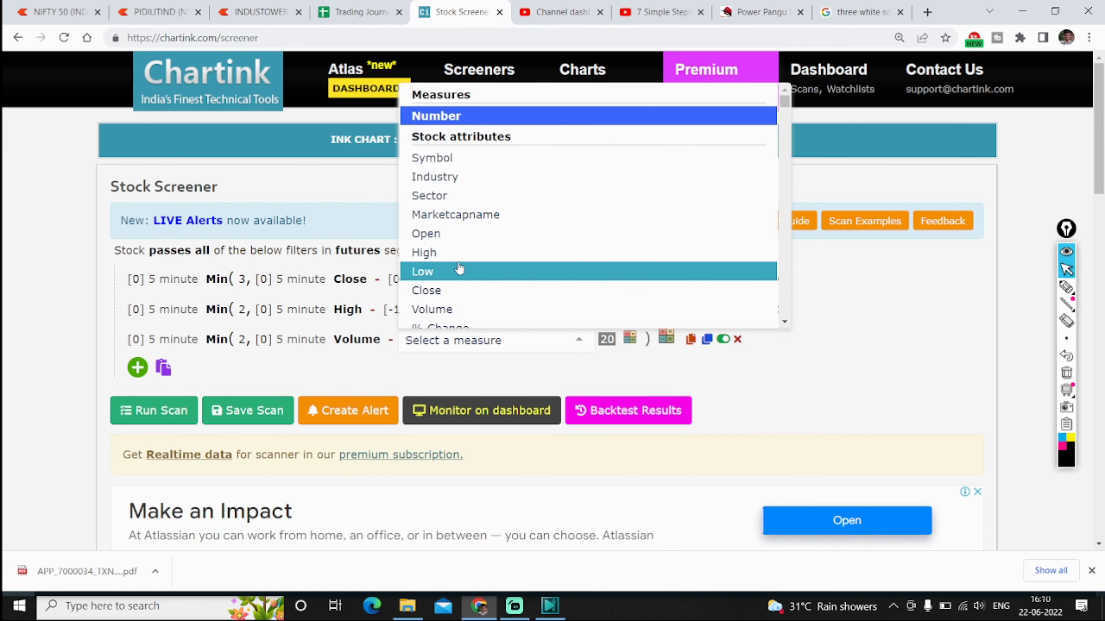
left_click(456, 308)
left_click(408, 341)
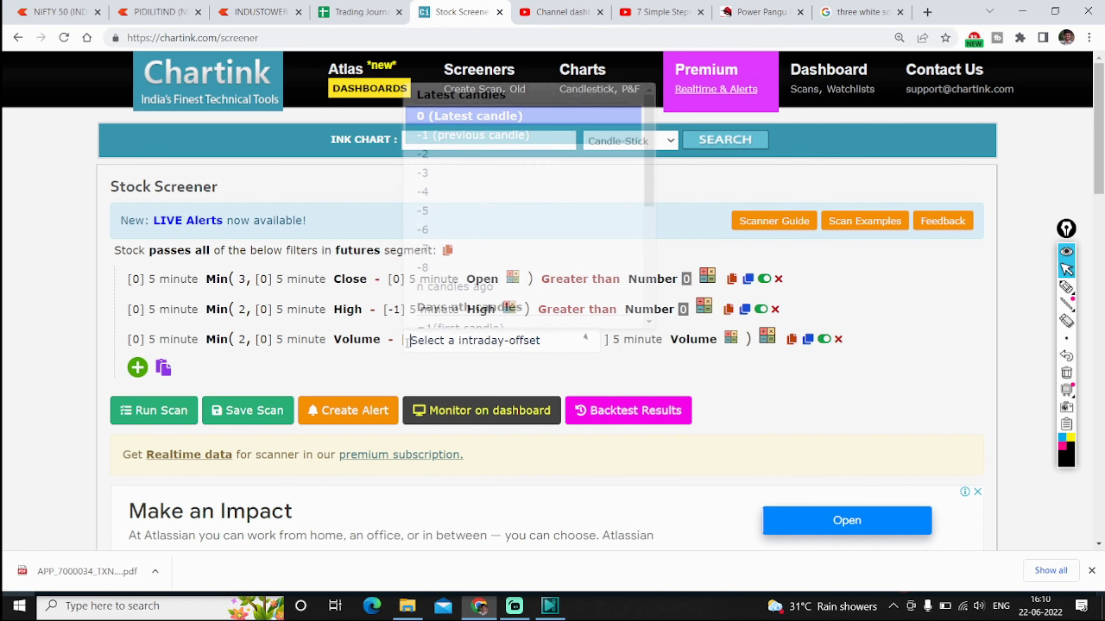
left_click(451, 135)
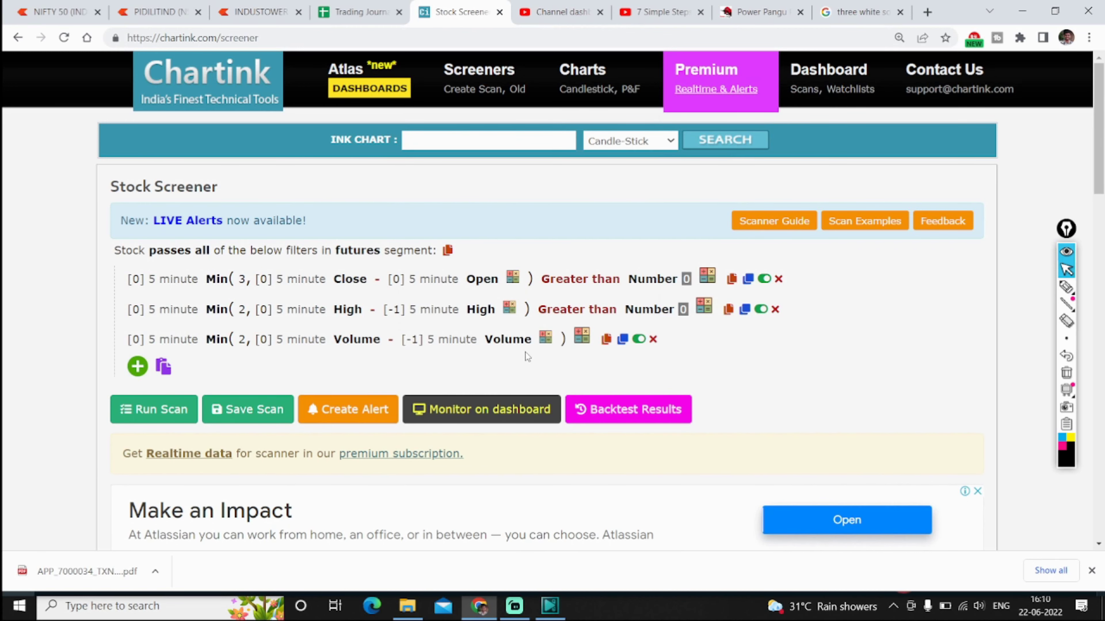
Complete the third filter with a Greater than comparison against the Number 0.
left_click(579, 340)
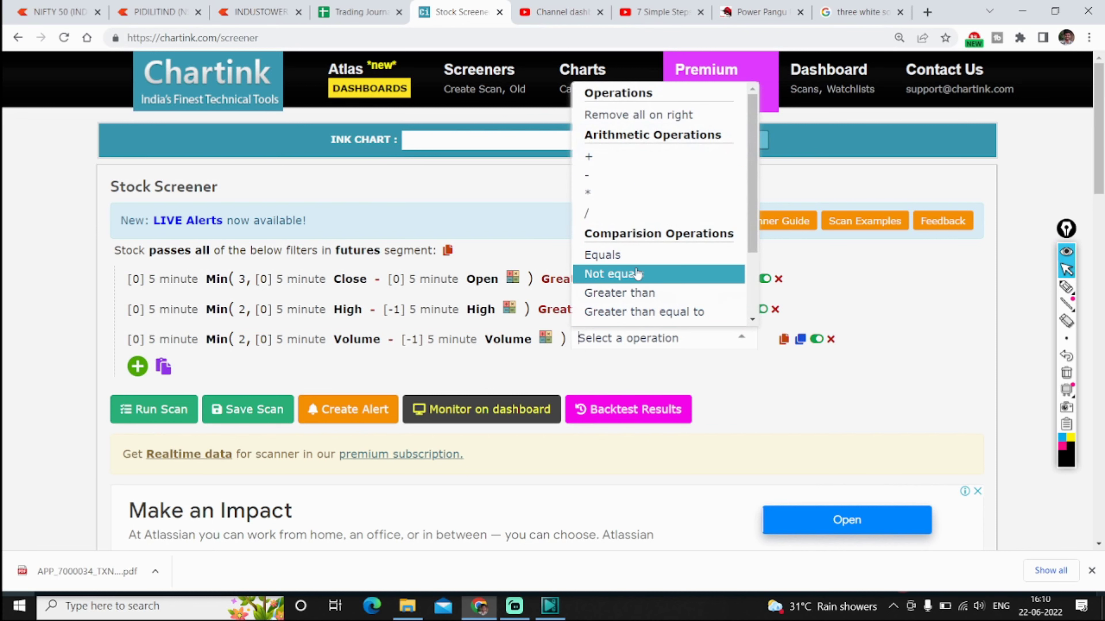
left_click(641, 294)
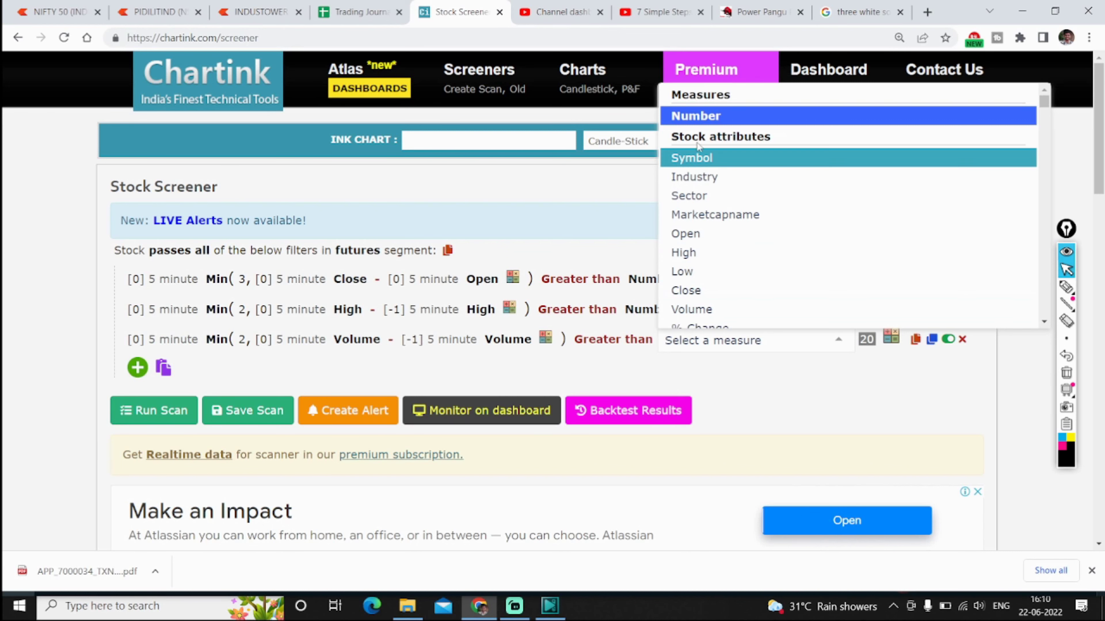
left_click(704, 121)
left_click(720, 338)
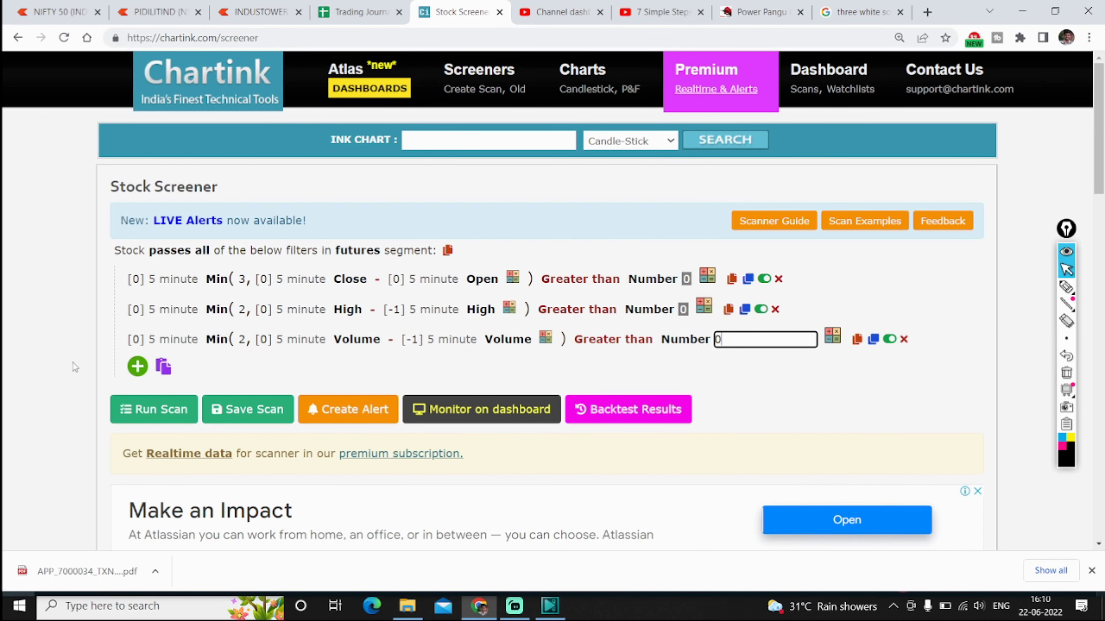
key("Return")
Draw pen arrows beside the first two filters and sketch a small candle in the blank area next to them.
left_click(1068, 285)
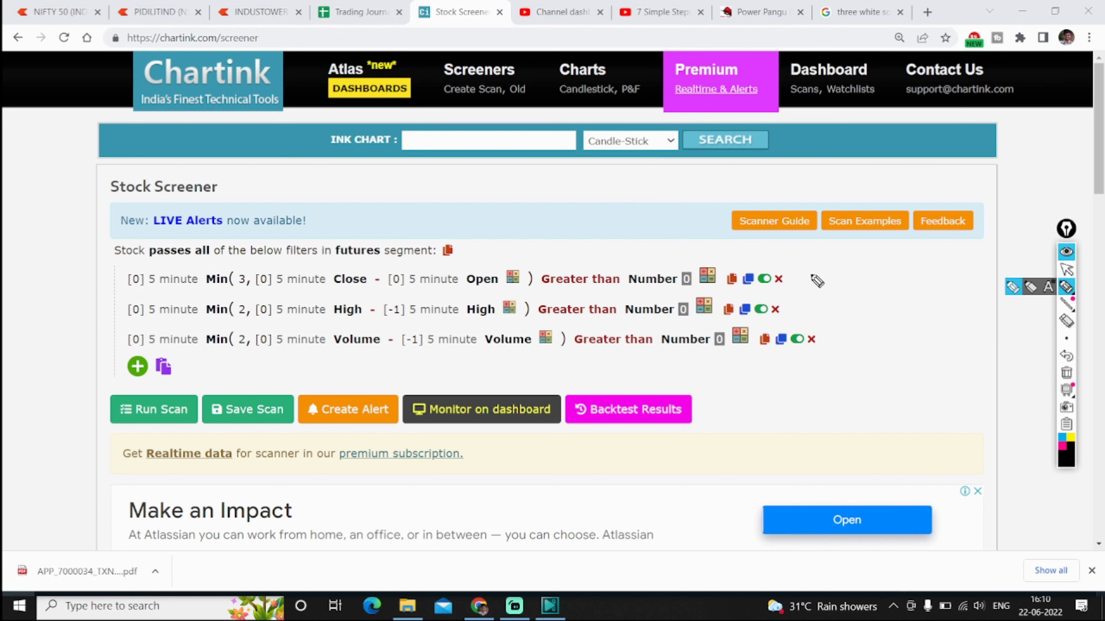
left_click_drag(808, 273, 832, 236)
mouse_move(931, 281)
left_mouse_down()
mouse_move(935, 257)
mouse_move(926, 279)
mouse_move(968, 252)
left_mouse_up()
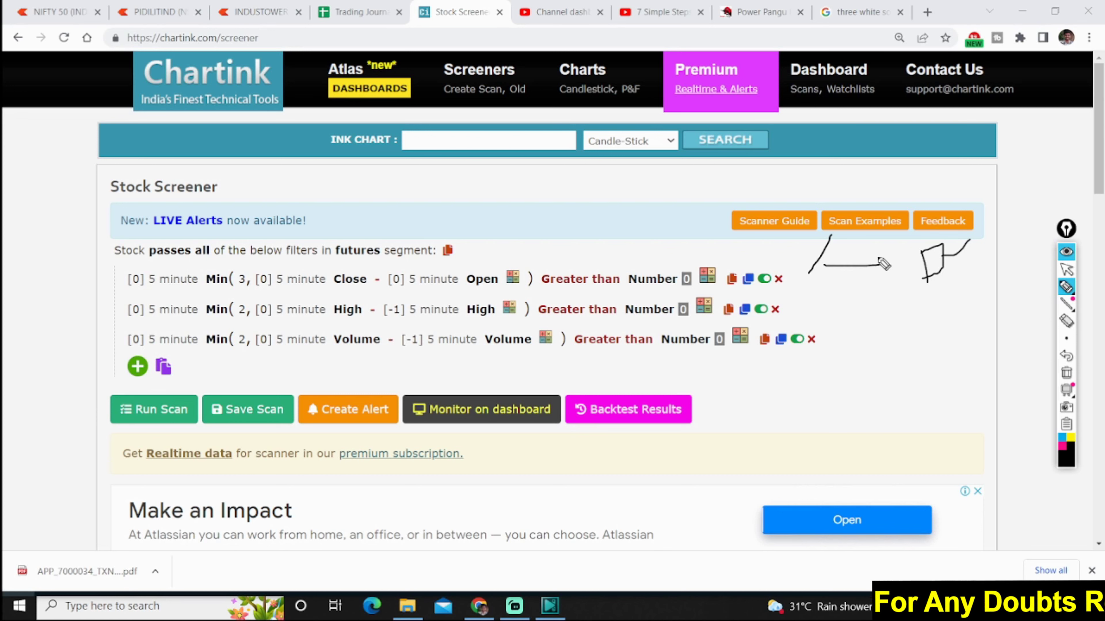
left_click_drag(824, 265, 849, 280)
mouse_move(802, 308)
left_mouse_down()
mouse_move(883, 300)
mouse_move(867, 305)
left_mouse_up()
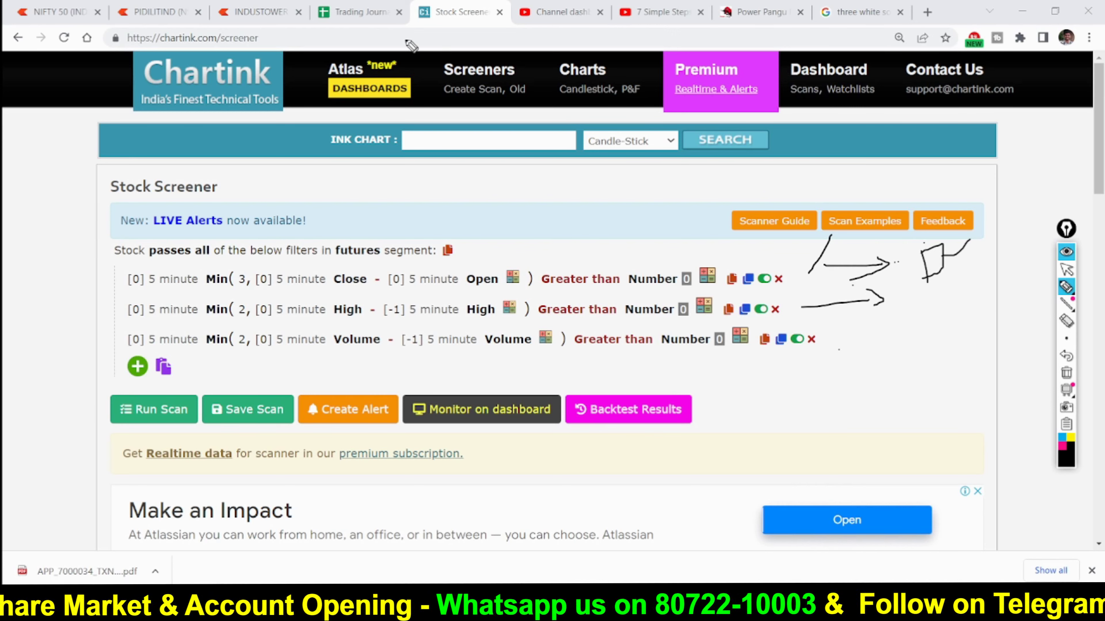
Switch to the PIDILITIND chart and mark the rising volume bars below the three green candles near 11 May with the pen.
key("ctrl+2")
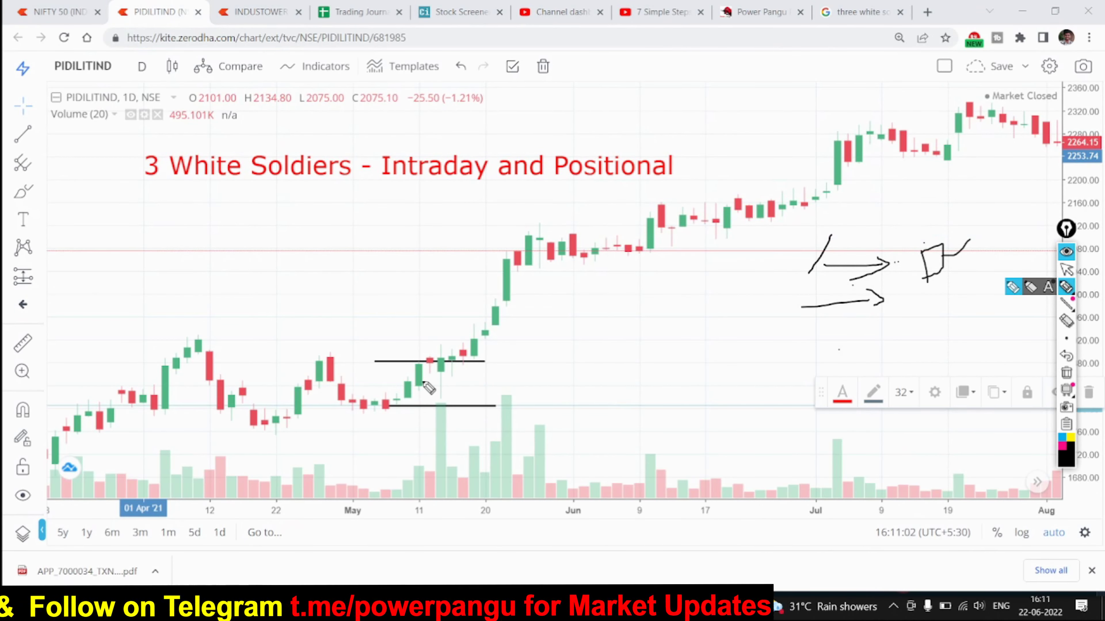
left_click_drag(408, 482, 441, 449)
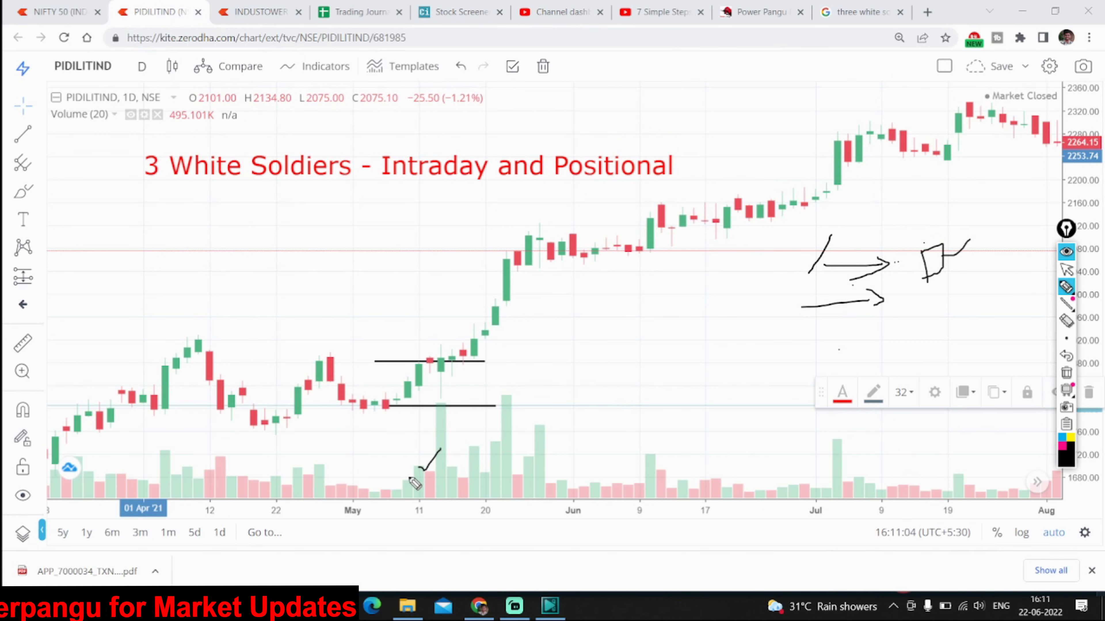
left_click_drag(394, 492, 440, 444)
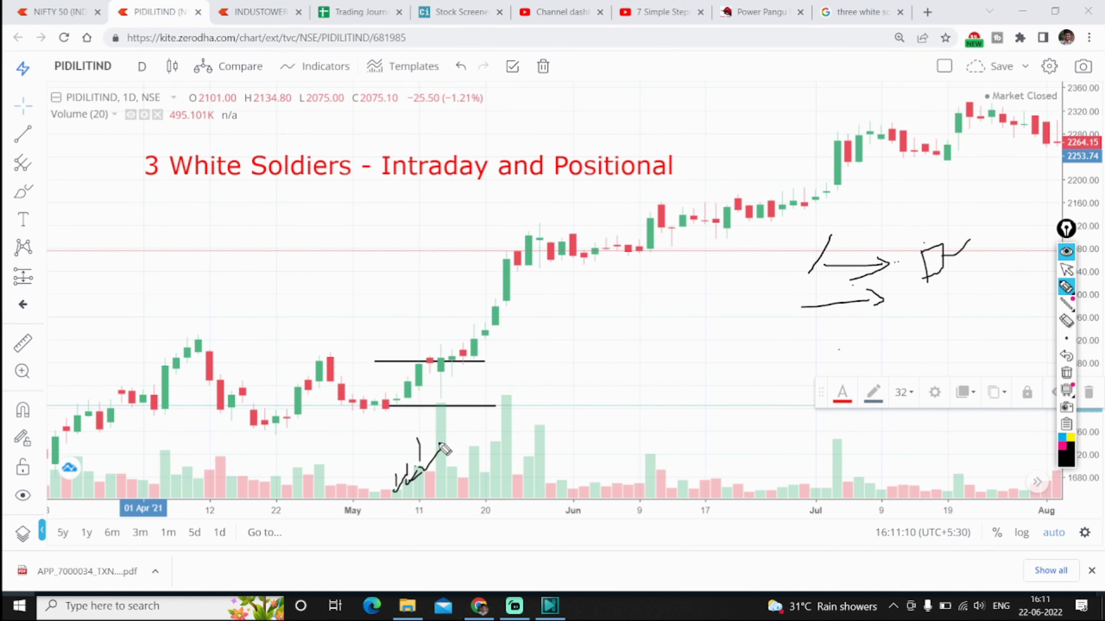
Leave pen mode, revisit the filters in the Chartink screener, and return to the PIDILITIND chart.
key("ctrl+shift+1")
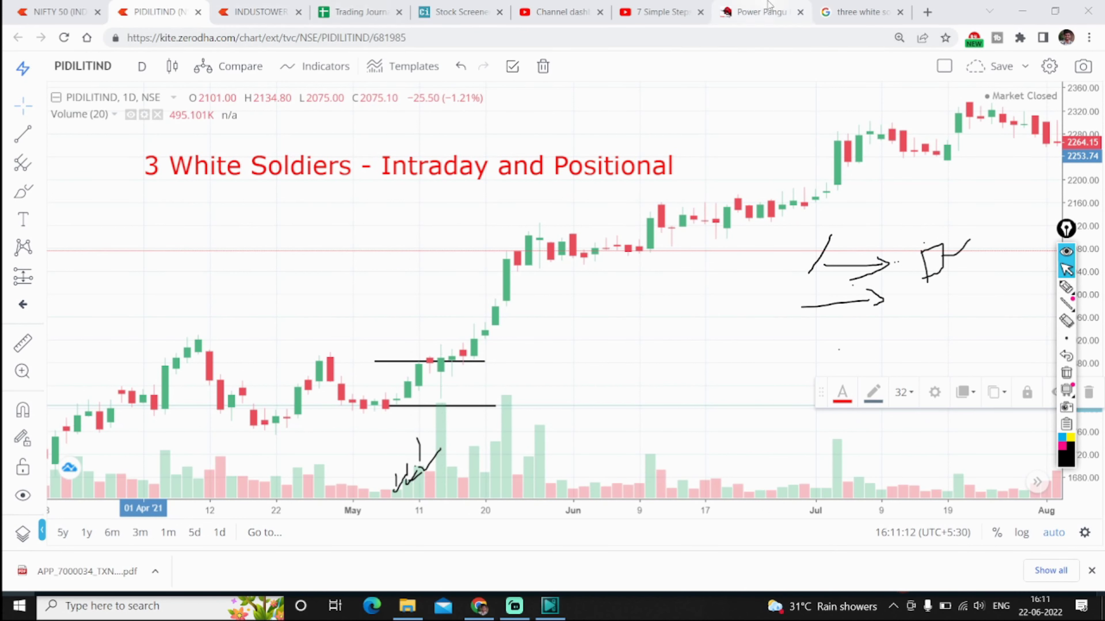
left_click(461, 12)
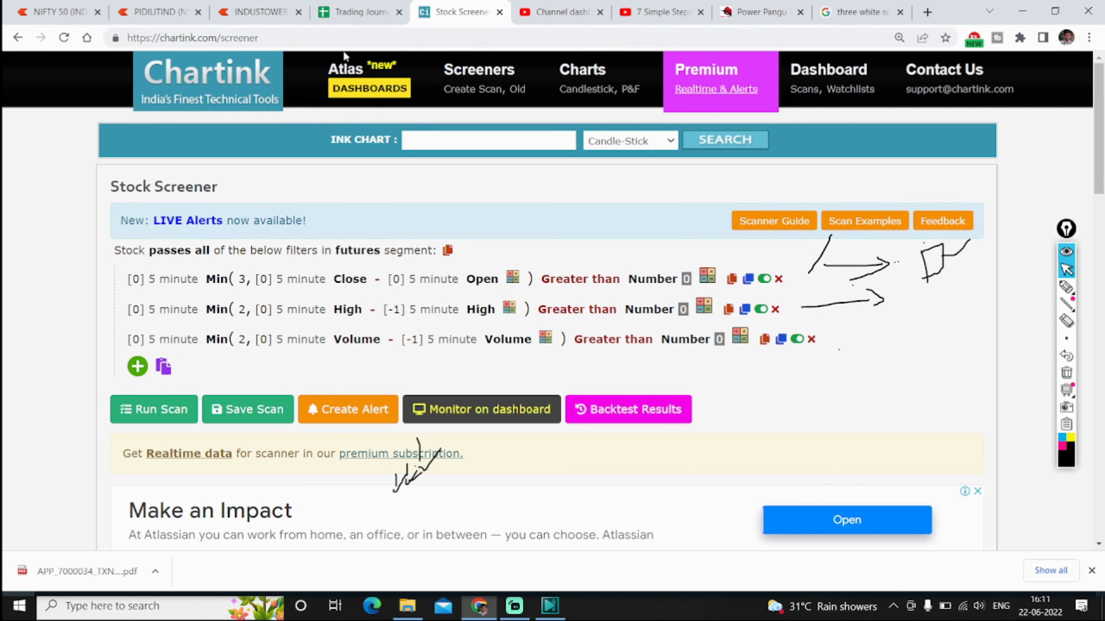
left_click(159, 11)
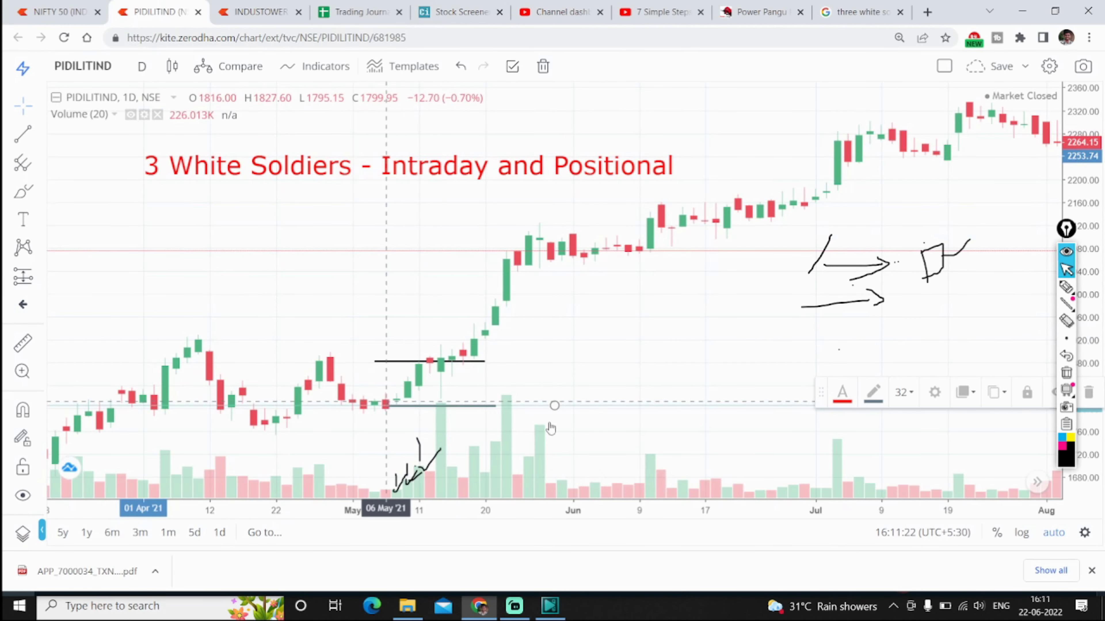
Circle the red candle just before the three green candles near 6 May on the PIDILITIND chart with the pen.
left_click(1066, 287)
mouse_move(386, 388)
left_mouse_down()
mouse_move(384, 421)
mouse_move(385, 394)
left_mouse_up()
key("ctrl+shift+1")
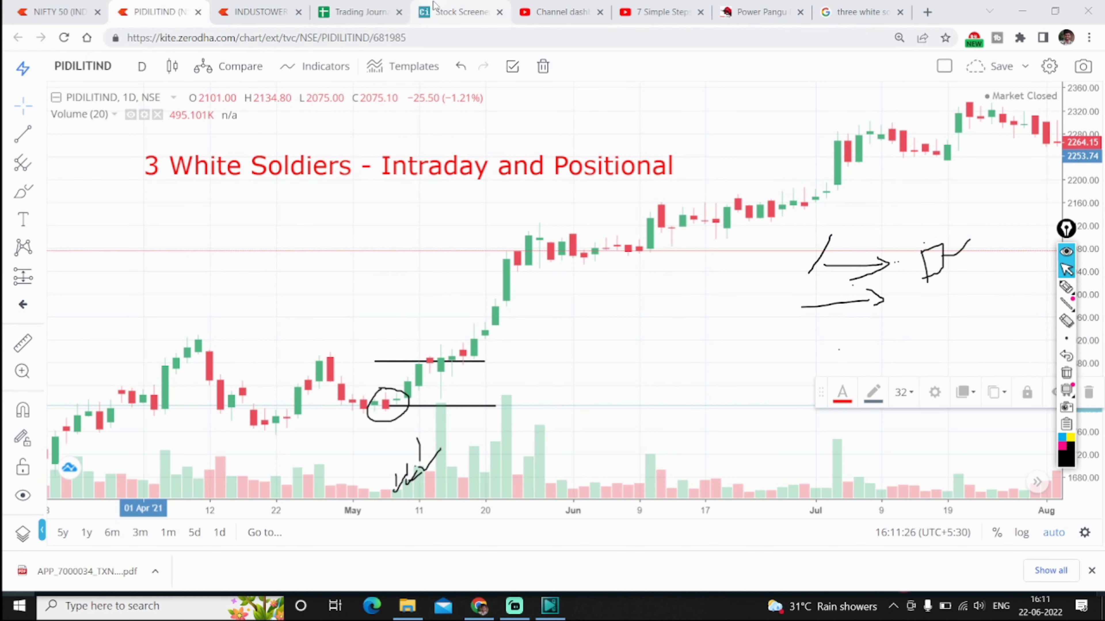
Add a fourth filter in the Chartink screener using the 5 minute Open with candle offset -3.
left_click(462, 5)
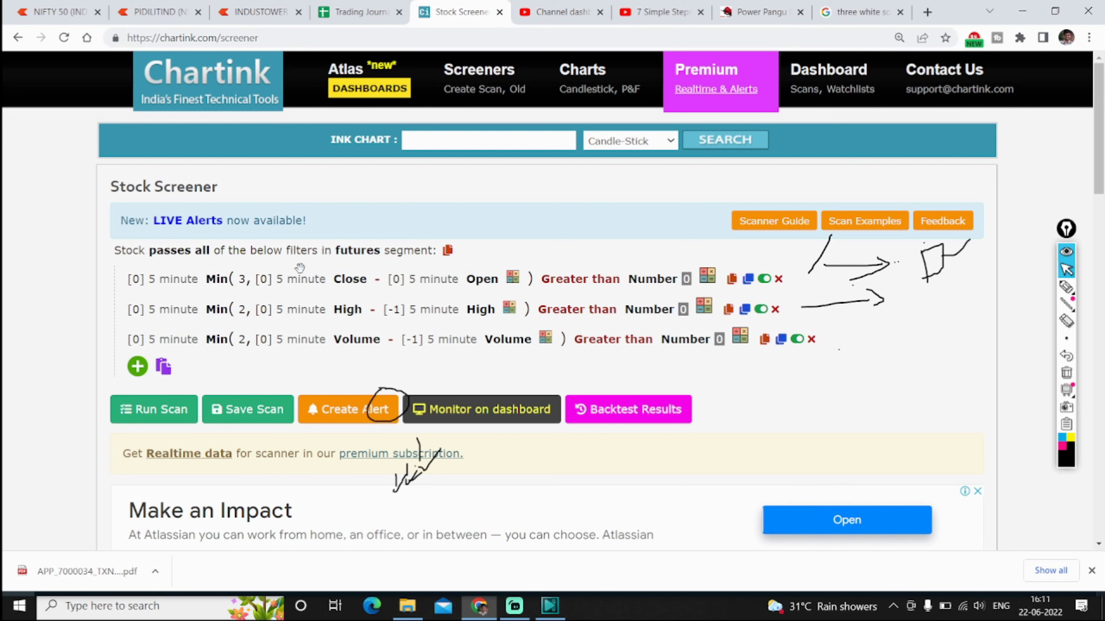
left_click(138, 367)
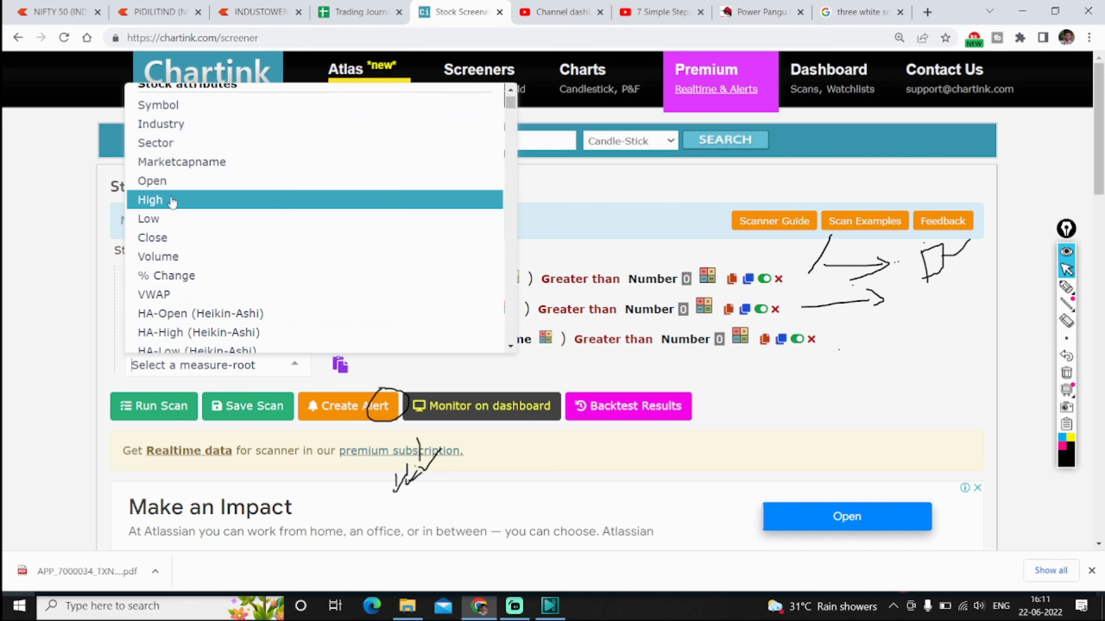
left_click(174, 181)
left_click(150, 369)
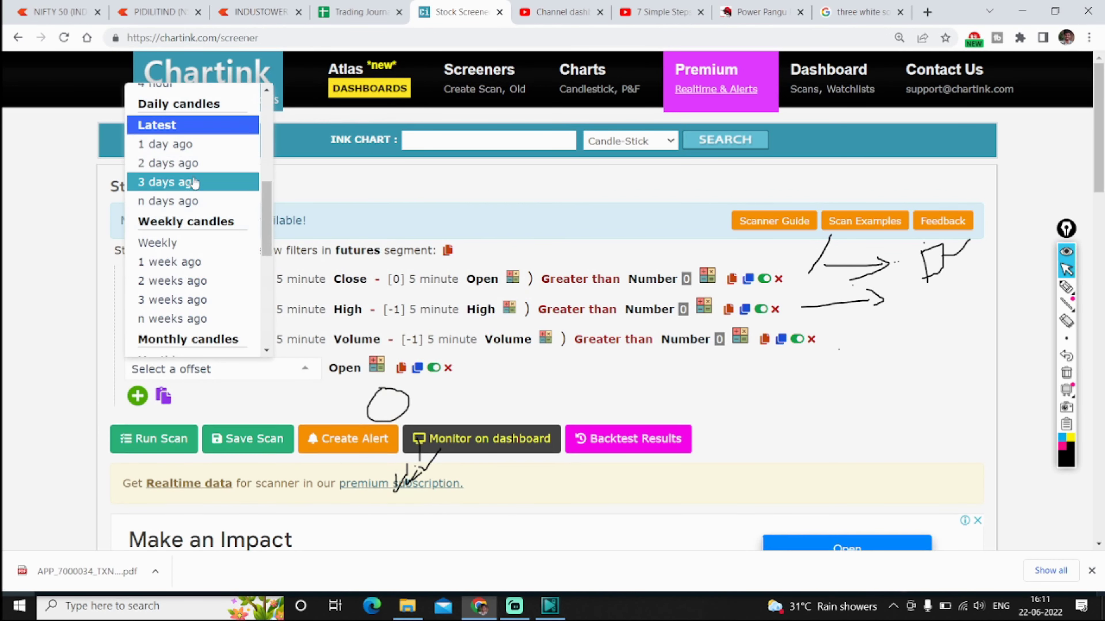
scroll(190, 180, "up", 7)
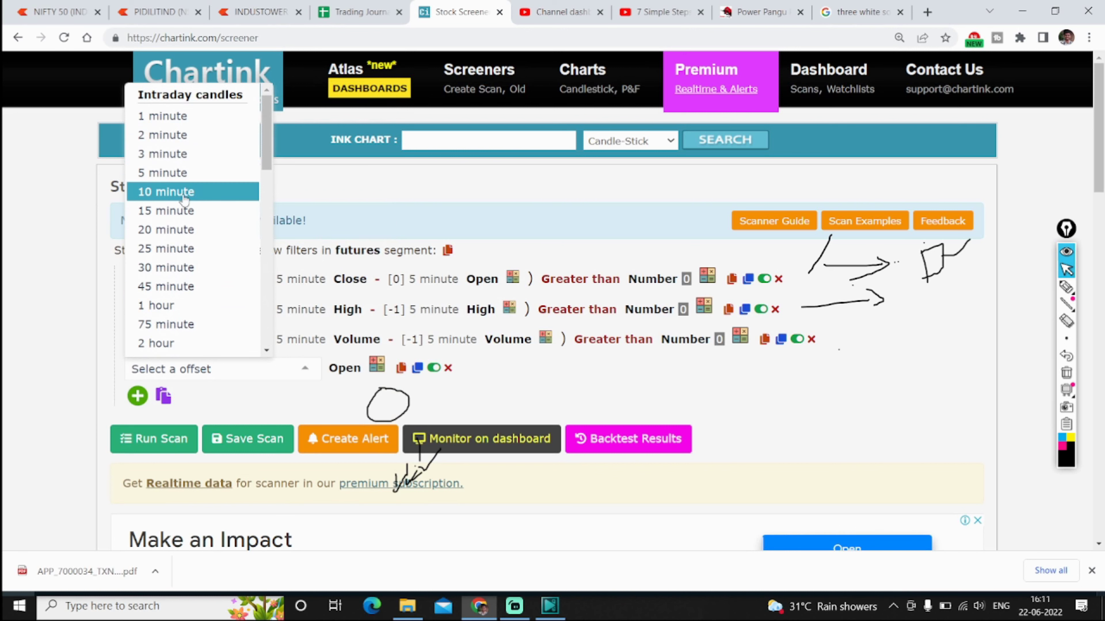
scroll(187, 191, "down", 8)
left_click(84, 303)
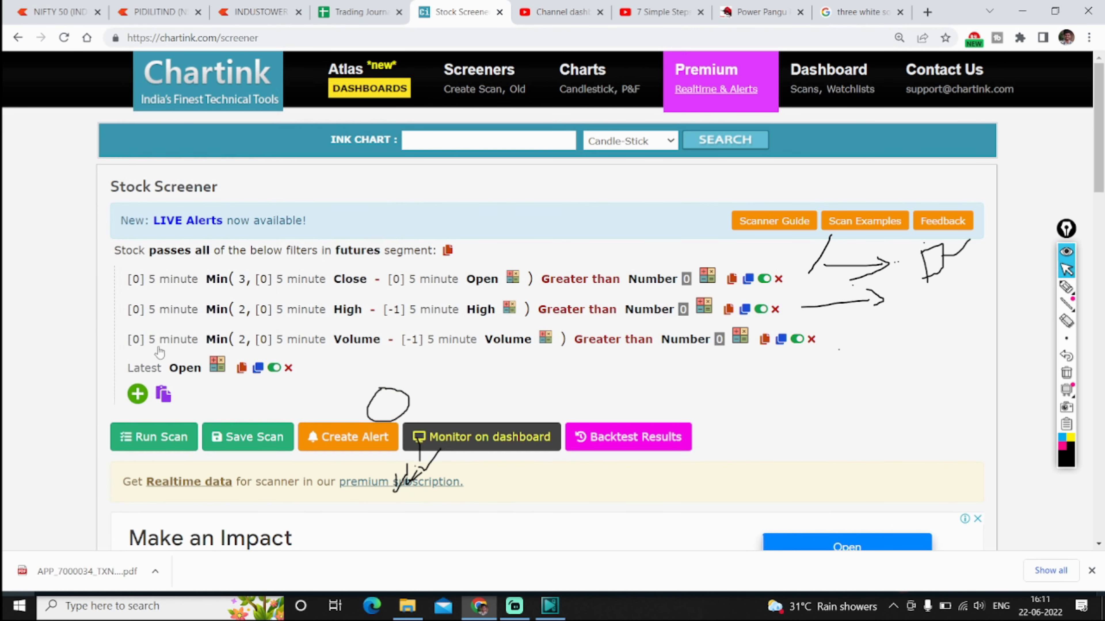
left_click(153, 373)
scroll(182, 304, "up", 6)
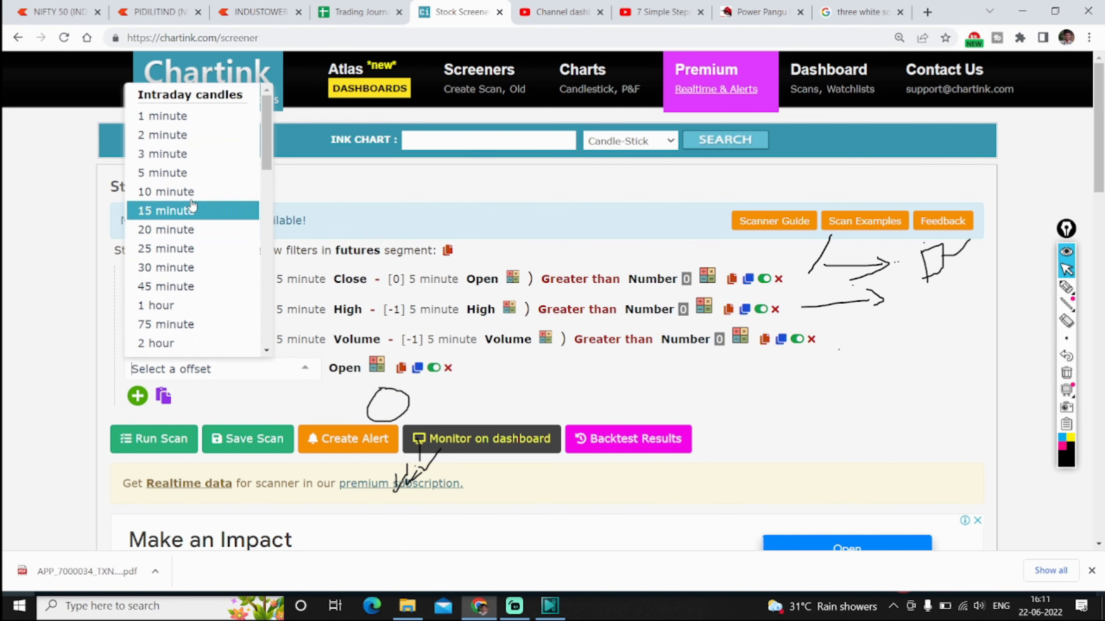
left_click(190, 174)
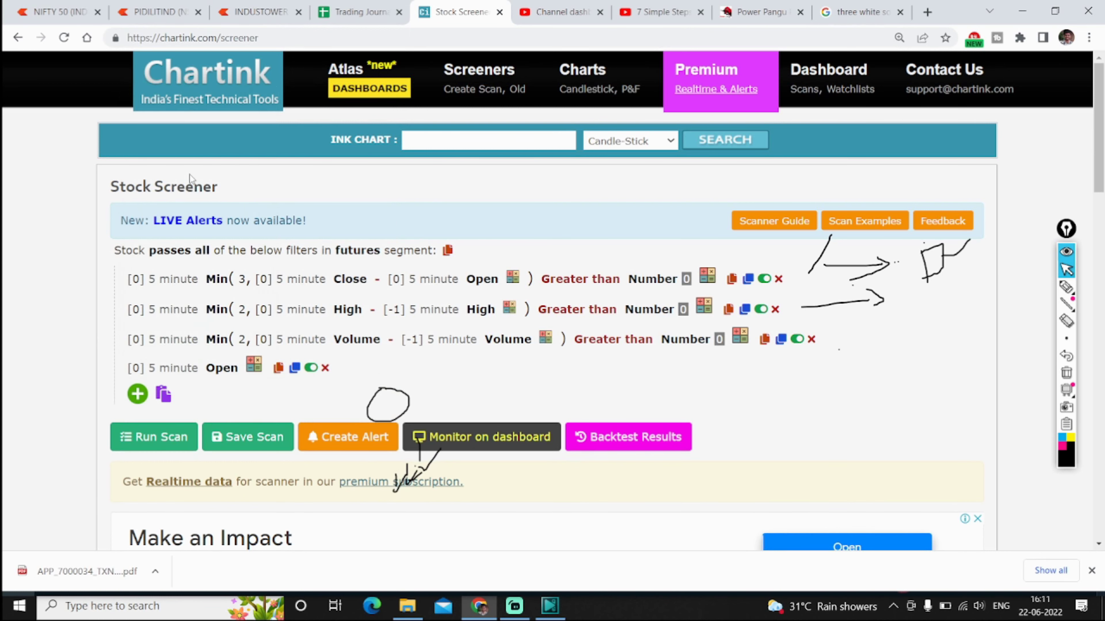
left_click(136, 368)
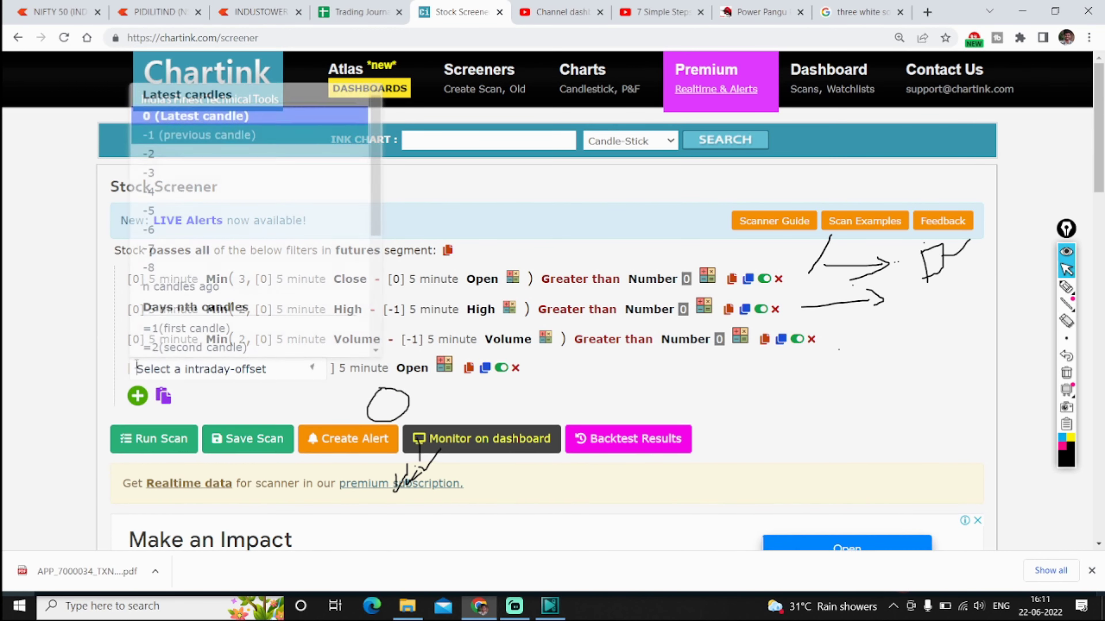
left_click(176, 175)
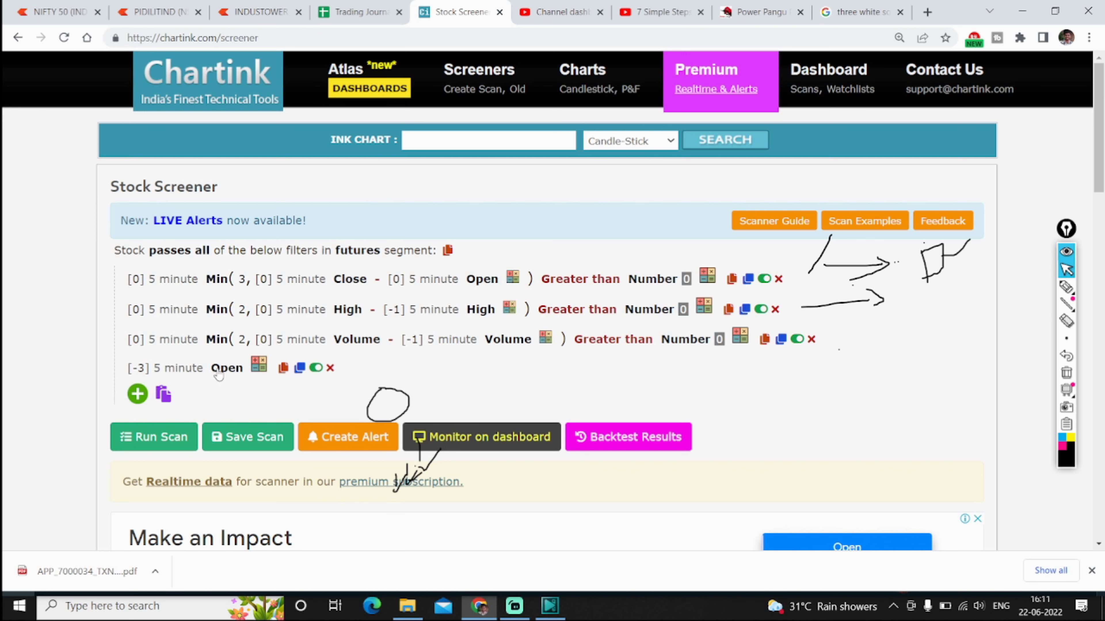
Complete the fourth filter with a Greater than comparison against the 5 minute Close at candle offset -3.
left_click(261, 365)
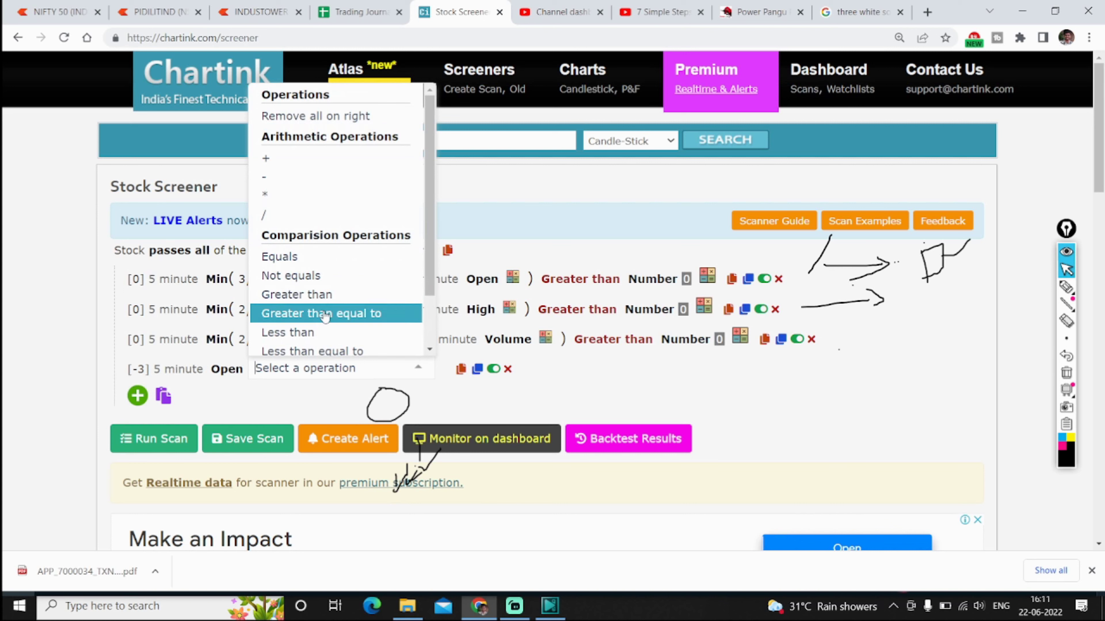
left_click(328, 296)
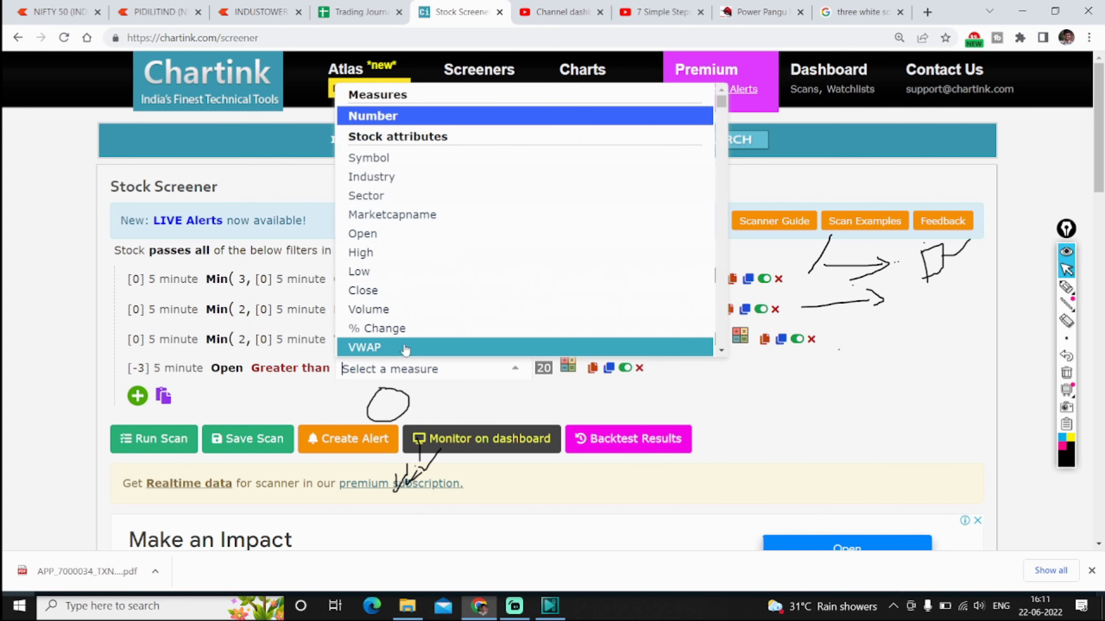
left_click(394, 297)
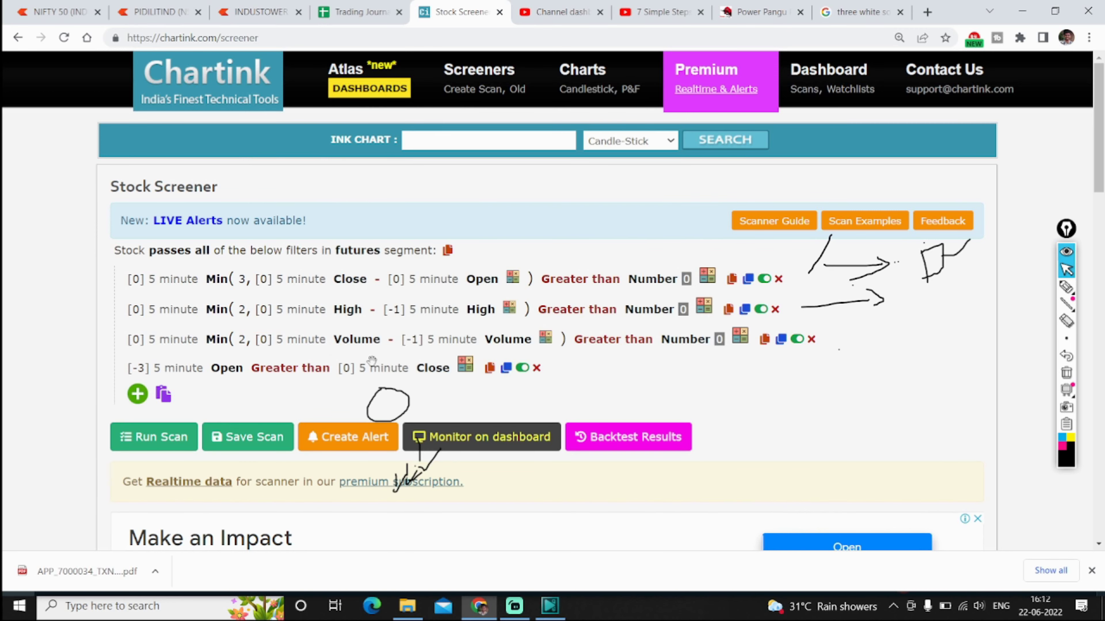
left_click(347, 368)
left_click(361, 174)
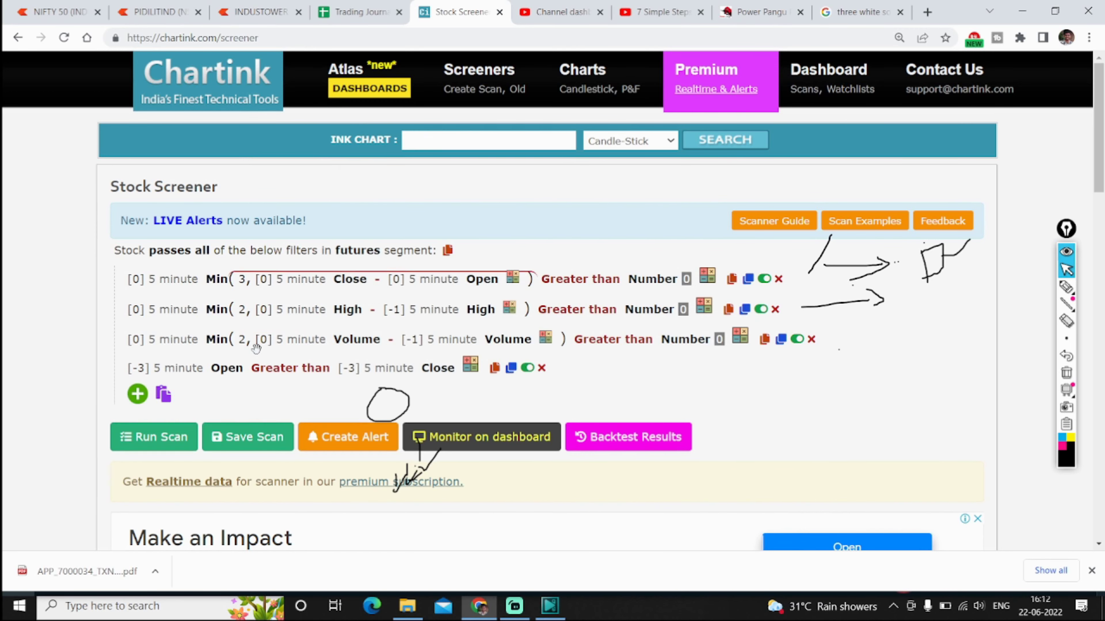
Sketch a candle beside the filters with the pen and label its ends "8 open" and "5 clos".
left_click(1066, 287)
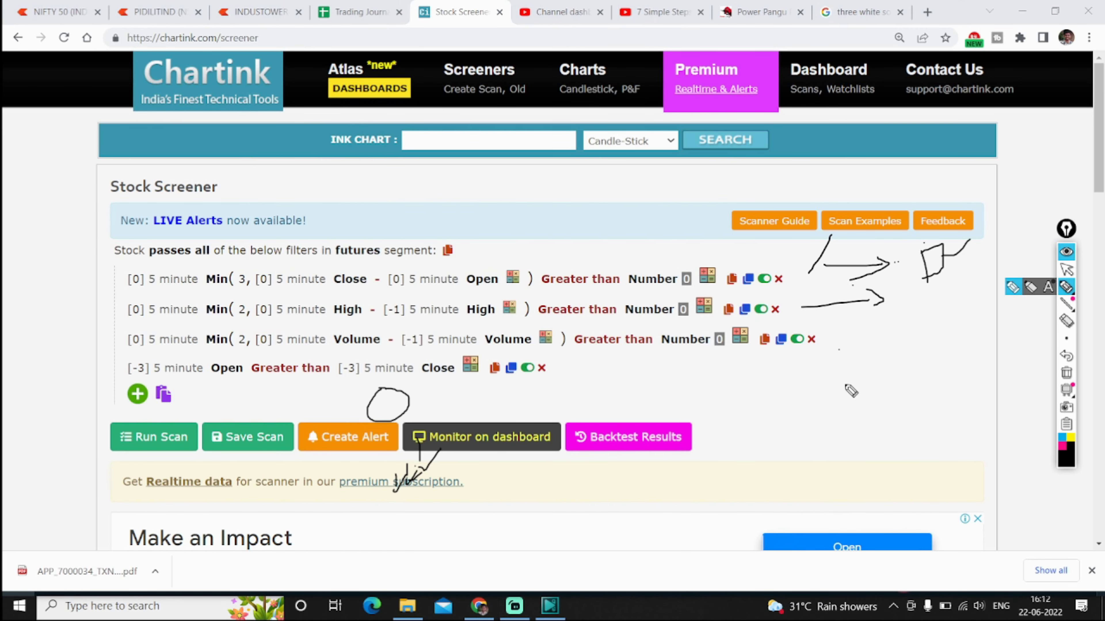
mouse_move(846, 377)
left_mouse_down()
mouse_move(859, 401)
mouse_move(932, 338)
left_mouse_up()
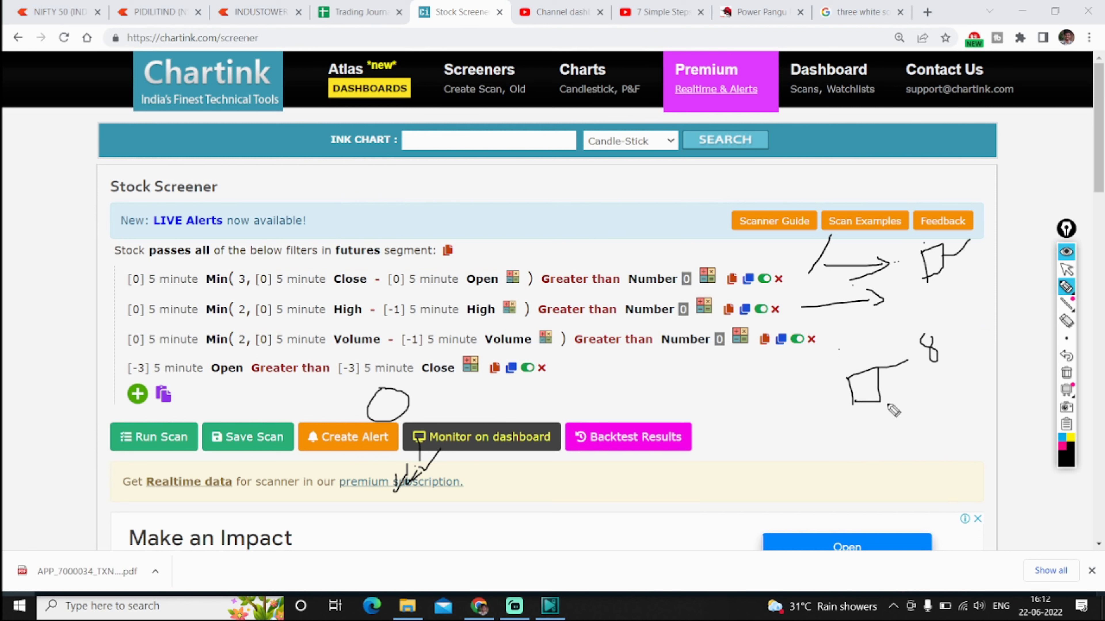
mouse_move(878, 403)
left_mouse_down()
mouse_move(940, 427)
mouse_move(943, 404)
left_mouse_up()
mouse_move(950, 335)
left_mouse_down()
mouse_move(987, 357)
mouse_move(1004, 332)
mouse_move(1023, 332)
left_mouse_up()
left_click_drag(972, 409, 1035, 402)
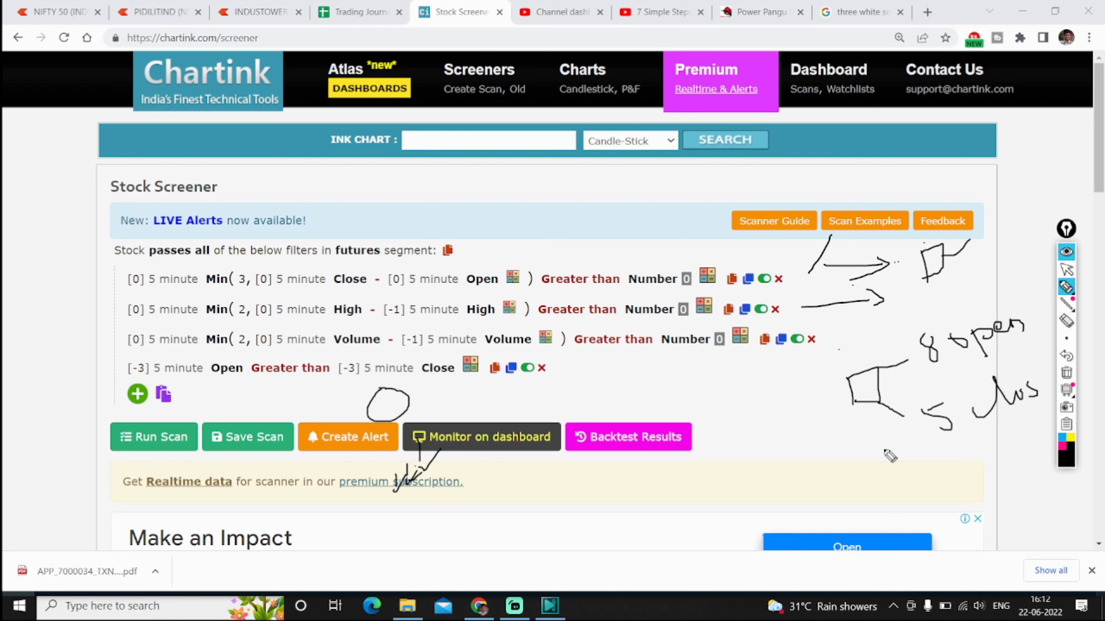
Sketch a second candle with lines from its upper edge below the first sketch, and clear all pen drawings.
mouse_move(867, 452)
left_mouse_down()
mouse_move(874, 484)
mouse_move(895, 477)
mouse_move(917, 500)
left_mouse_up()
left_click_drag(888, 449, 908, 428)
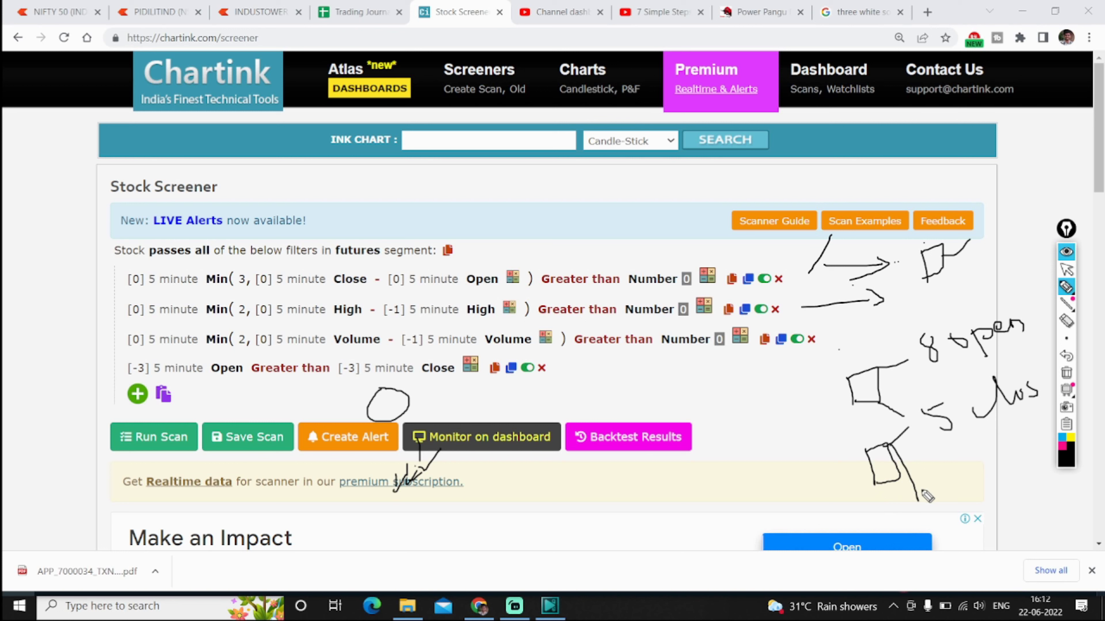
key("ctrl+shift+1")
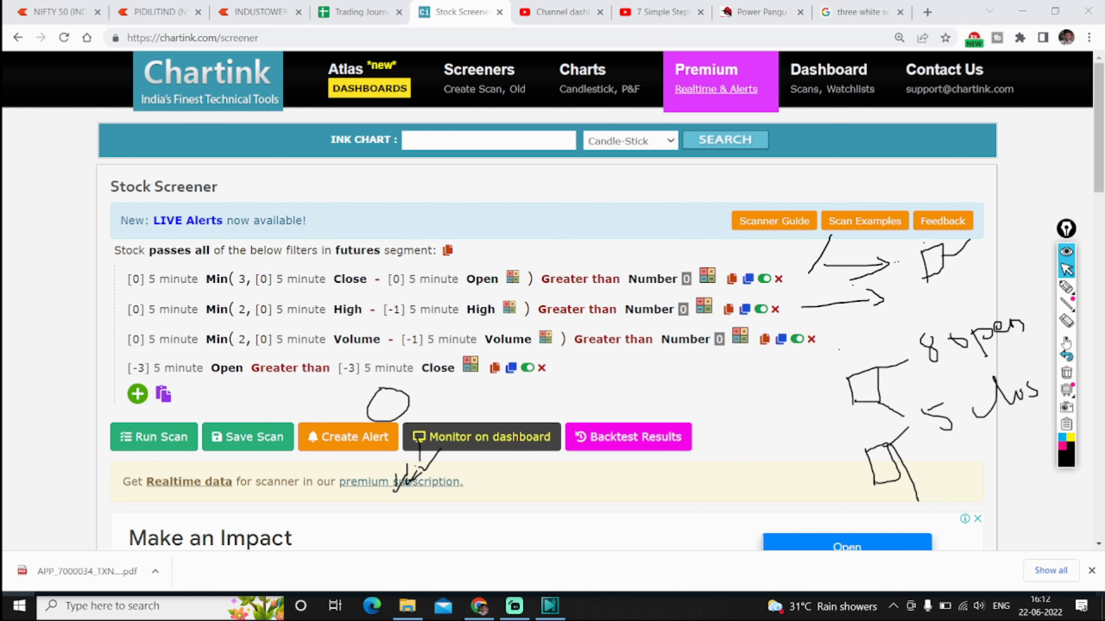
left_click(1070, 373)
Switch to the PIDILITIND chart, outline the three green candles near 11 May with the pen and label the last one "0th".
left_click(157, 12)
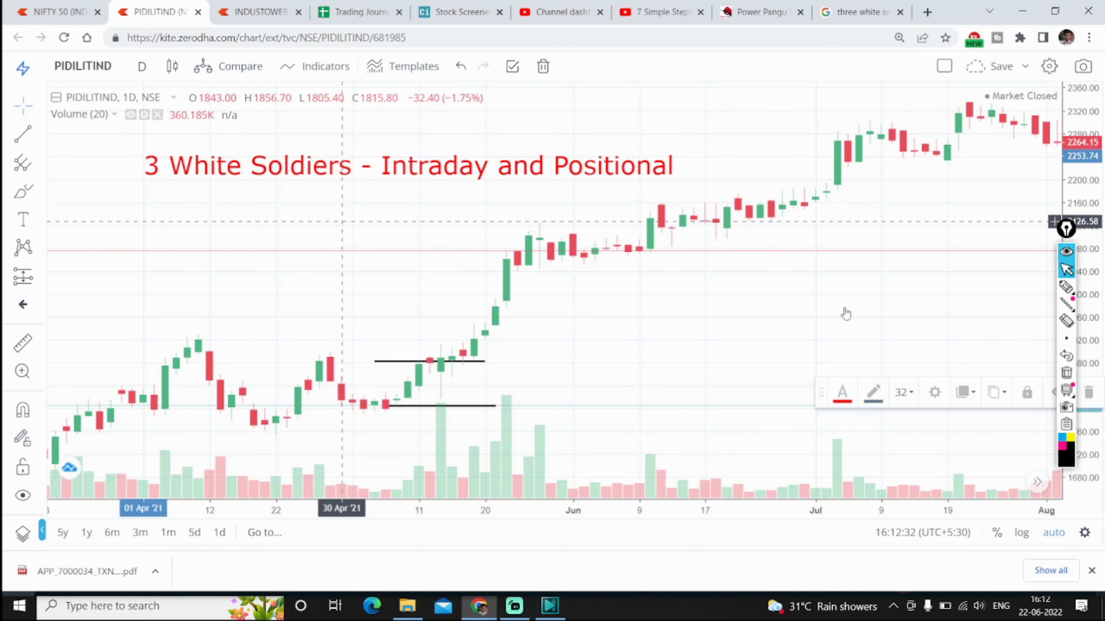
left_click(1066, 285)
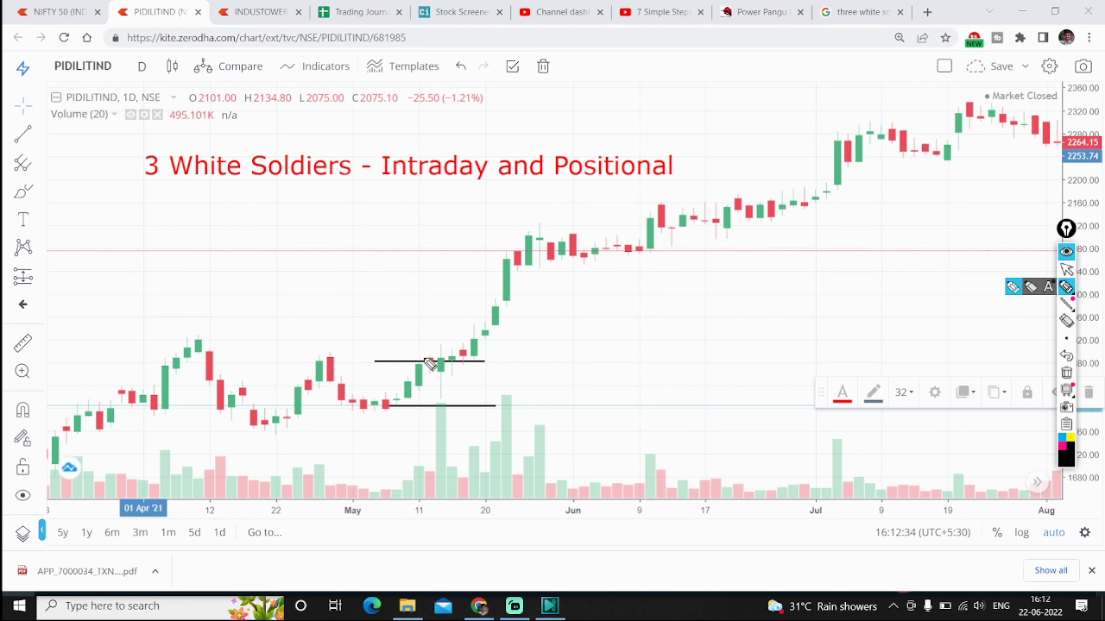
mouse_move(421, 367)
left_mouse_down()
mouse_move(382, 388)
mouse_move(392, 416)
mouse_move(424, 361)
mouse_move(420, 383)
mouse_move(441, 323)
mouse_move(461, 311)
left_mouse_up()
left_click_drag(456, 307, 467, 318)
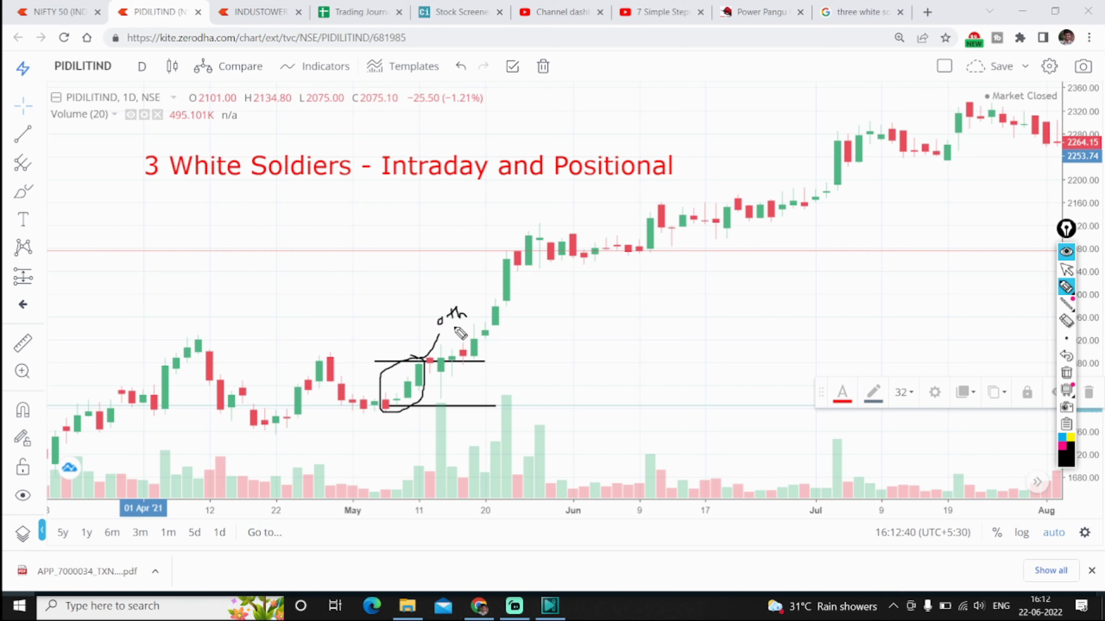
Draw horizontal pen lines at the green candles' highs, extend two back to the April candles, and add marks at their ends.
left_click_drag(414, 357, 456, 356)
left_click_drag(394, 370, 204, 372)
mouse_move(150, 386)
left_mouse_down()
mouse_move(205, 394)
mouse_move(211, 381)
left_mouse_up()
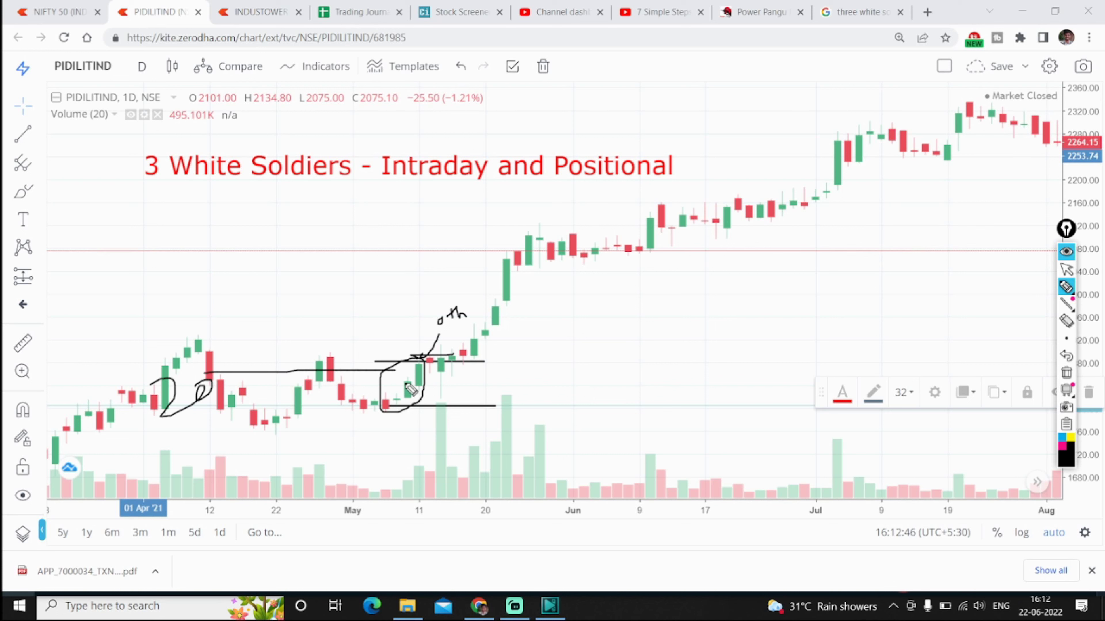
left_click_drag(409, 387, 147, 389)
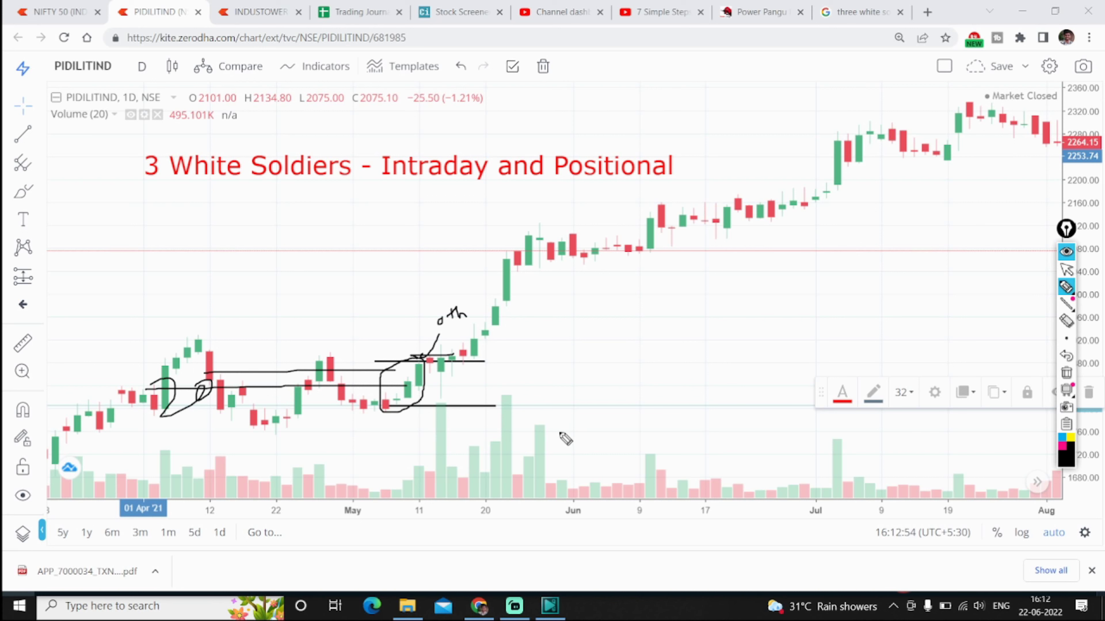
key("Escape")
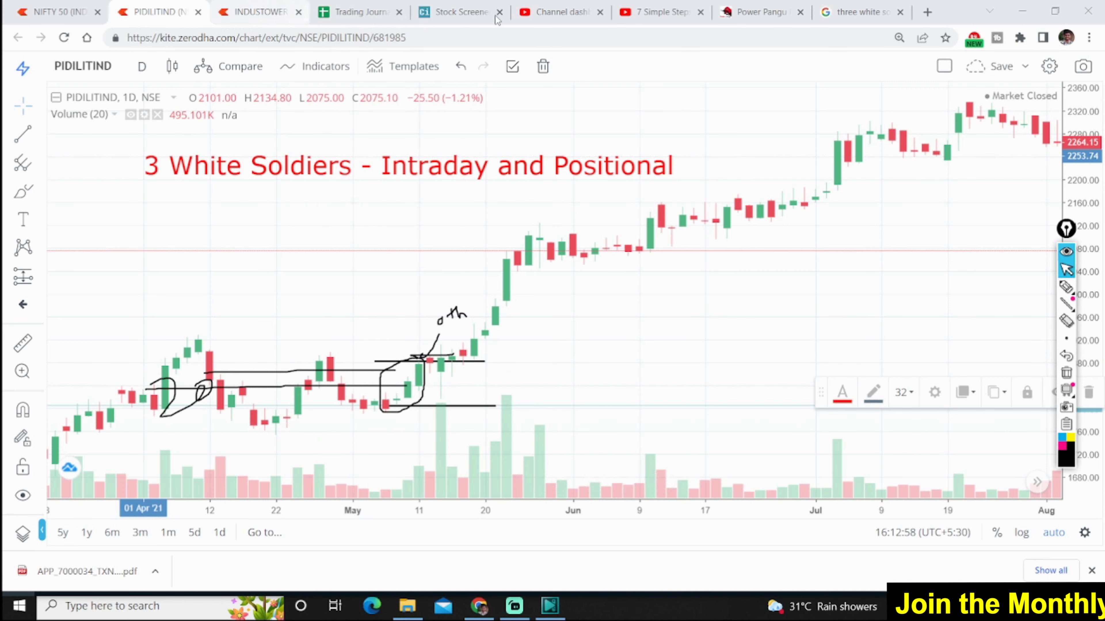
Add a fifth filter in the Chartink screener using the 5 minute High, and clear the pen drawings.
left_click(461, 12)
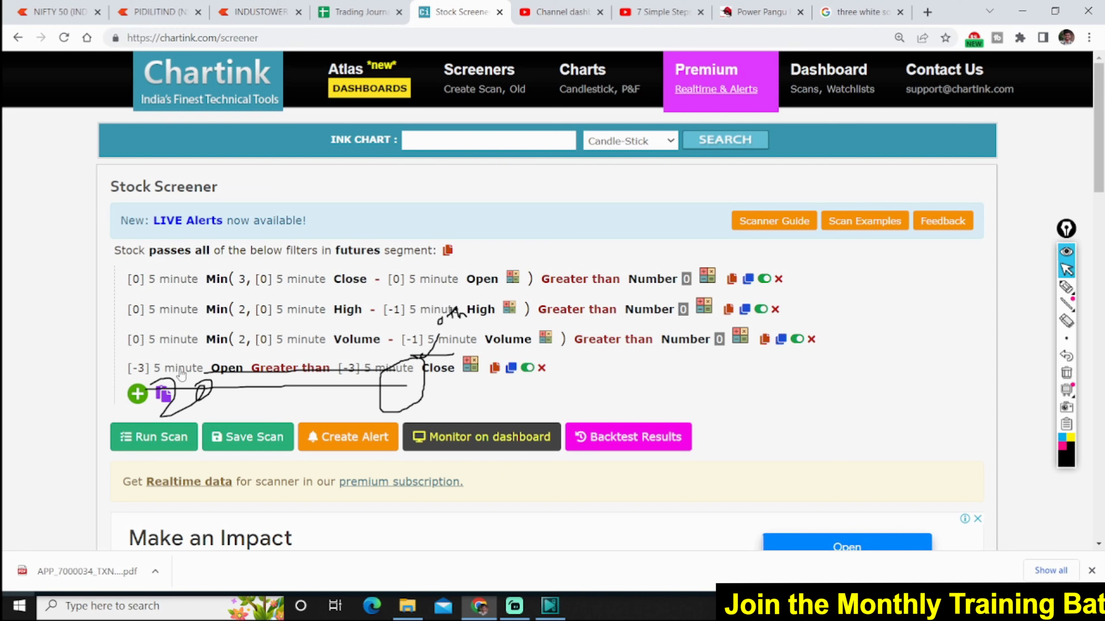
left_click(136, 393)
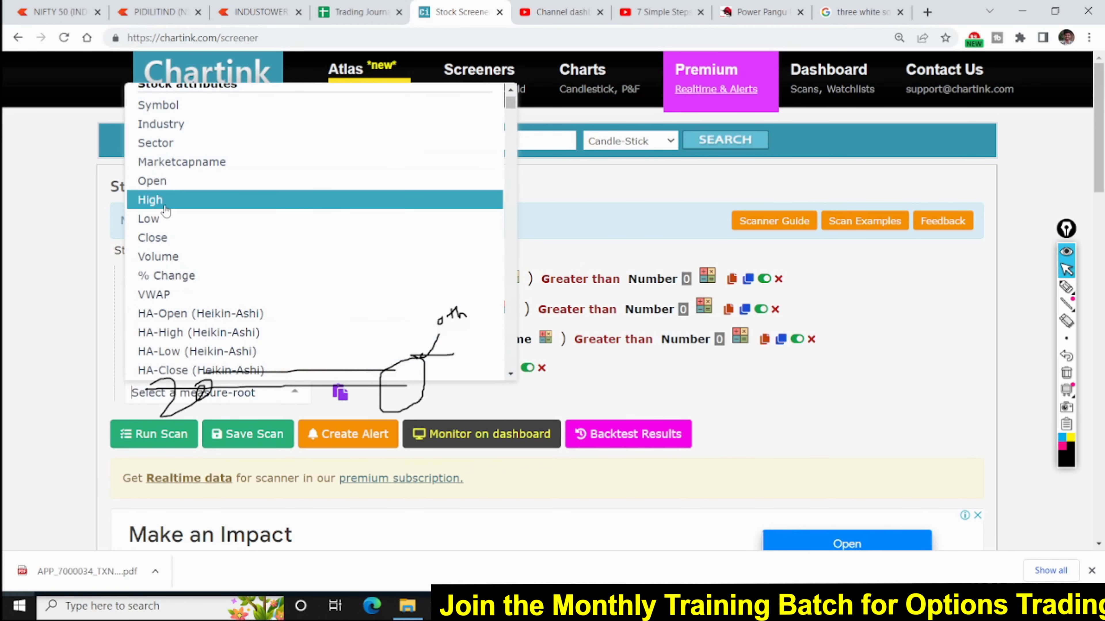
left_click(152, 200)
left_click(1066, 372)
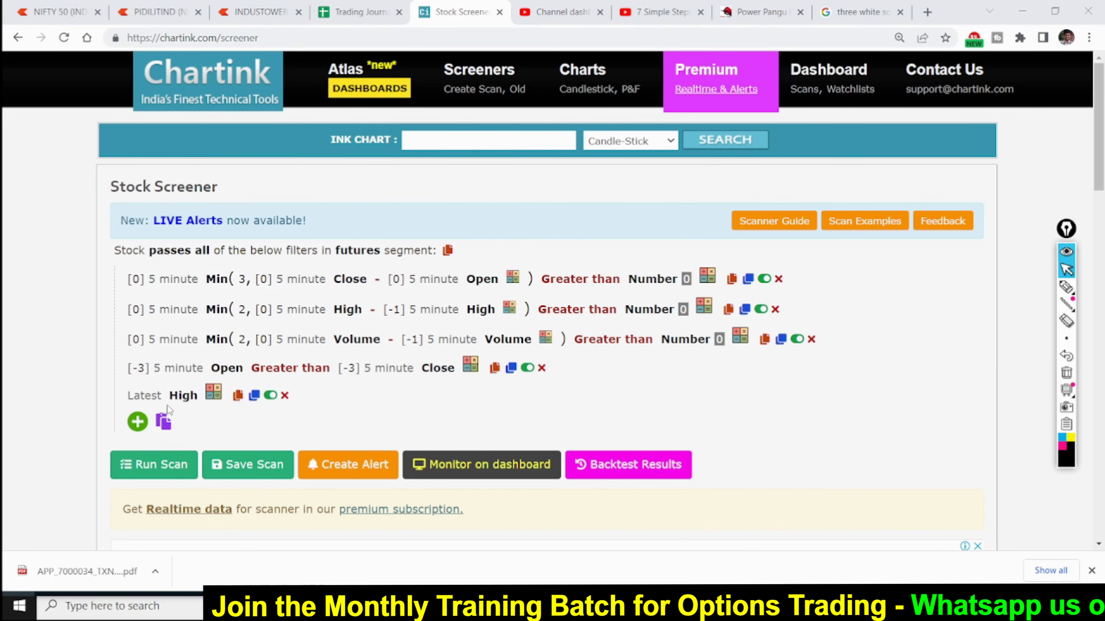
left_click(143, 397)
scroll(185, 265, "up", 6)
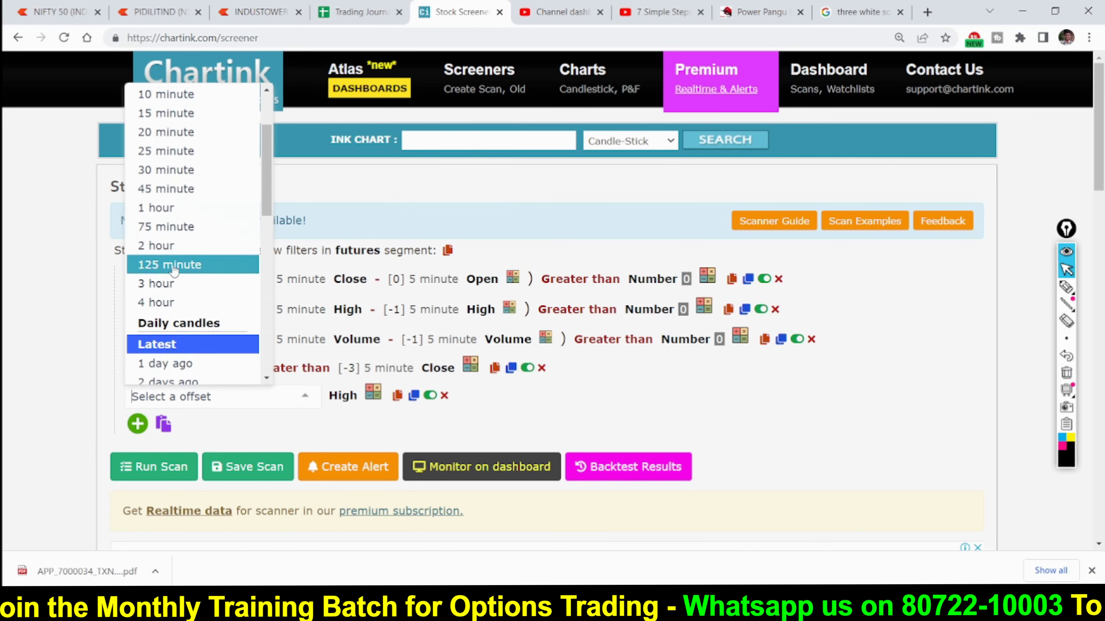
left_click(181, 176)
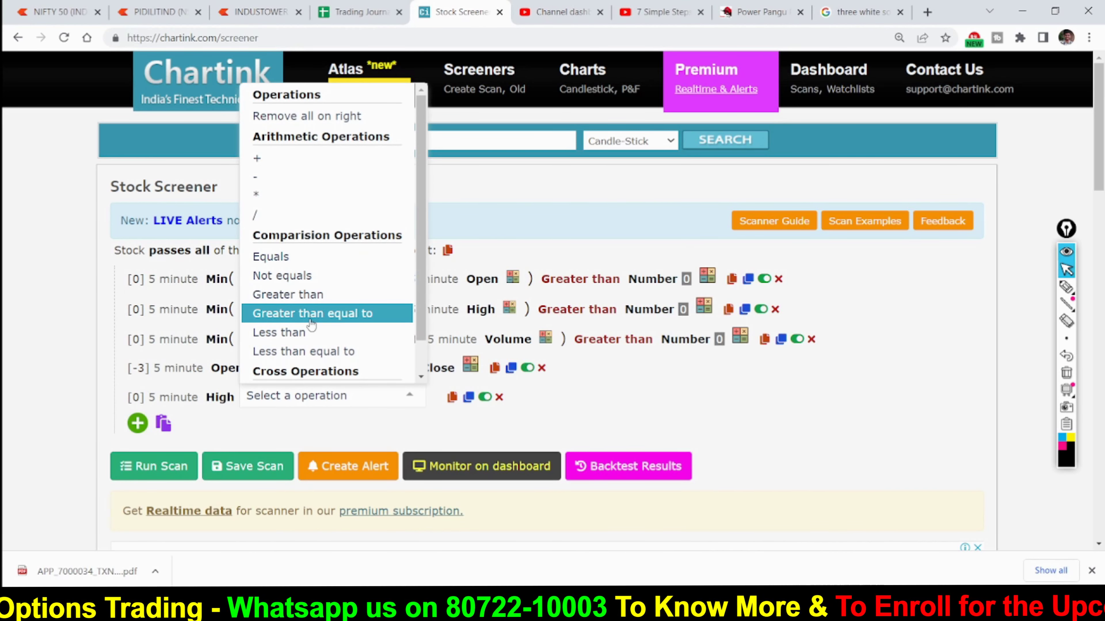
Complete the fifth filter as 5 minute High Greater than the [-1] 5 minute Max of 20 with 5 minute High.
left_click(311, 299)
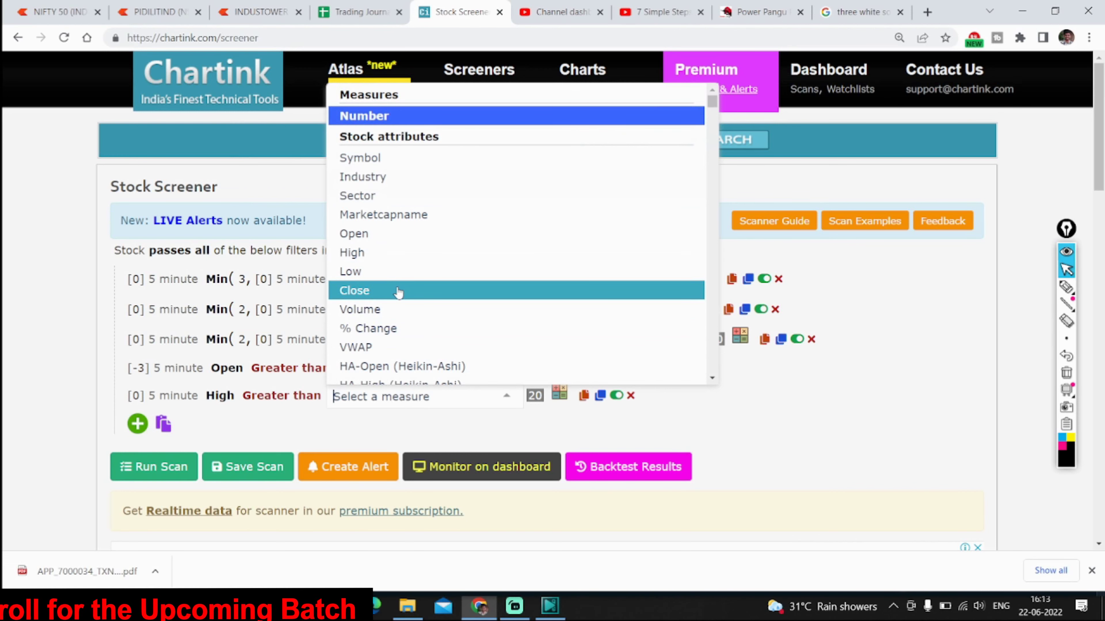
left_click(374, 271)
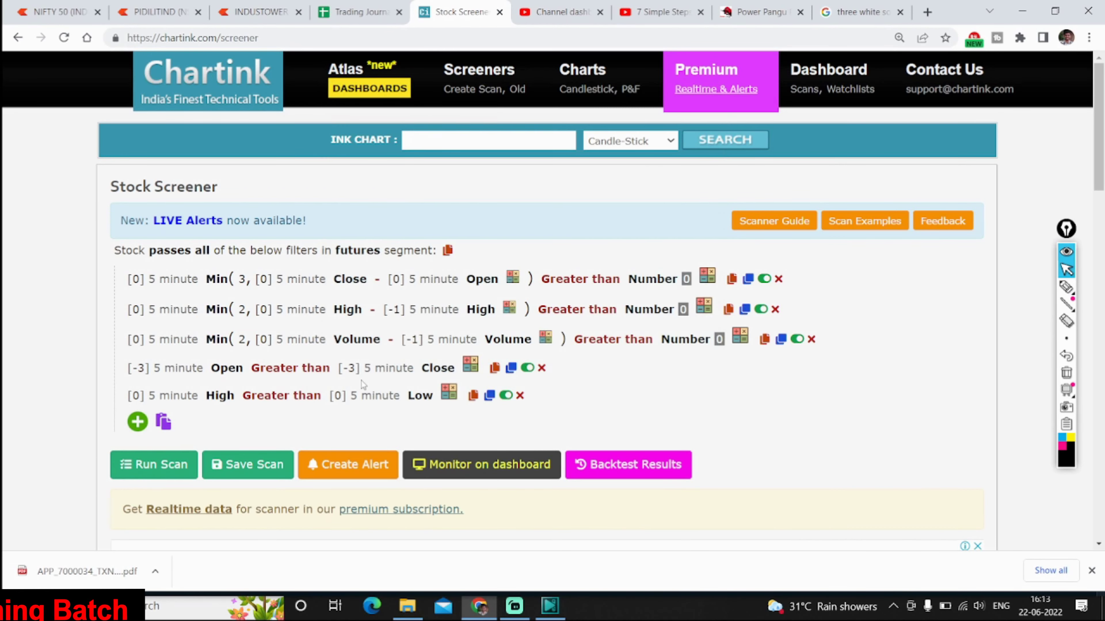
left_click(341, 400)
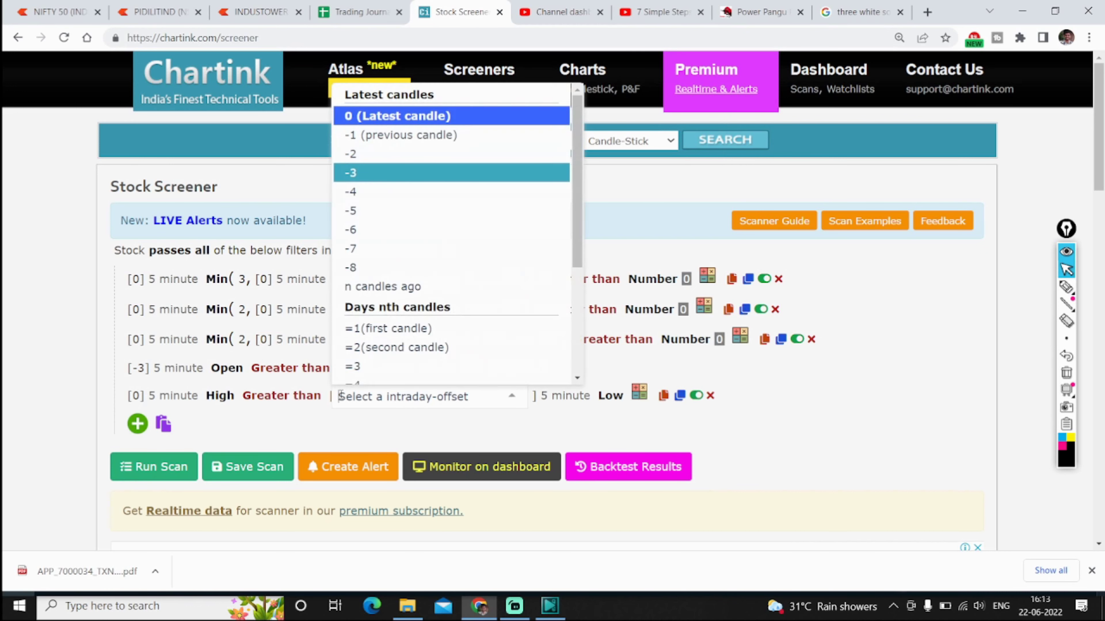
left_click(385, 143)
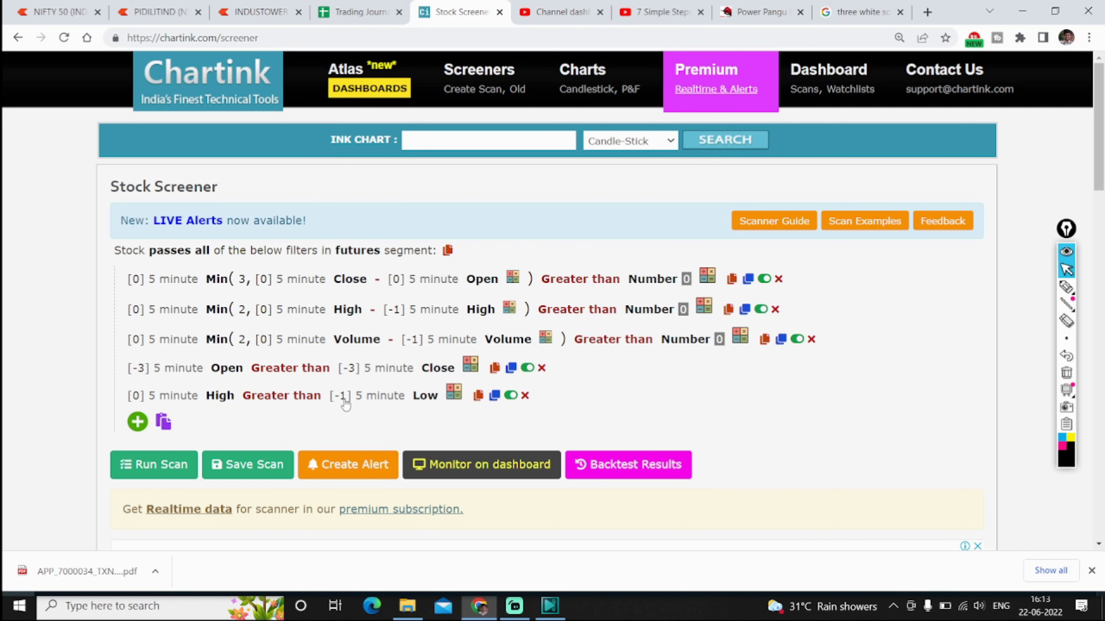
left_click(425, 396)
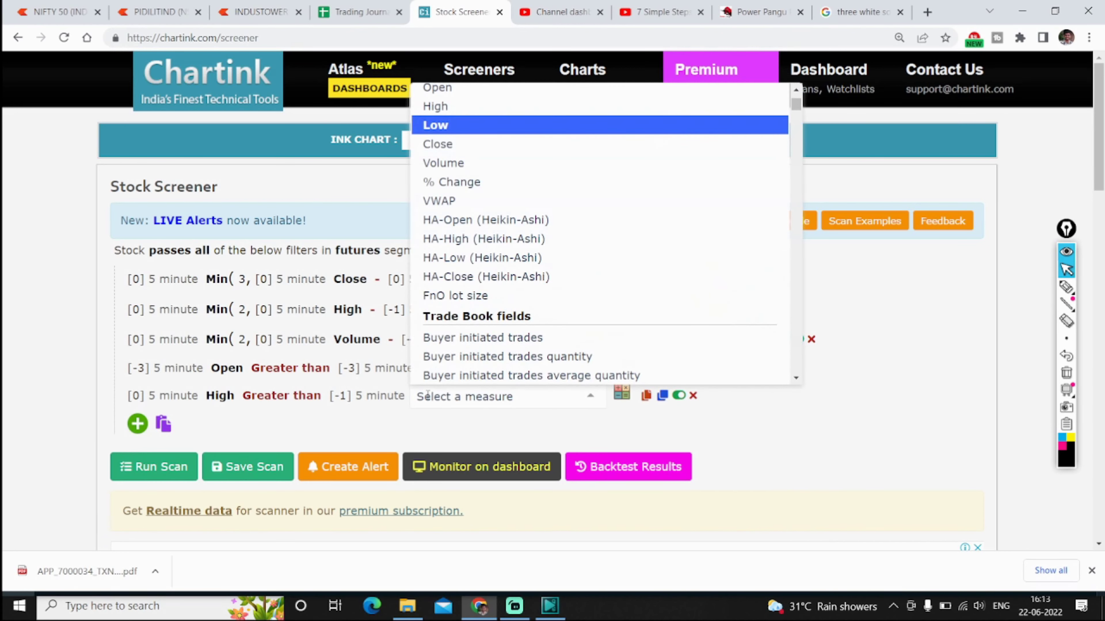
type("max")
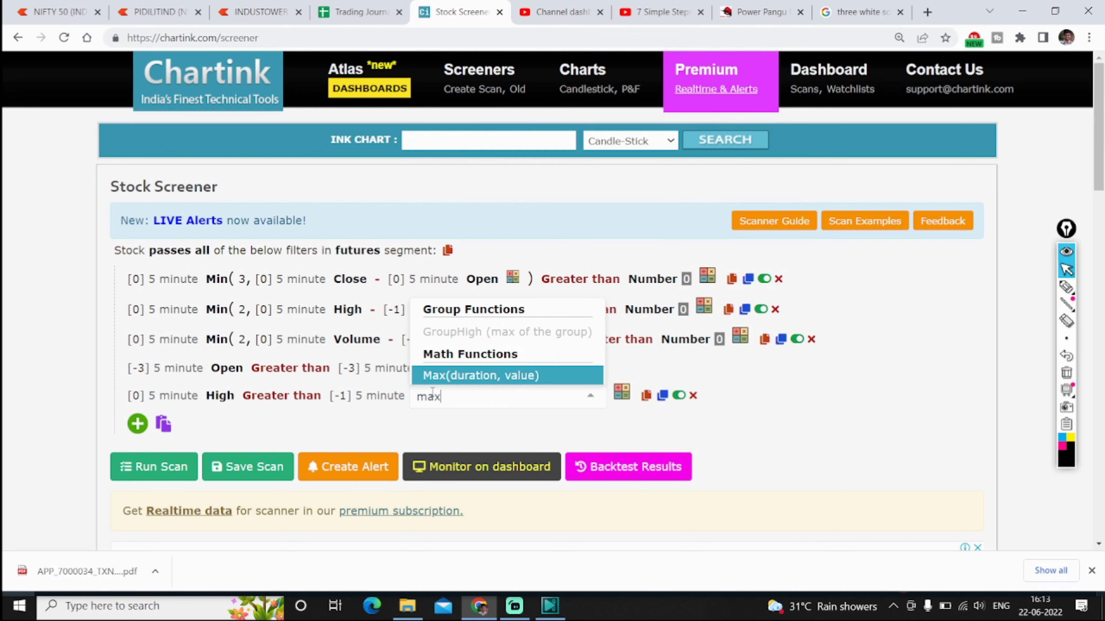
left_click(464, 378)
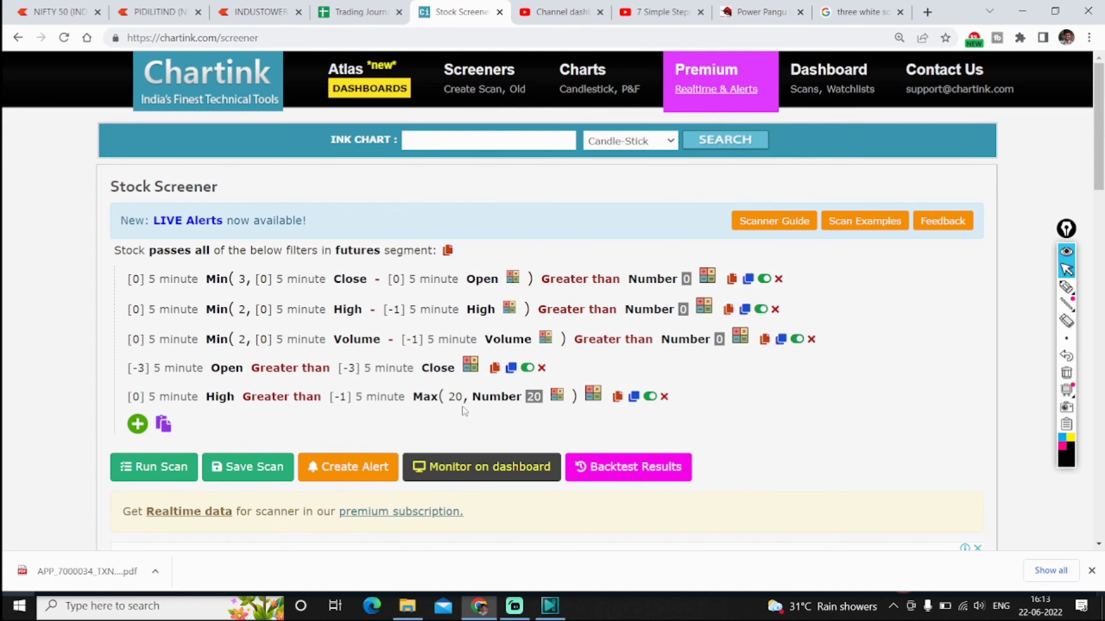
left_click(486, 402)
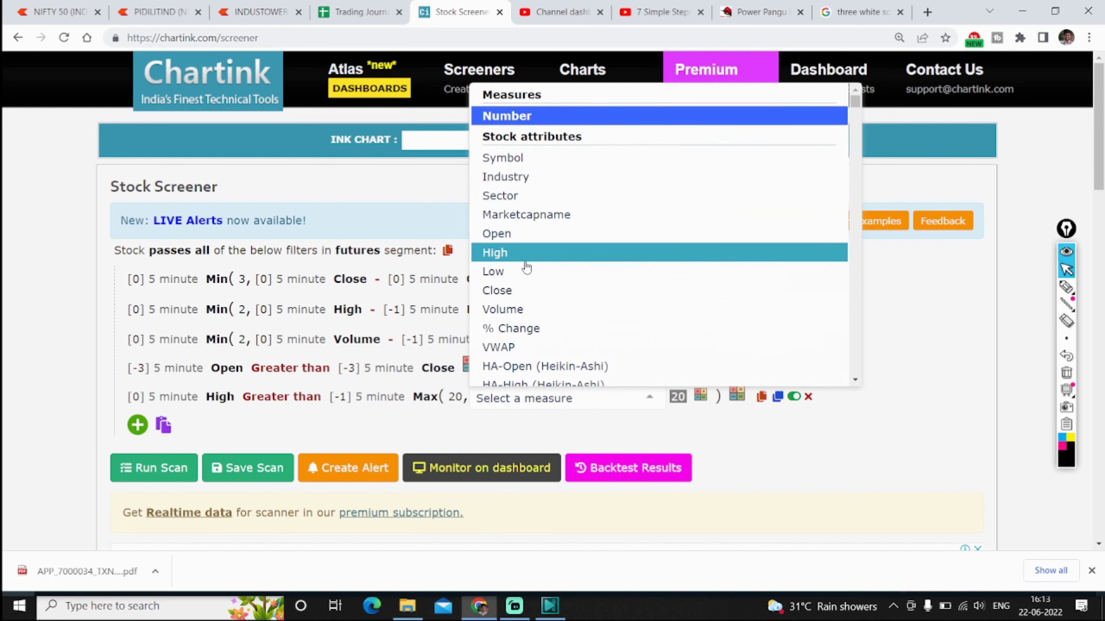
left_click(524, 253)
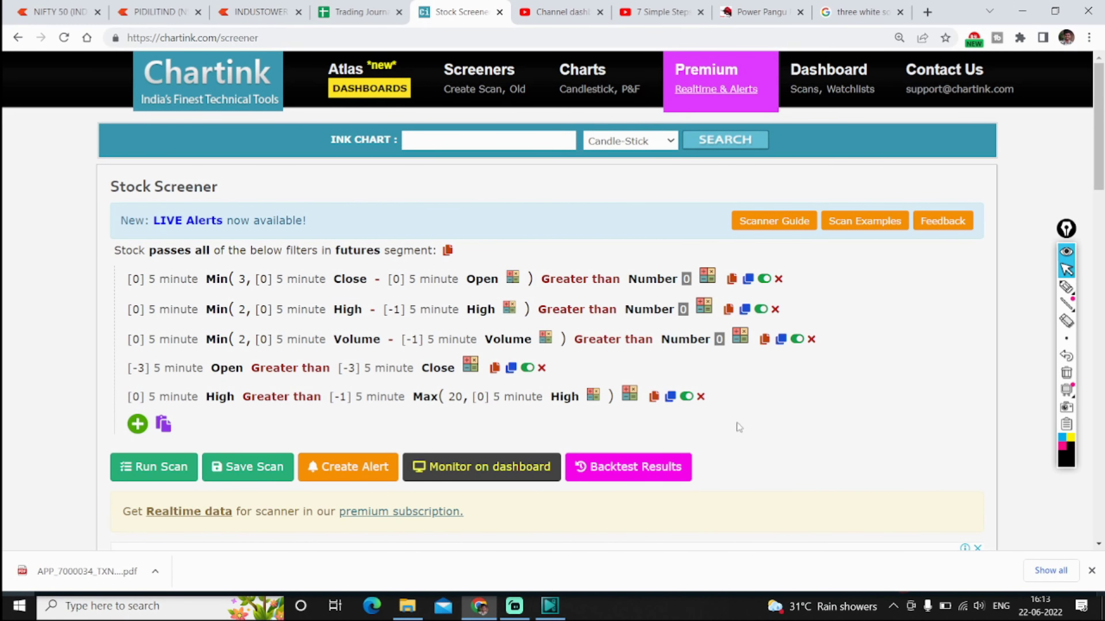
Circle the fifth filter's [-1] 5 minute offset and tick its Max High with the pen, and clear the drawings.
left_click(1066, 288)
mouse_move(379, 383)
left_mouse_down()
mouse_move(337, 395)
mouse_move(407, 386)
left_mouse_up()
left_click_drag(541, 391, 591, 354)
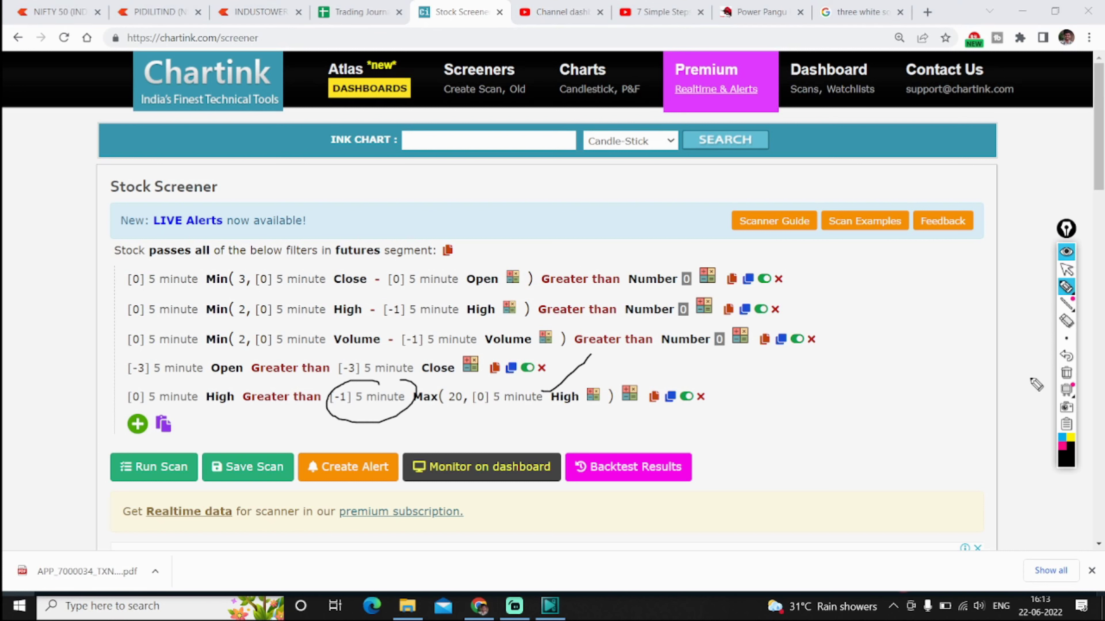
left_click(1066, 373)
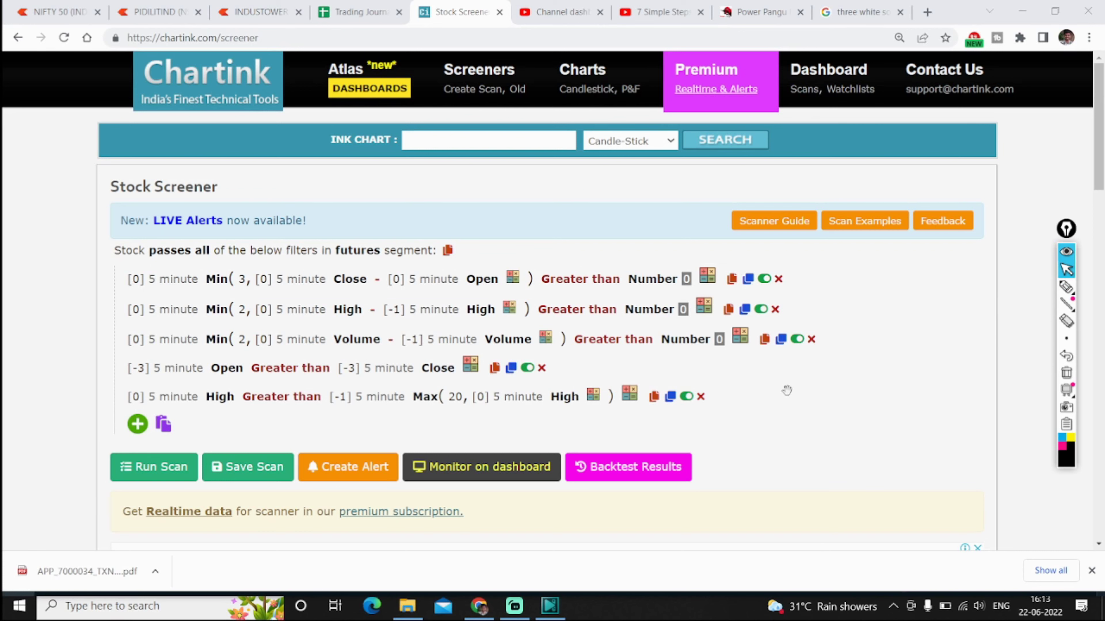
Run the five-filter scan on the futures segment and look at the results table.
scroll(208, 400, "down", 1)
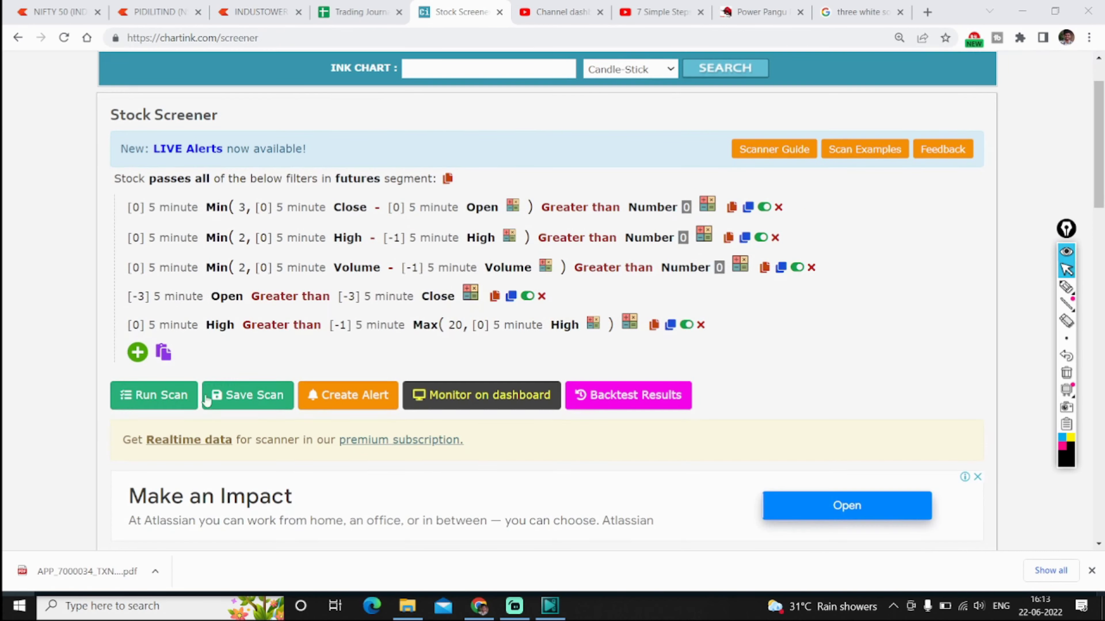
left_click(199, 396)
scroll(286, 377, "down", 4)
scroll(237, 363, "up", 3)
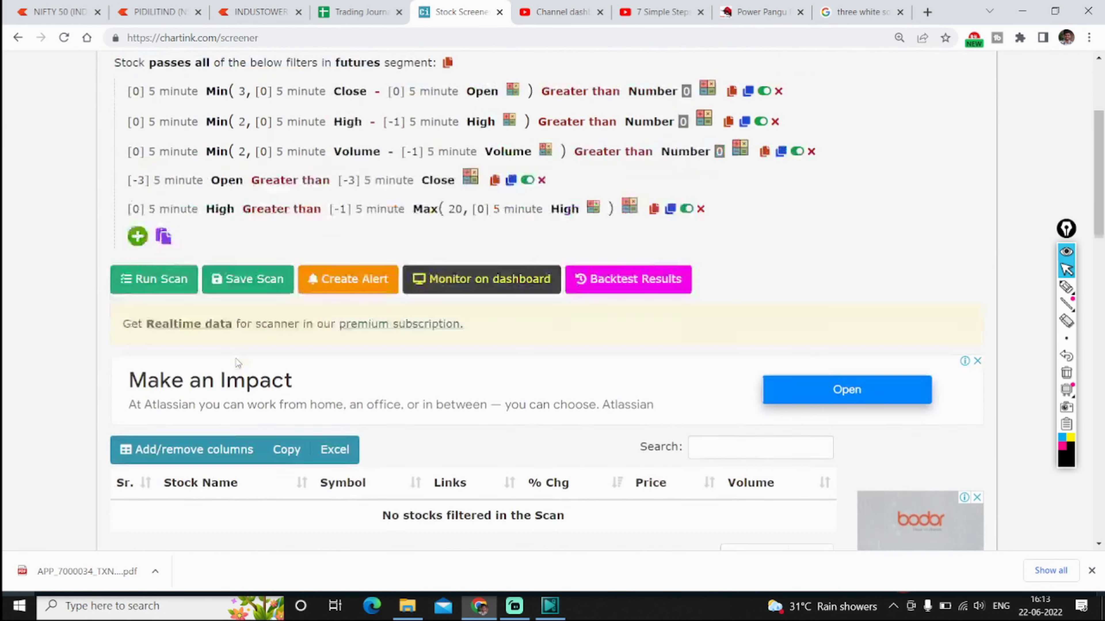
Change the scan segment from futures to cash and run the scan again.
scroll(237, 362, "up", 1)
left_click(358, 107)
left_click(370, 106)
left_click(358, 150)
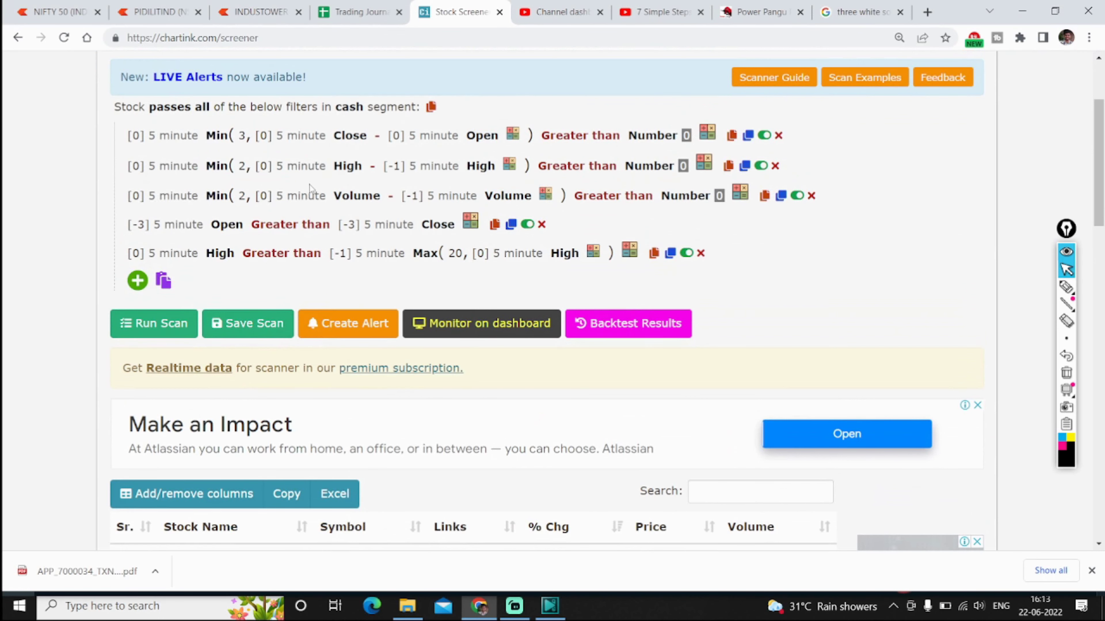
left_click(167, 323)
scroll(81, 377, "down", 4)
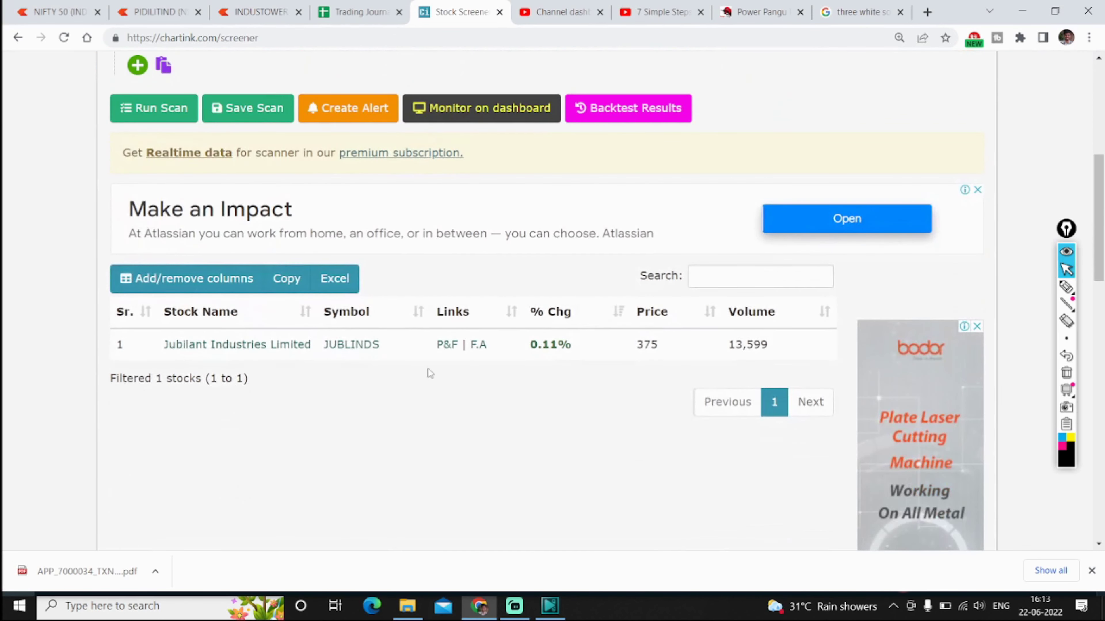
Copy the JUBLINDS symbol from the results, add it to the Kite watchlist and open its chart.
left_click_drag(377, 343, 324, 347)
key("ctrl+c")
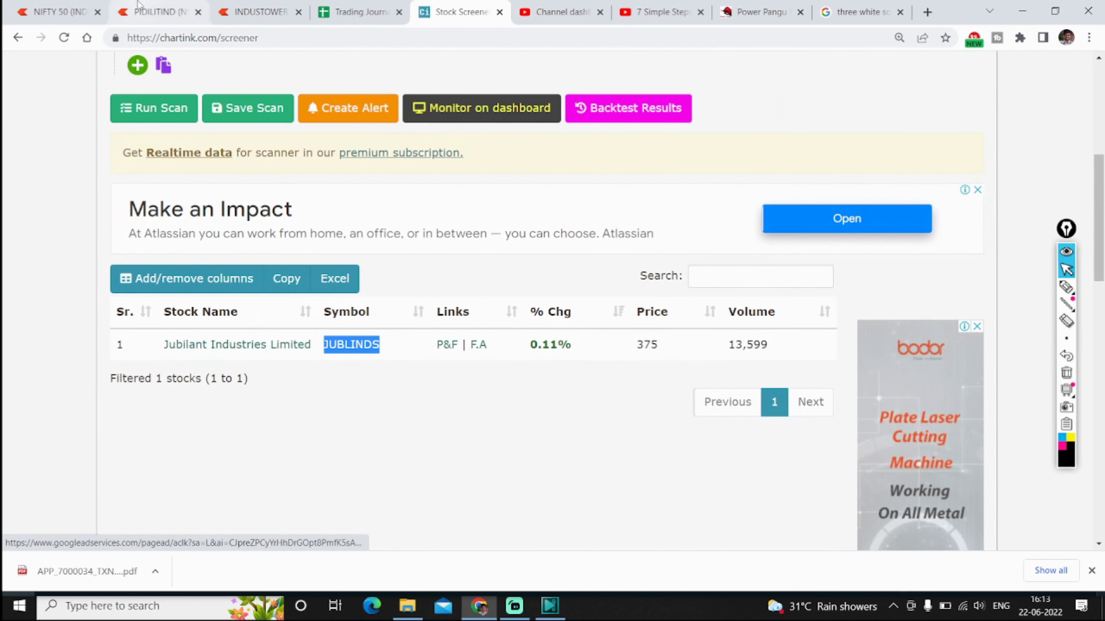
left_click(59, 12)
key("ctrl+v")
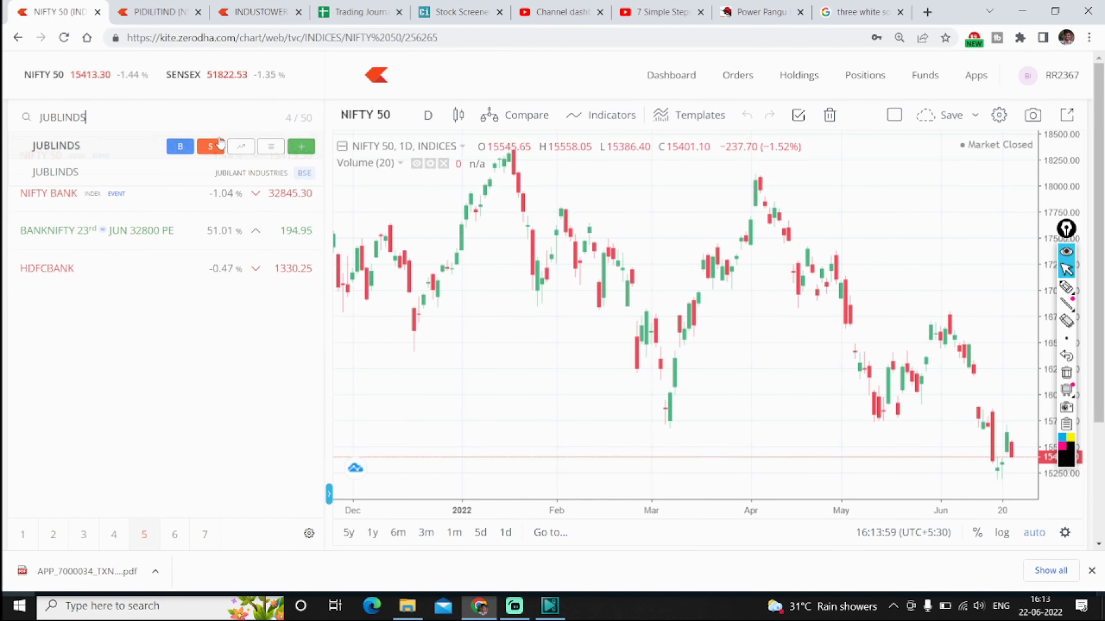
left_click(298, 145)
left_click(226, 306)
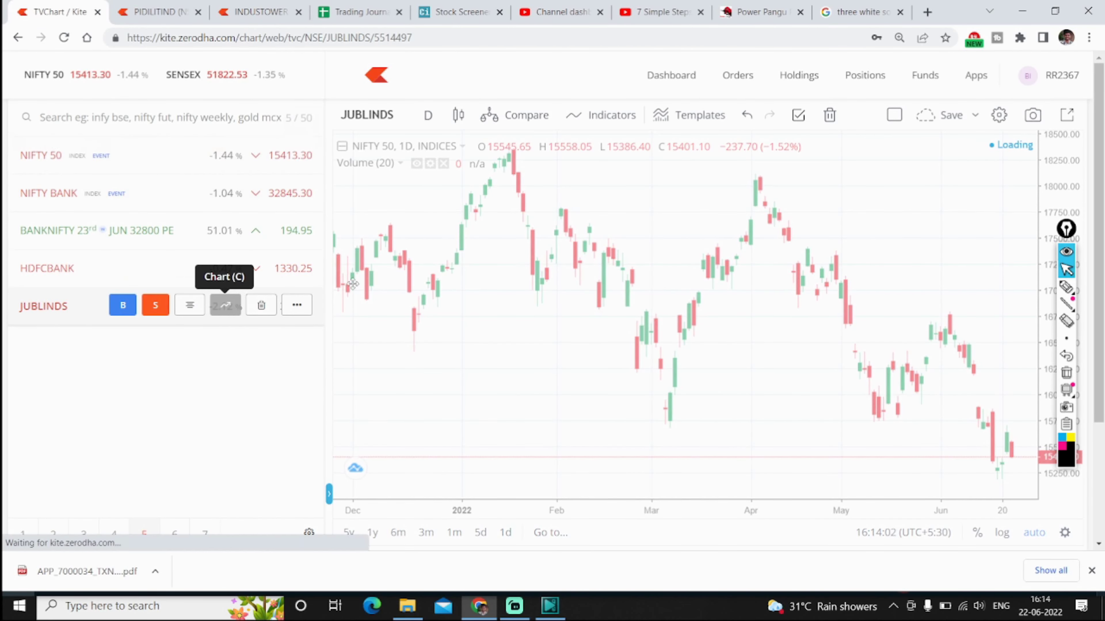
Set the JUBLINDS chart interval to 5 minutes and enlarge the latest candles.
left_click(428, 115)
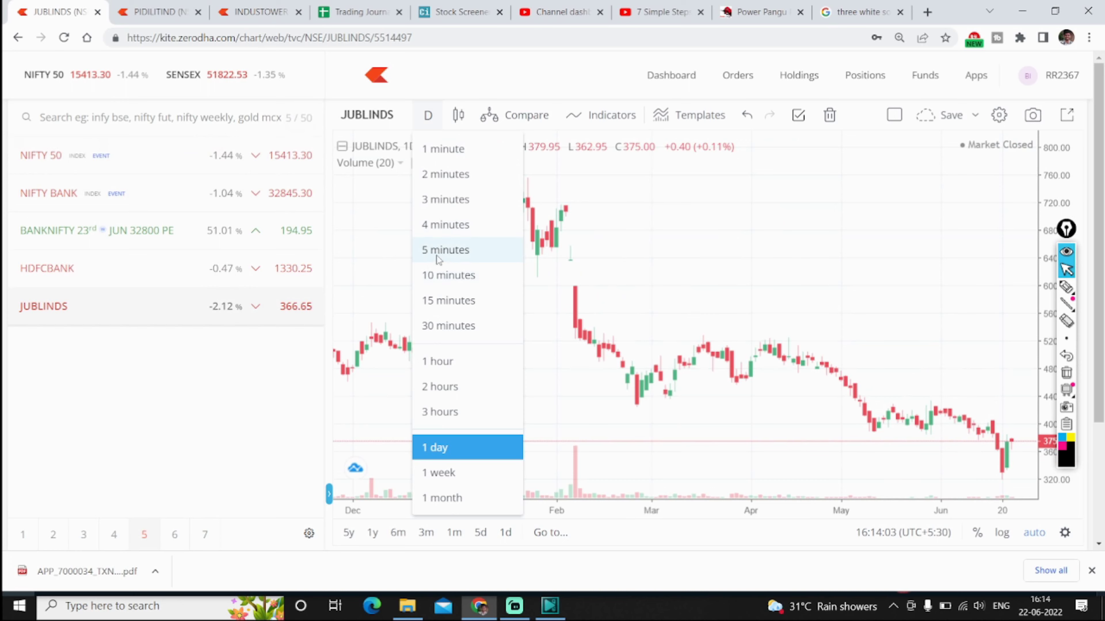
left_click(433, 254)
scroll(839, 365, "up", 5)
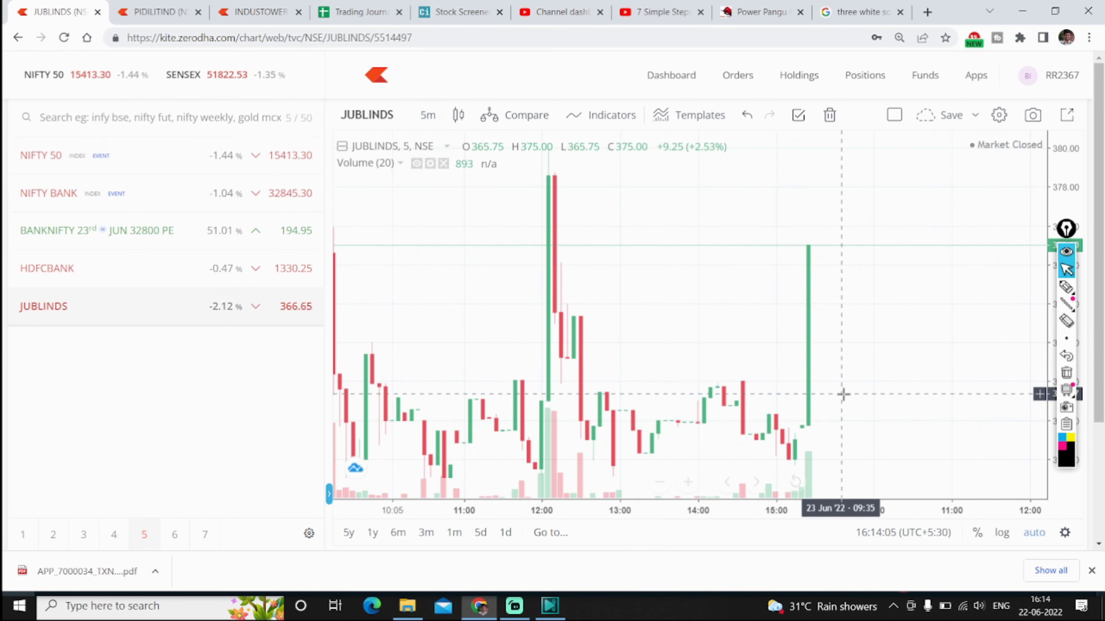
Circle the small candles after 15:00 with the pen, tick the tall green candle, trace back to 12:00 and mark its top.
left_click(1065, 288)
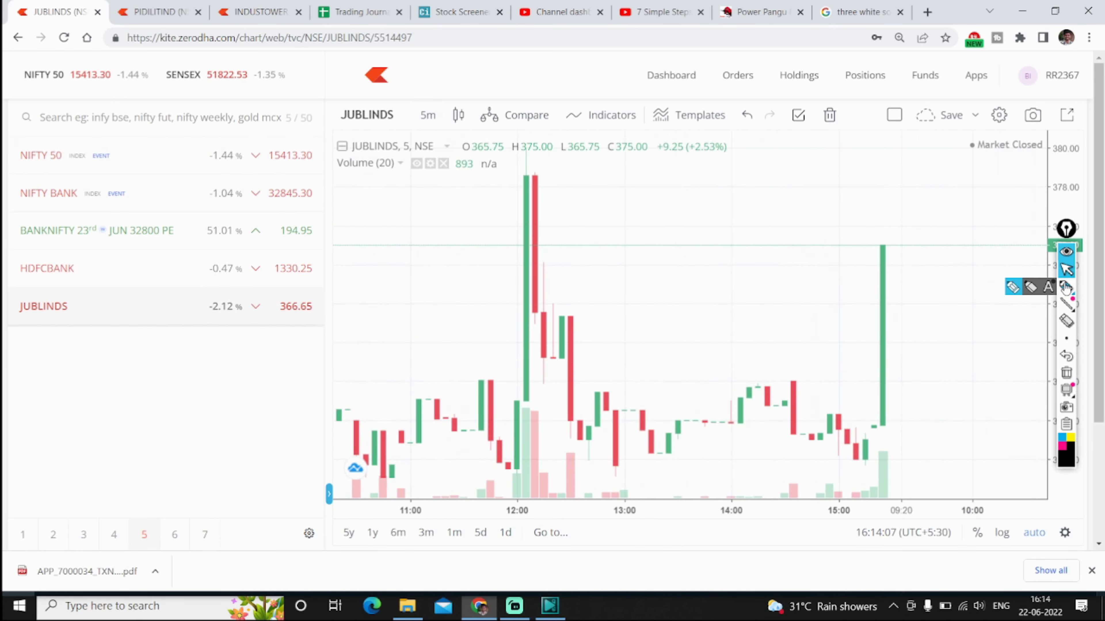
mouse_move(874, 455)
left_mouse_down()
mouse_move(858, 445)
mouse_move(871, 448)
mouse_move(922, 394)
left_mouse_up()
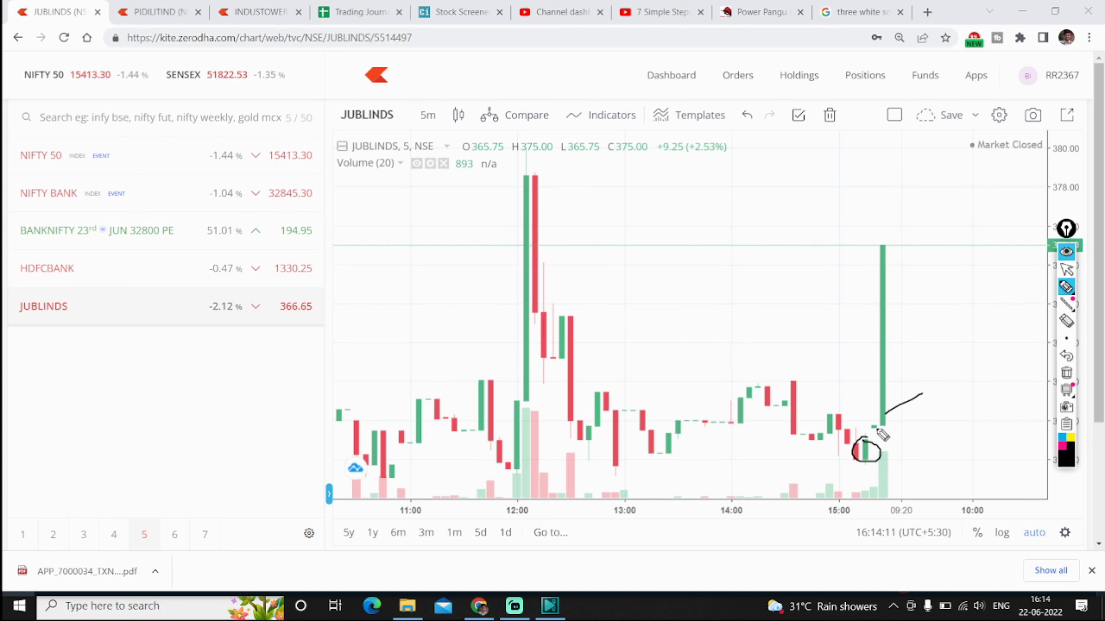
mouse_move(856, 470)
left_mouse_down()
mouse_move(735, 407)
mouse_move(522, 409)
left_mouse_up()
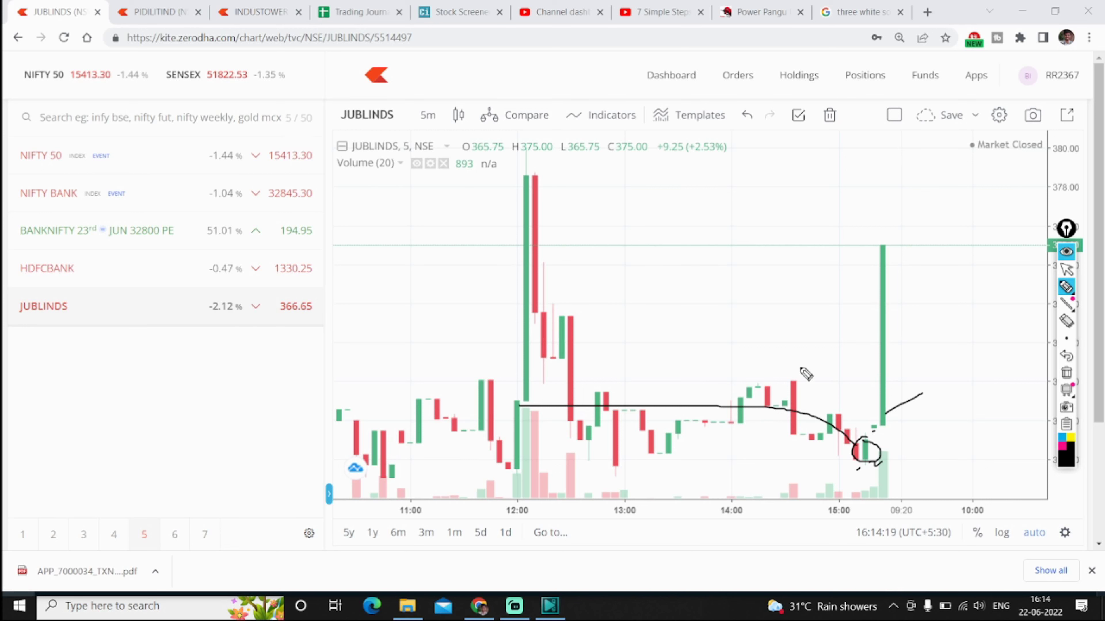
left_click_drag(871, 236, 873, 252)
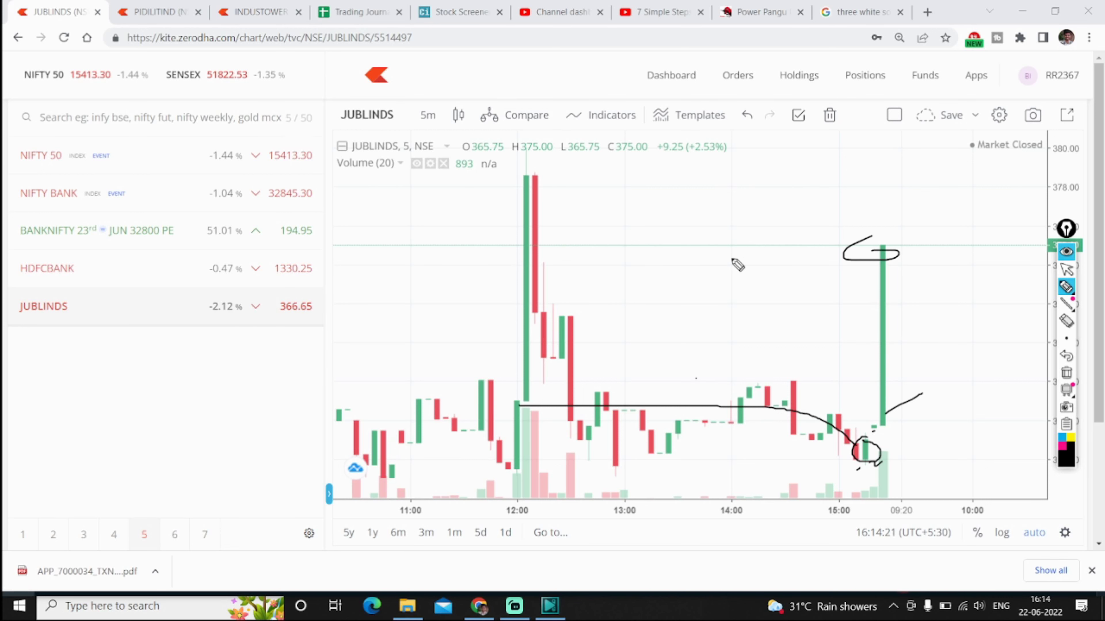
Draw two horizontal pen lines at the low before the last green candle and a double-headed vertical arrow along its rise.
key("ctrl+shift+1")
scroll(870, 360, "down", 5)
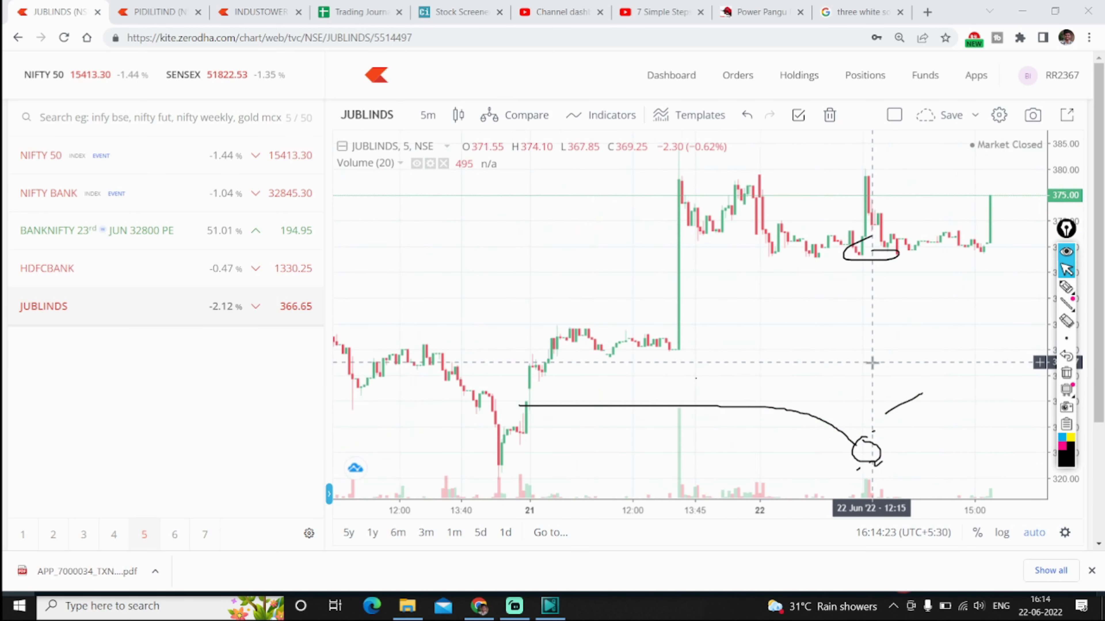
scroll(872, 362, "up", 3)
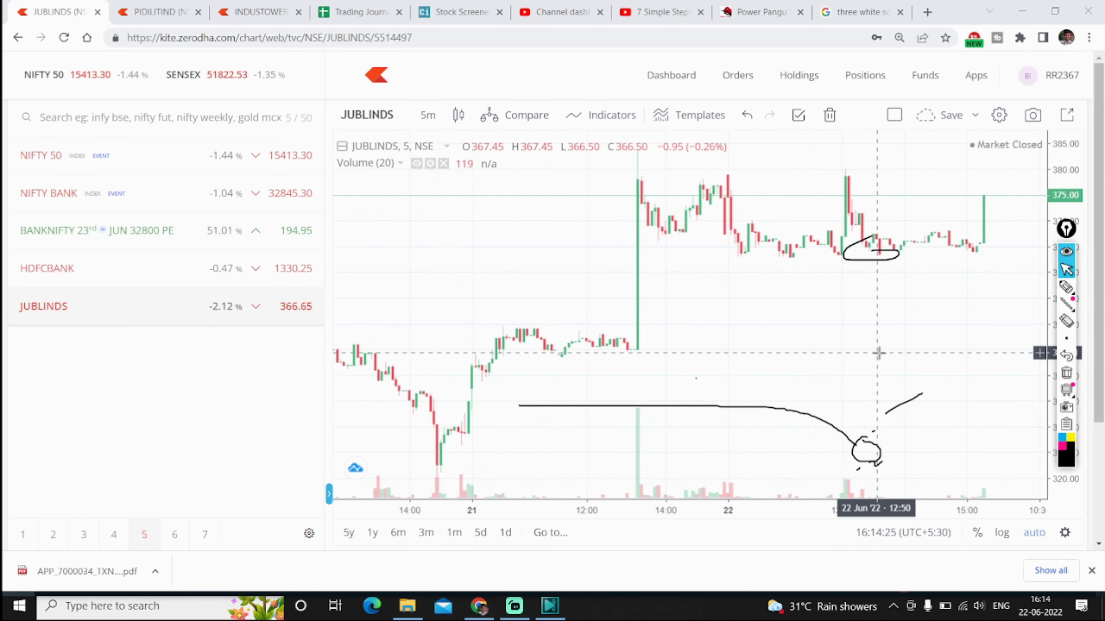
scroll(878, 352, "up", 3)
key("ctrl+shift+2")
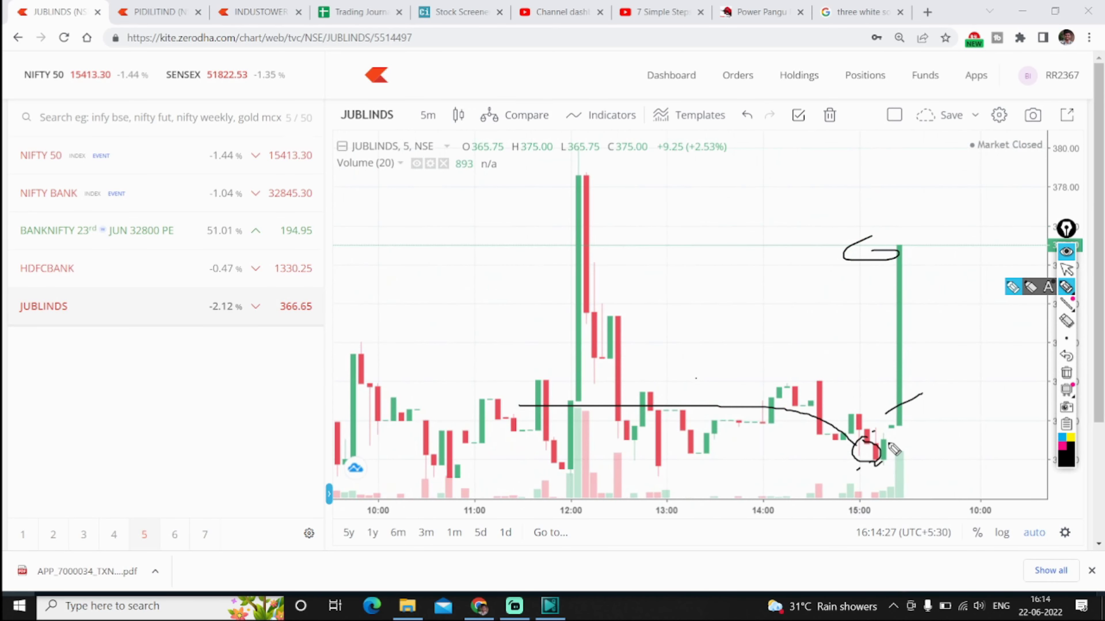
left_click_drag(885, 456, 997, 452)
left_click_drag(938, 254, 963, 473)
mouse_move(920, 306)
left_mouse_down()
mouse_move(940, 278)
mouse_move(964, 313)
left_mouse_up()
left_click_drag(922, 438, 991, 418)
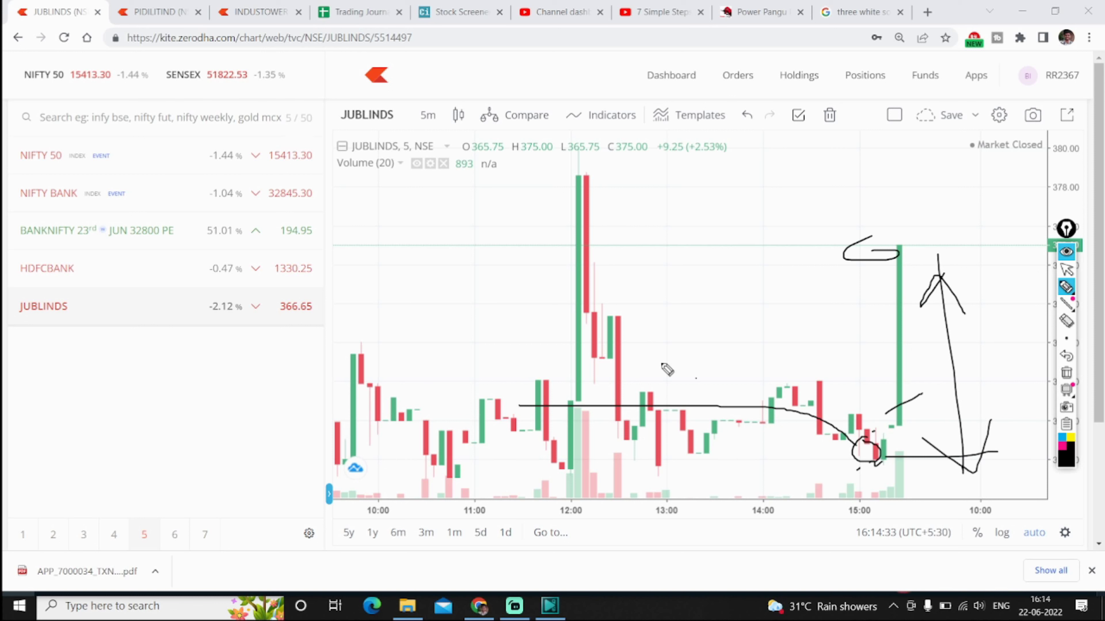
left_click_drag(876, 465, 1003, 463)
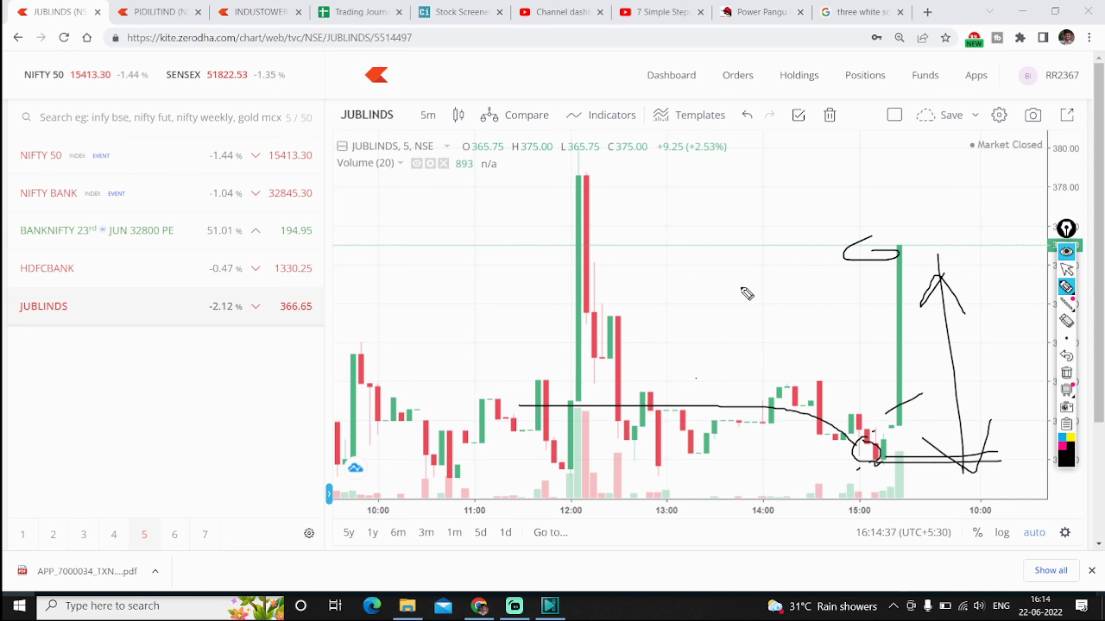
Add a few short pen strokes at different heights in the middle of the JUBLINDS chart, and clear all pen drawings.
mouse_move(732, 263)
left_mouse_down()
mouse_move(754, 289)
mouse_move(734, 292)
left_mouse_up()
left_click_drag(733, 263, 747, 261)
mouse_move(712, 349)
left_mouse_down()
mouse_move(727, 361)
mouse_move(720, 374)
left_mouse_up()
left_click_drag(740, 464, 797, 462)
left_click(1066, 373)
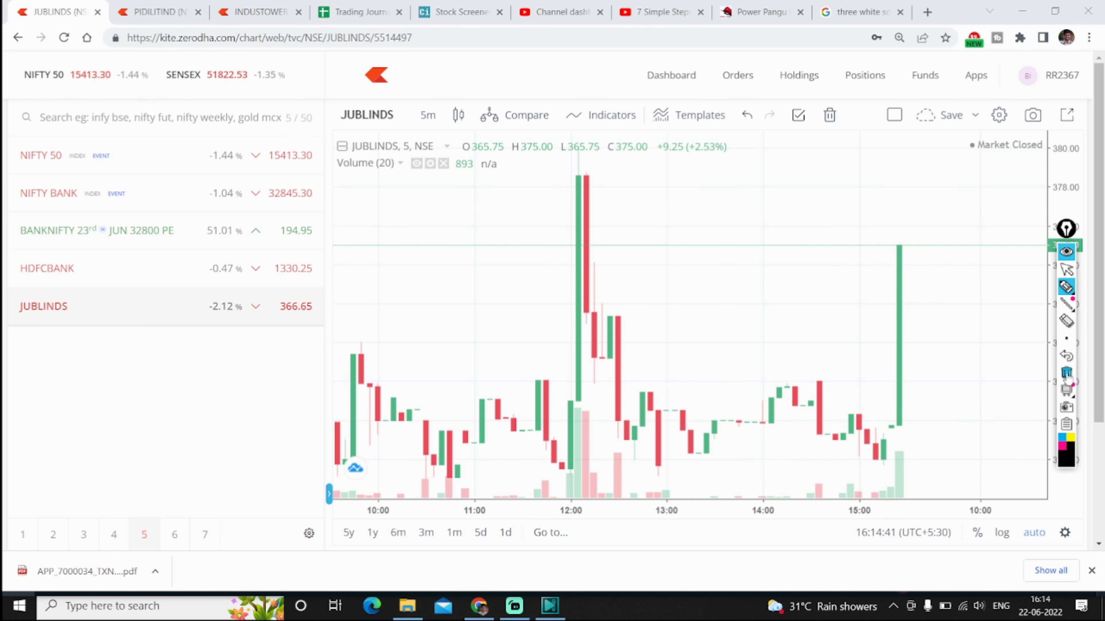
scroll(747, 358, "down", 2)
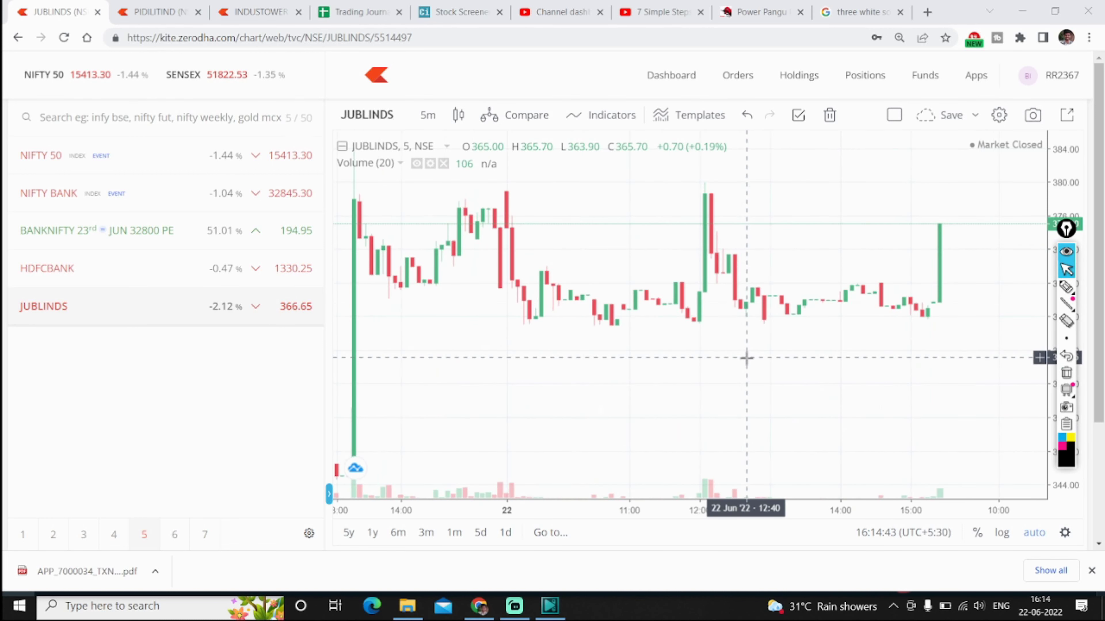
scroll(746, 357, "down", 2)
Switch to the Chartink screener and open the save form for the five-filter scan.
left_click(459, 12)
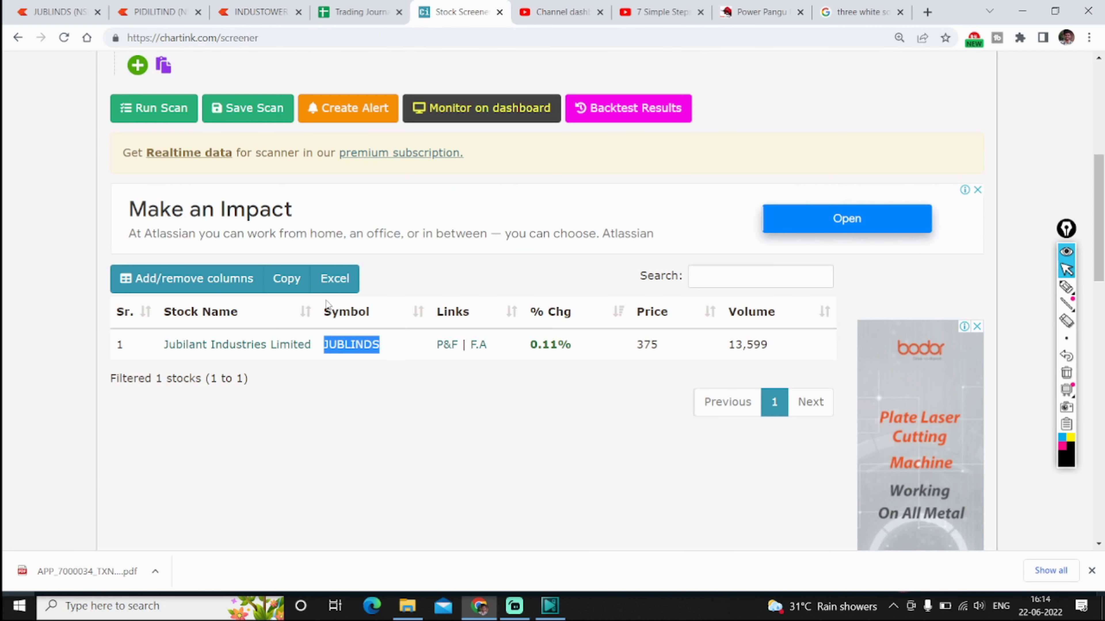
scroll(405, 379, "up", 5)
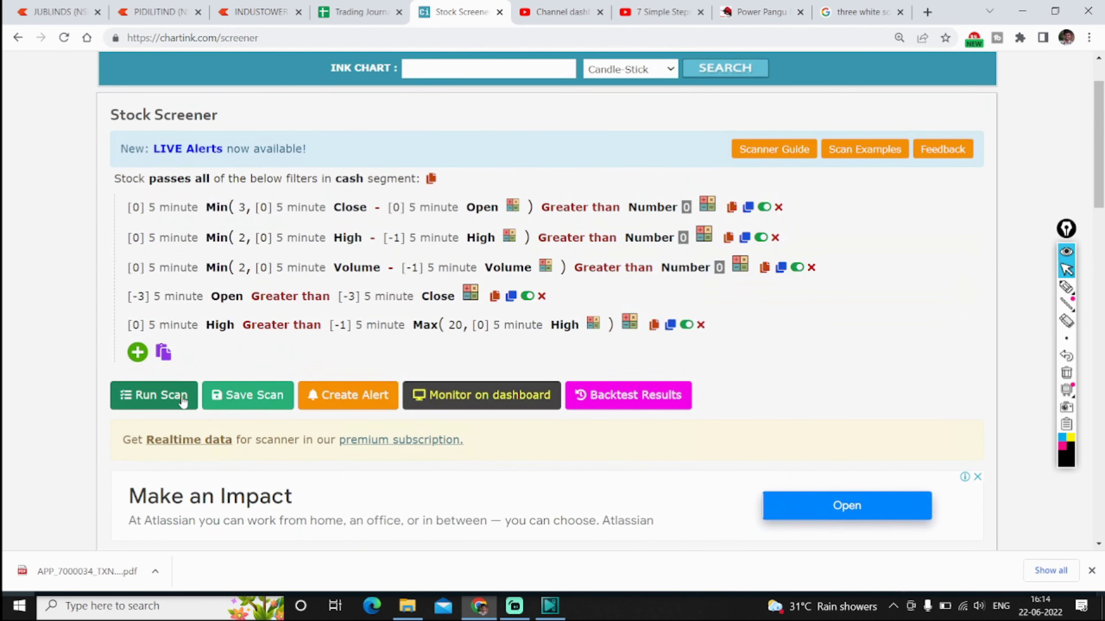
left_click(235, 396)
left_click(210, 110)
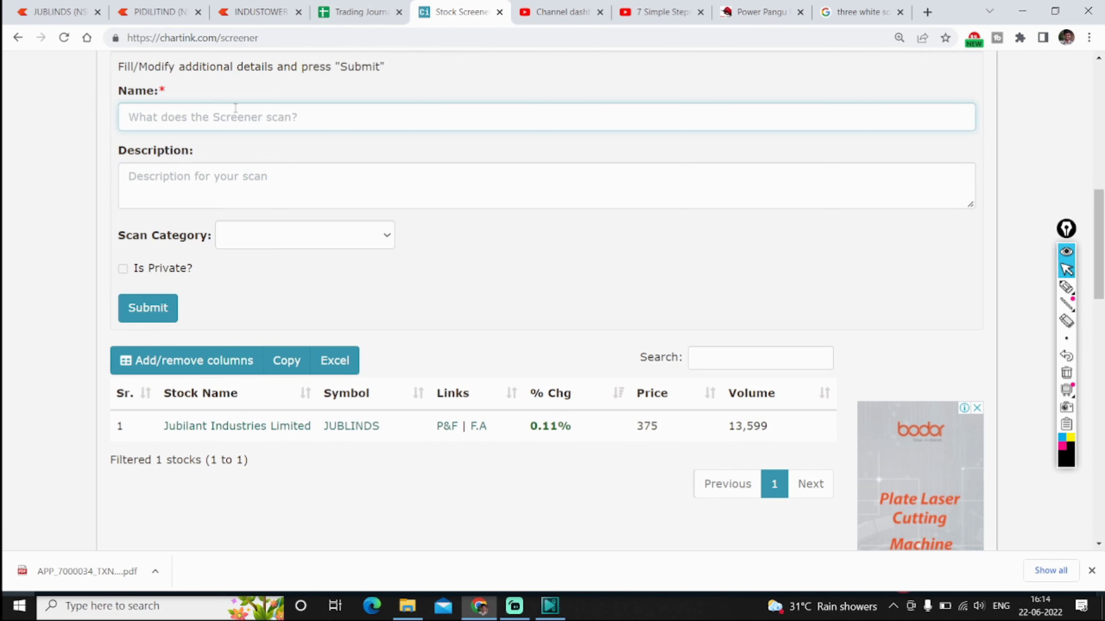
Name the scan "3 White soldier invest function" and submit it.
type("3")
key("BackSpace")
type("3")
key("Caps_Lock")
type("W")
key("Caps_Lock")
type("hite")
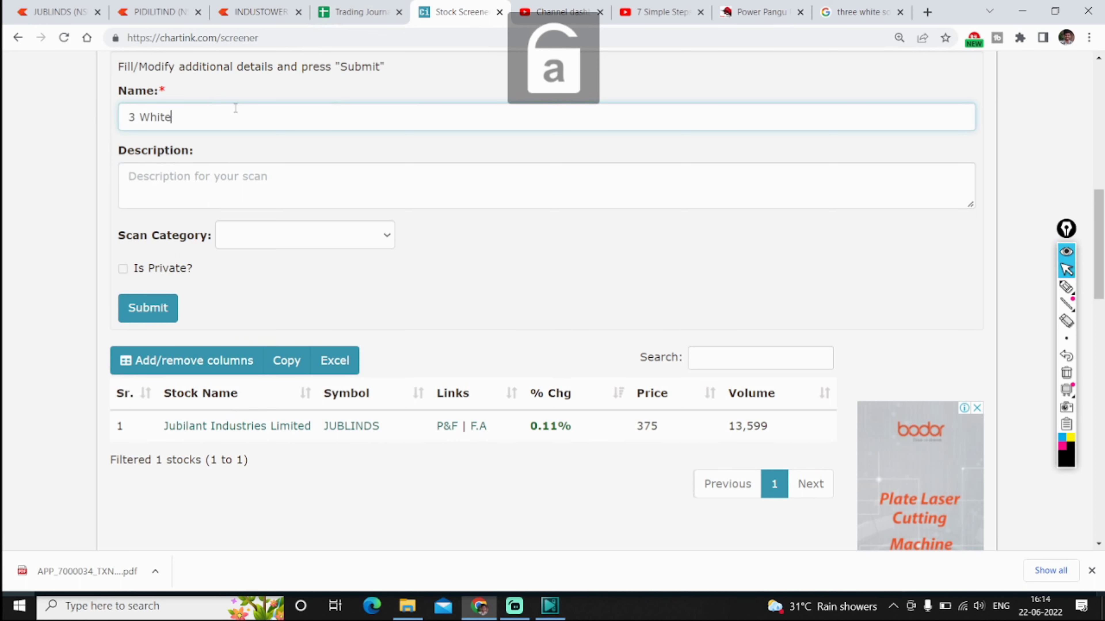
type(" soldier invest function")
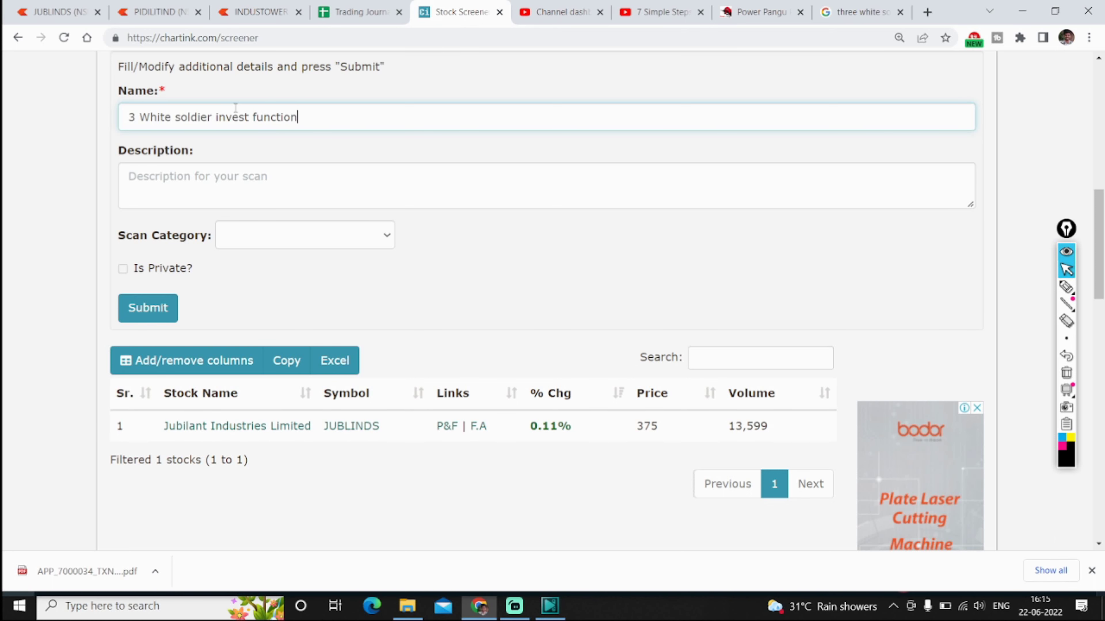
left_click(152, 304)
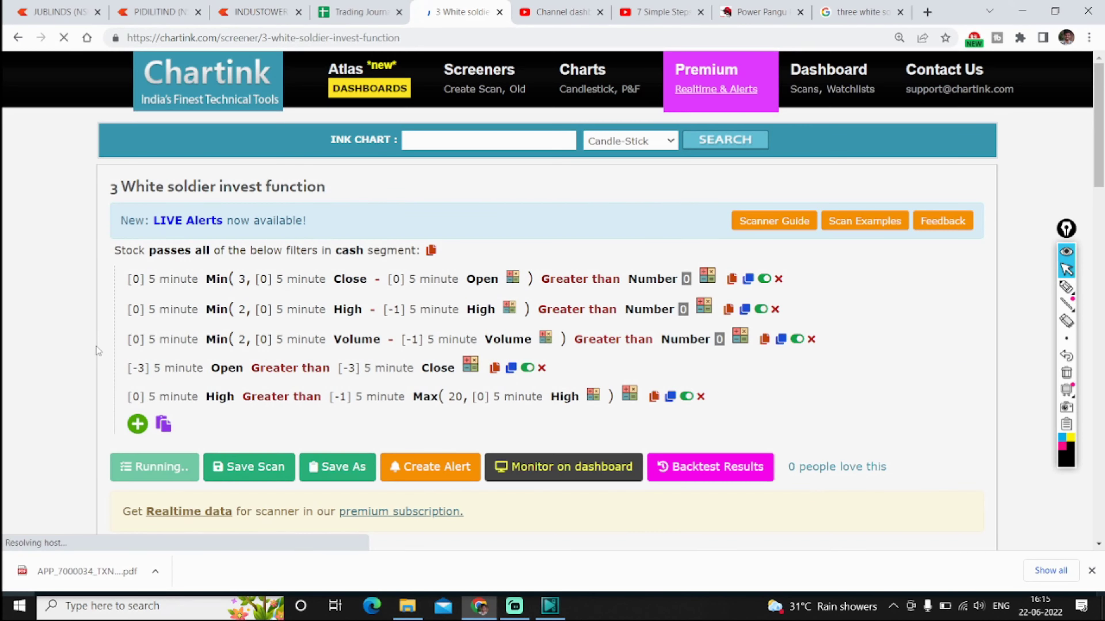
Change the first filter (Close minus Open) to 15 minute candles and mark it with a short pen stroke.
left_click(170, 282)
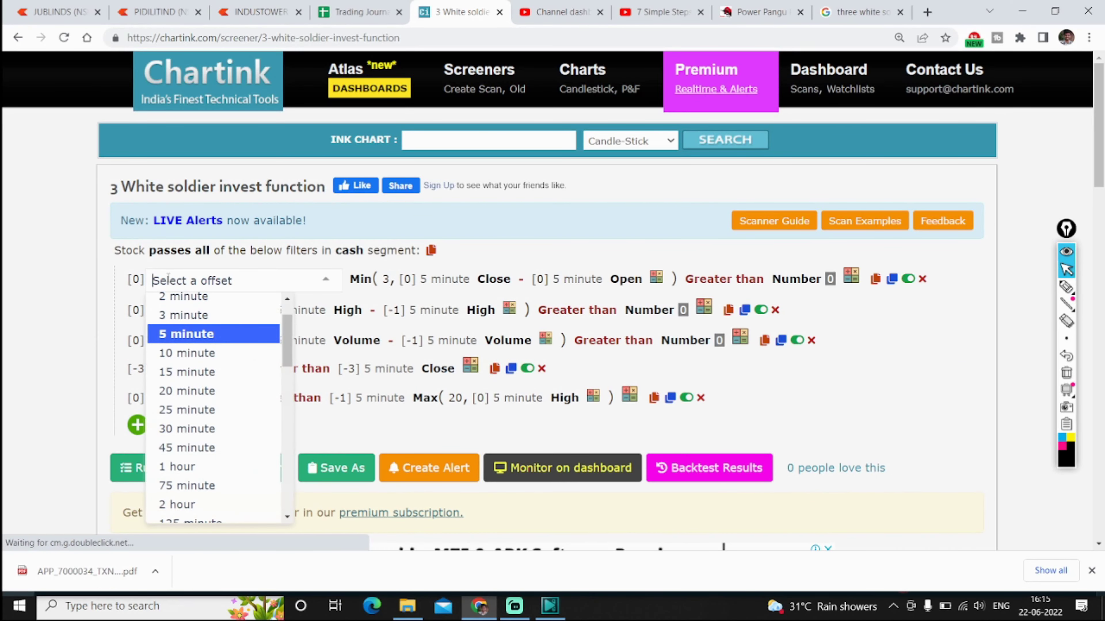
key("Down")
key("Down")
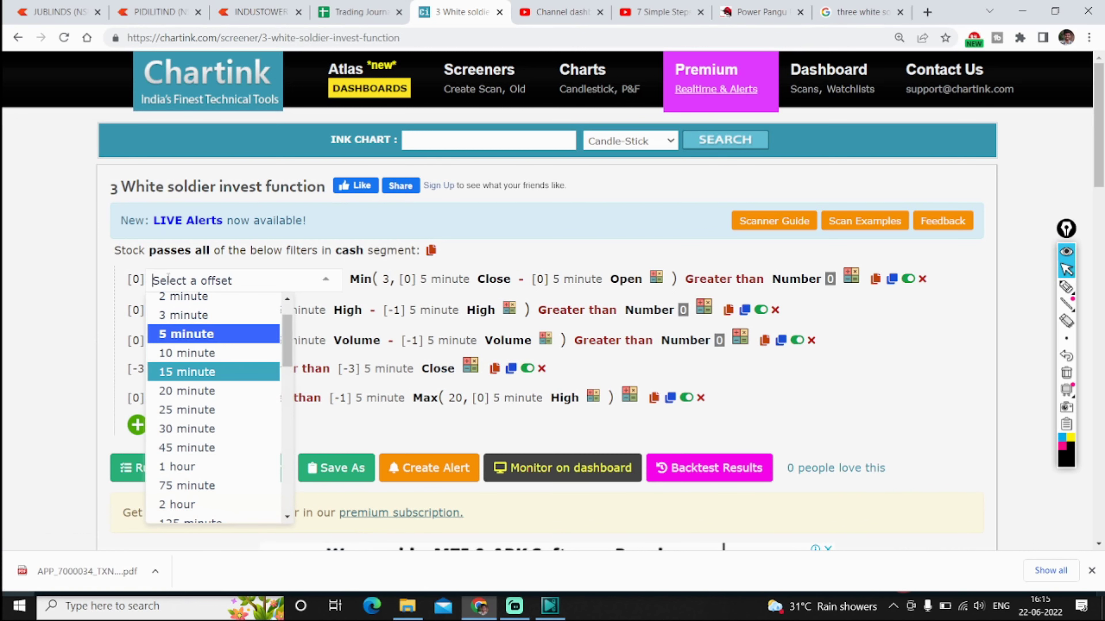
key("Return")
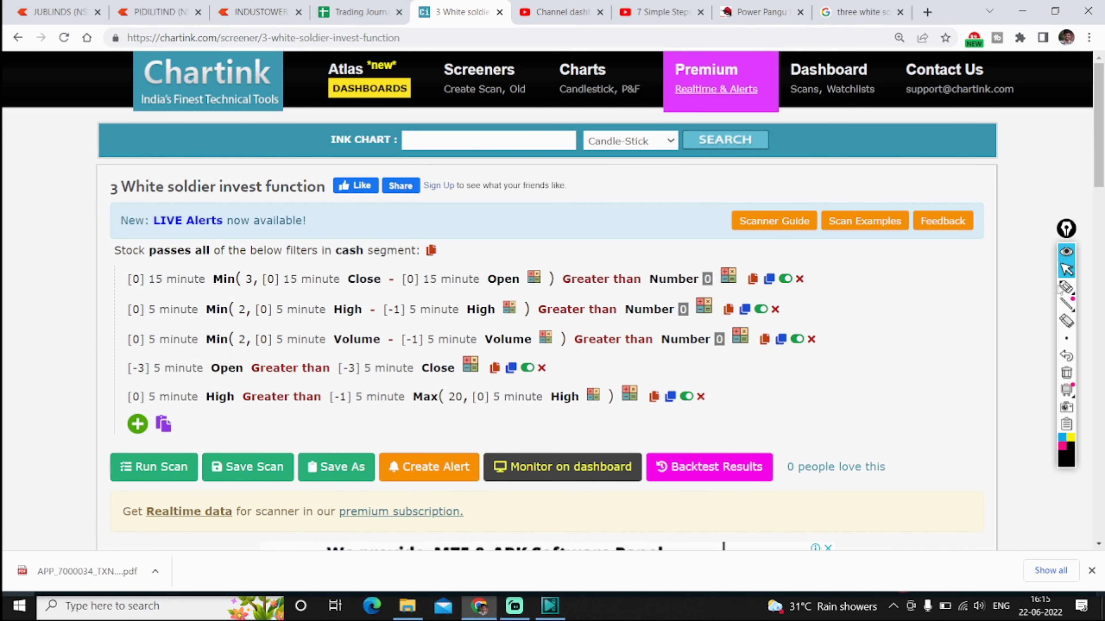
left_click(1064, 287)
left_click_drag(457, 271, 512, 242)
key("Escape")
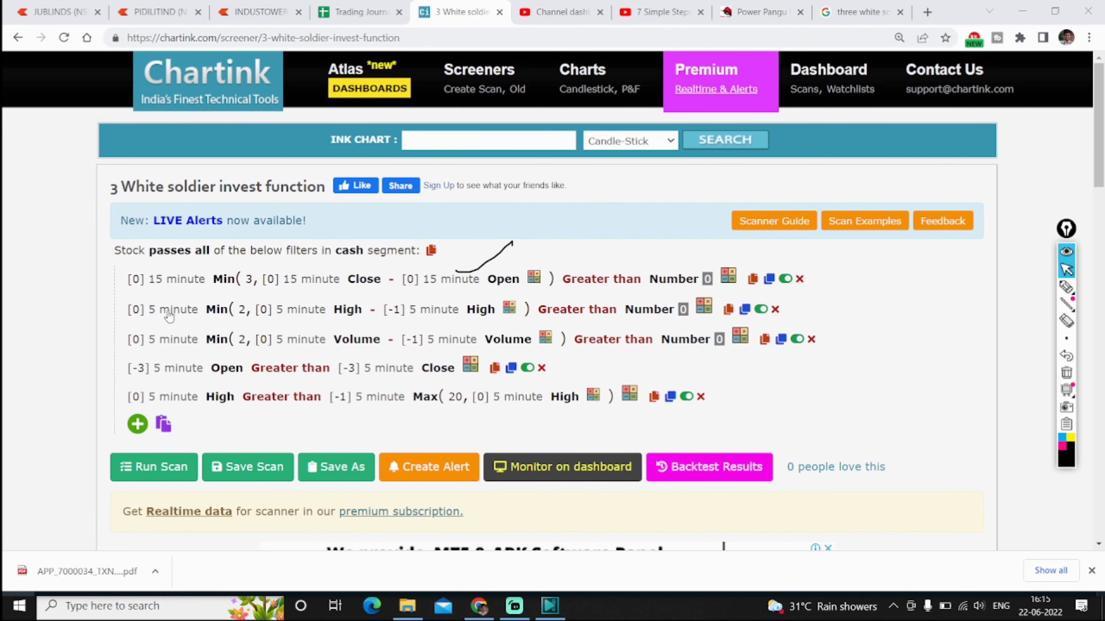
Change the second filter (High) and the third filter (Volume) to 15 minute candles.
left_click(169, 309)
key("Down")
key("Down")
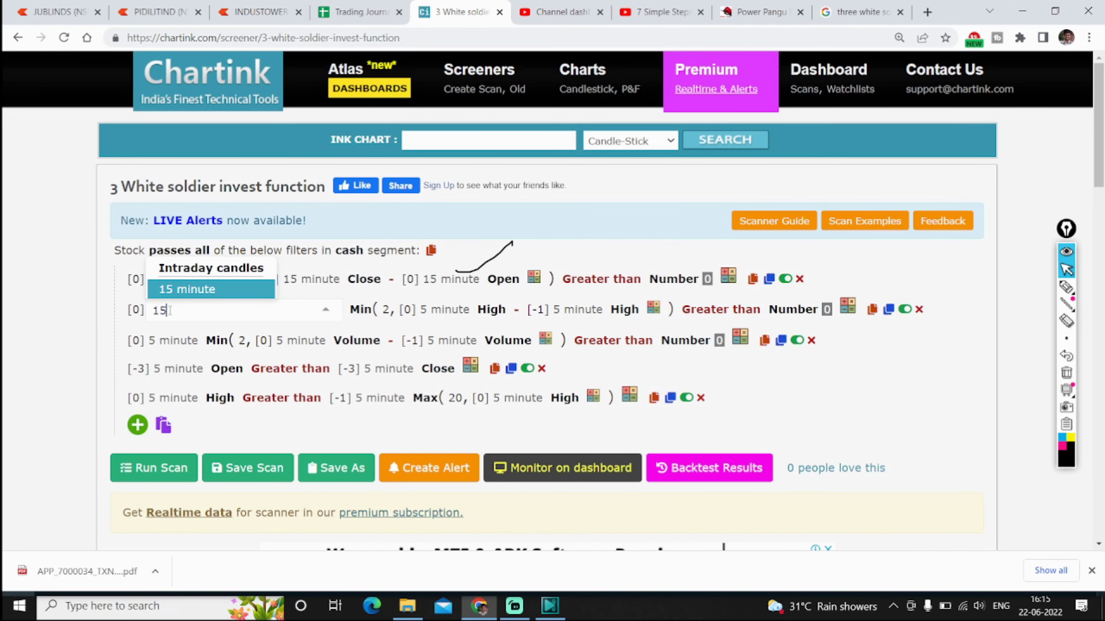
key("Return")
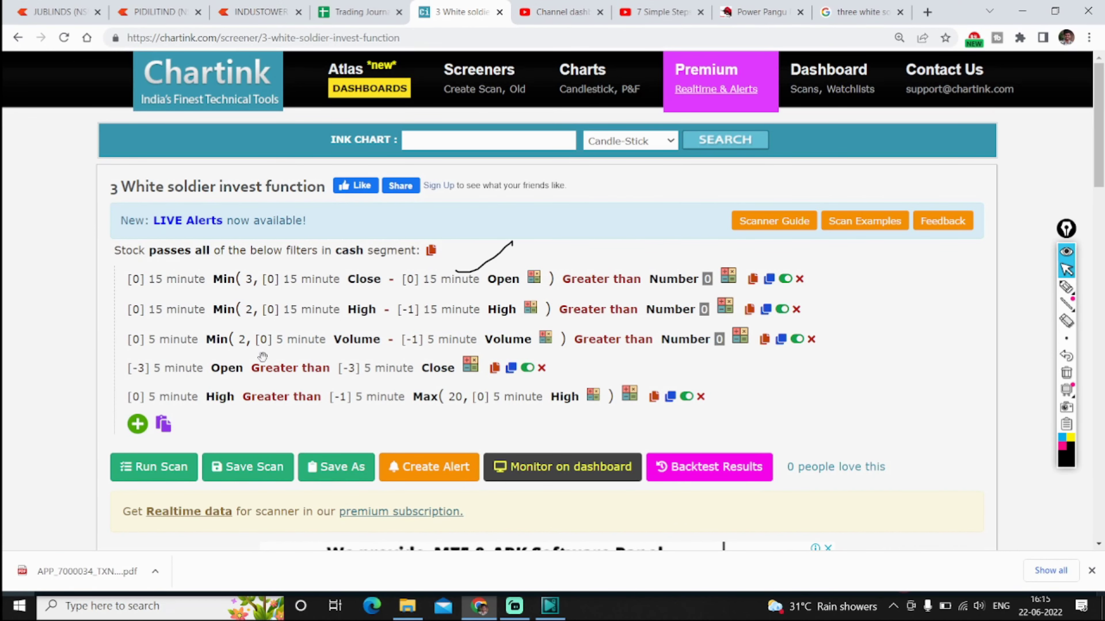
left_click(178, 339)
type("15")
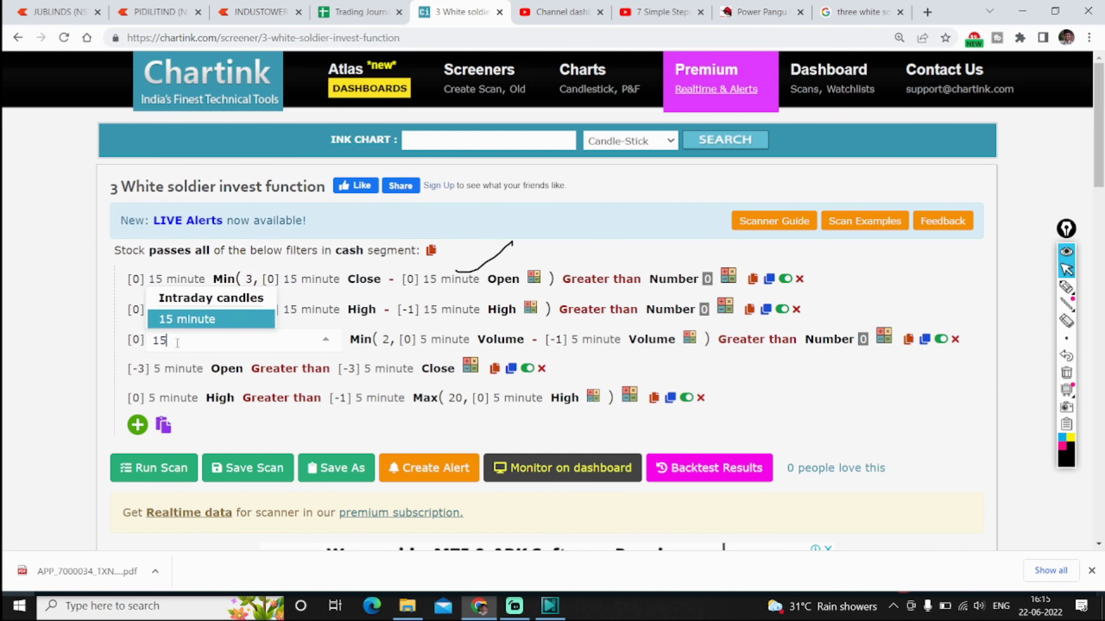
left_click(266, 322)
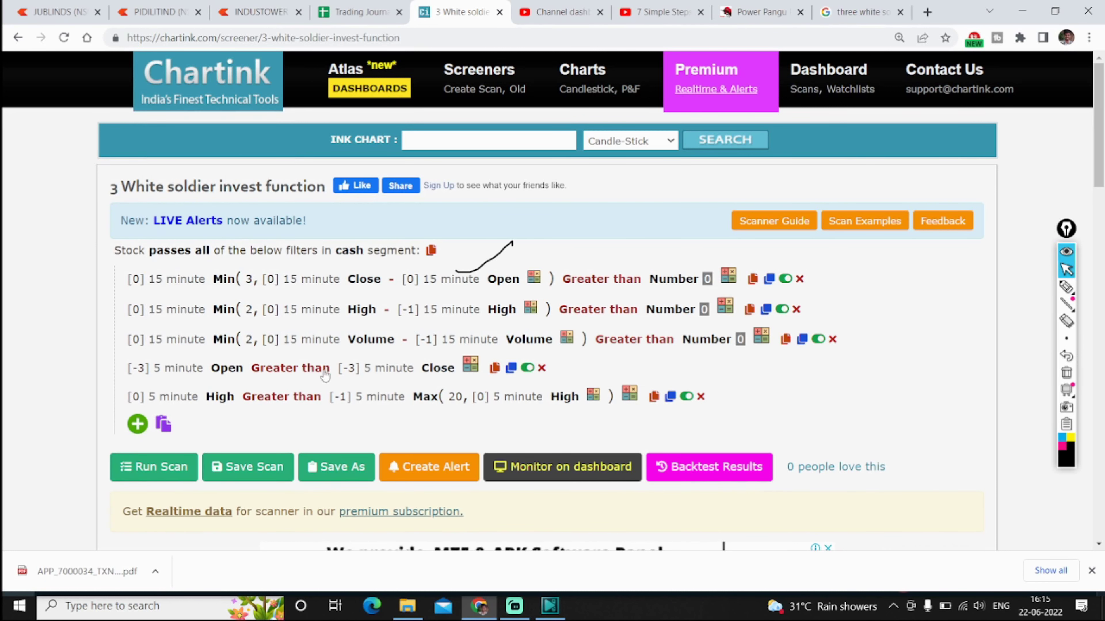
Change all candle offsets in the fourth filter (Open versus Close) and the fifth filter (High versus Max 20) to 15 minute.
left_click(184, 369)
left_click(187, 162)
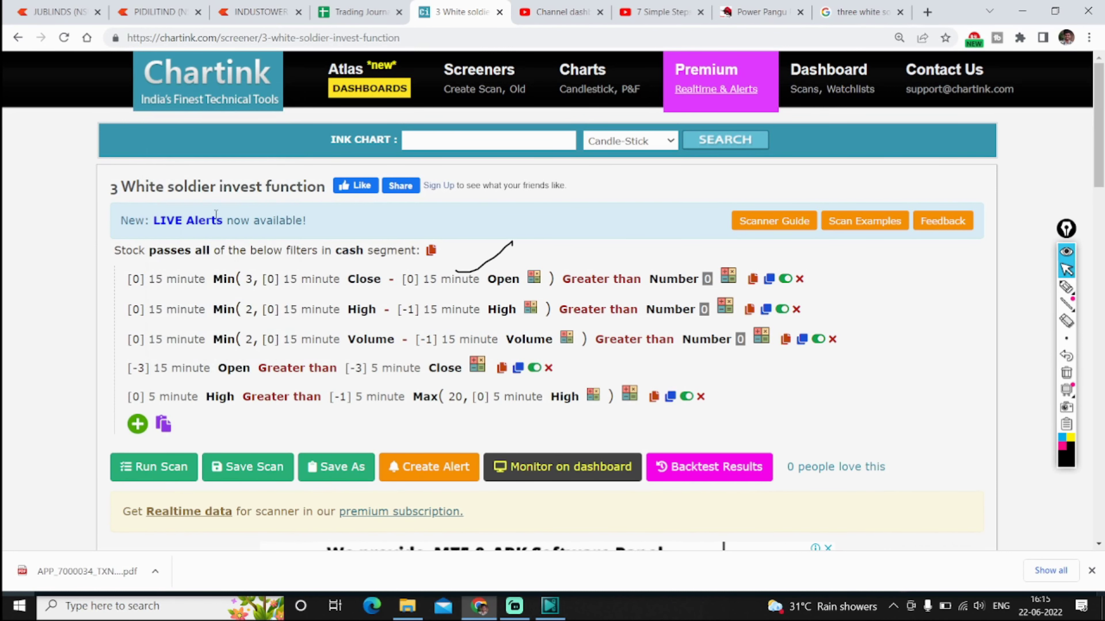
left_click(358, 381)
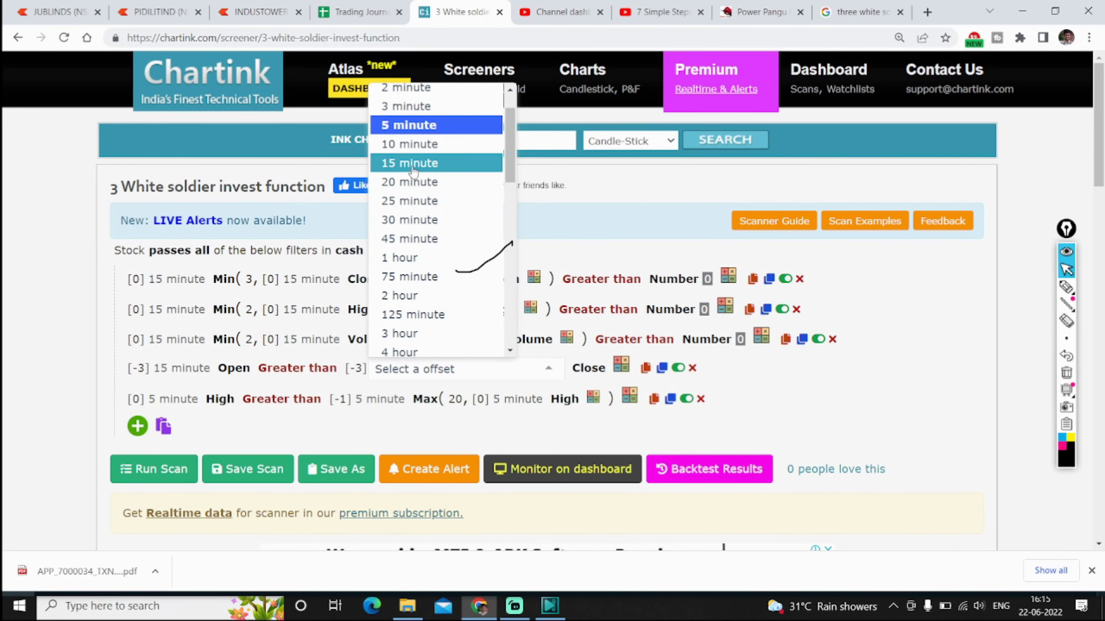
left_click(413, 161)
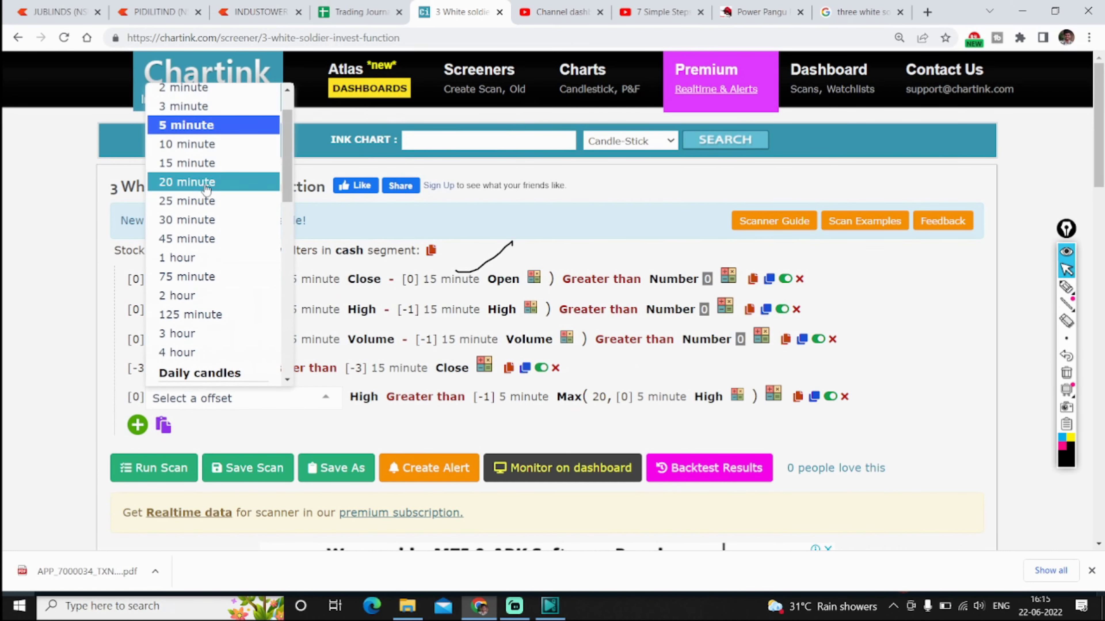
left_click(204, 164)
left_click(399, 401)
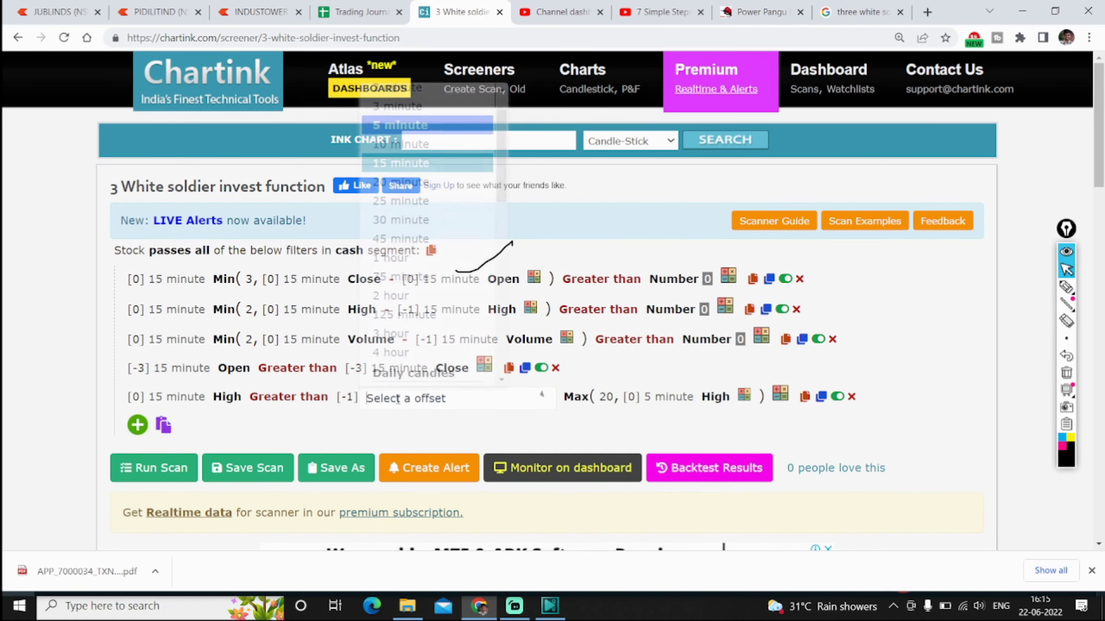
left_click(413, 161)
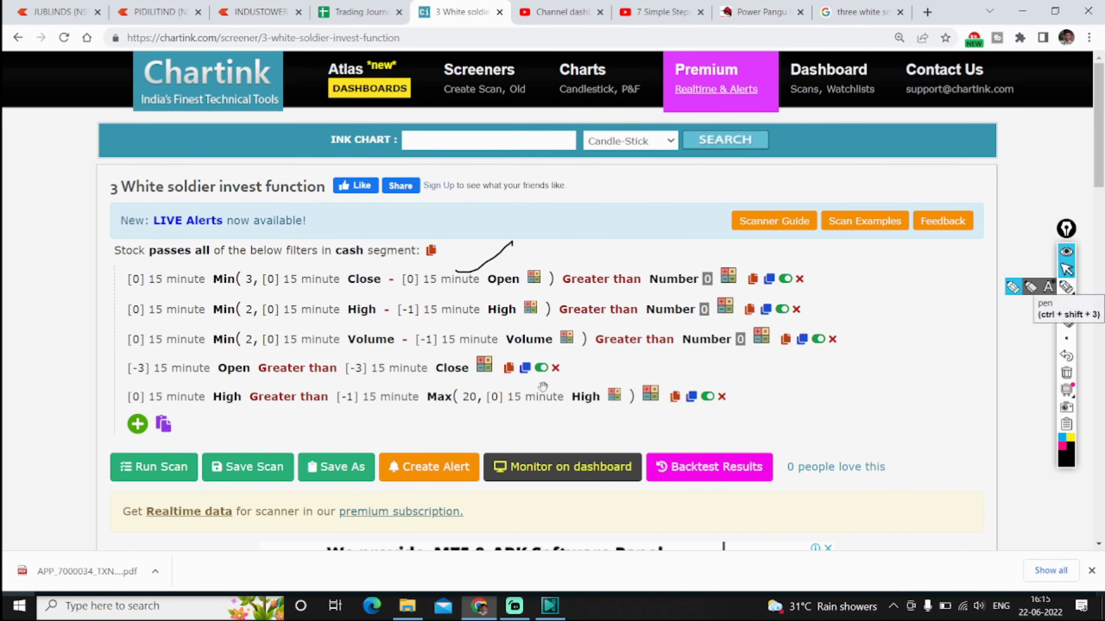
Run the 15-minute scan and look through the list of matching stocks.
left_click(166, 480)
scroll(174, 474, "down", 5)
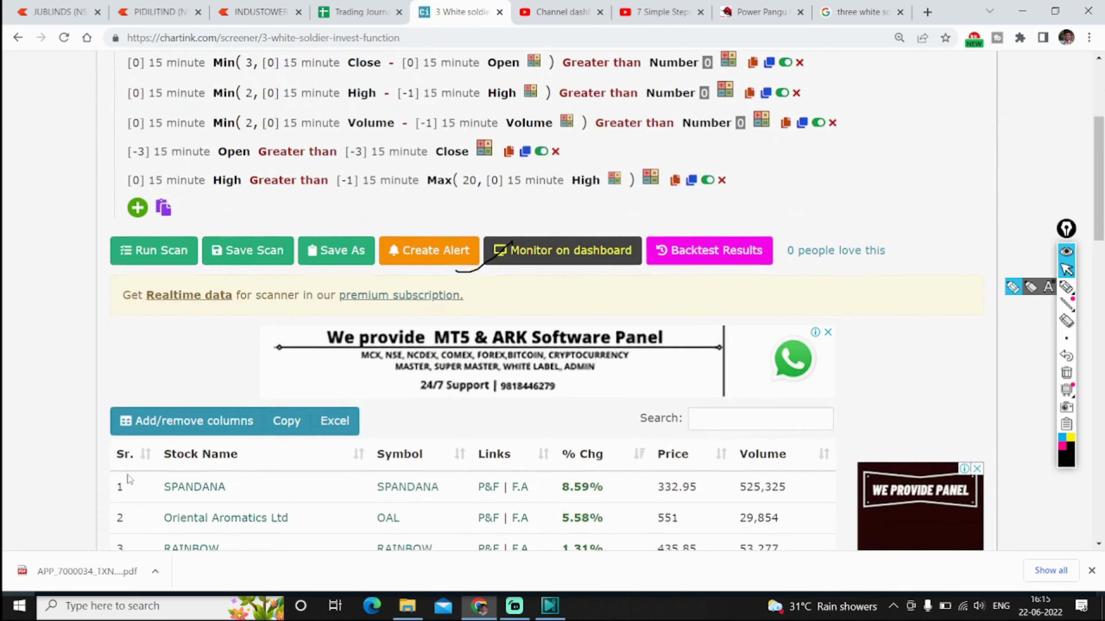
scroll(181, 472, "down", 6)
scroll(180, 473, "up", 10)
left_click(174, 398)
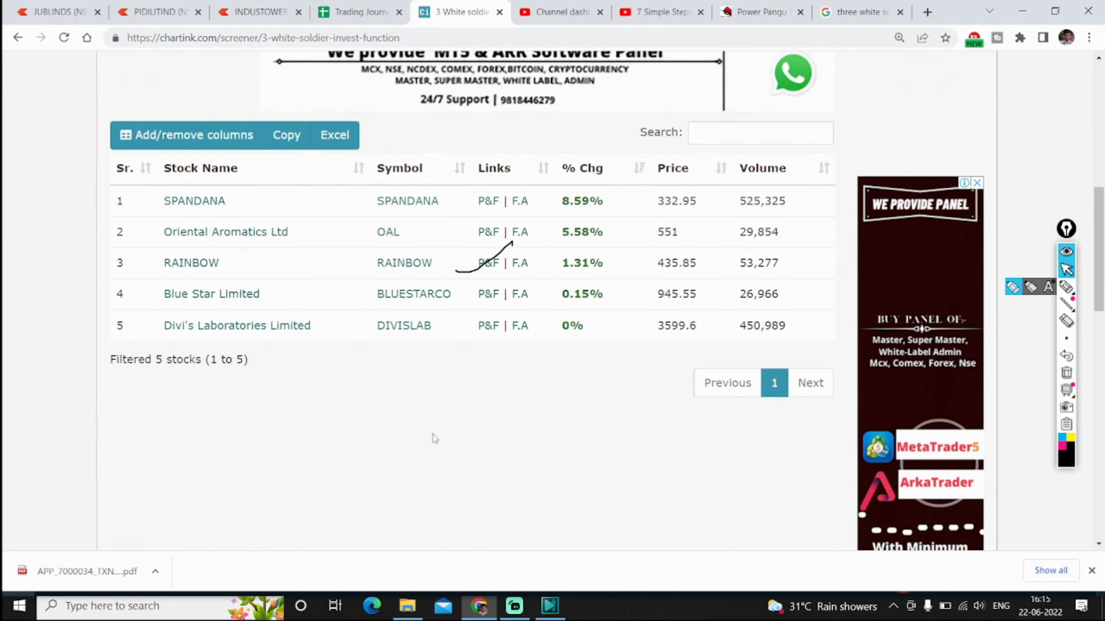
Copy the DIVISLAB symbol from the scan results and add the stock to the Kite watchlist.
double_click(762, 325)
left_click_drag(447, 326, 360, 329)
key("ctrl+c")
left_click(87, 8)
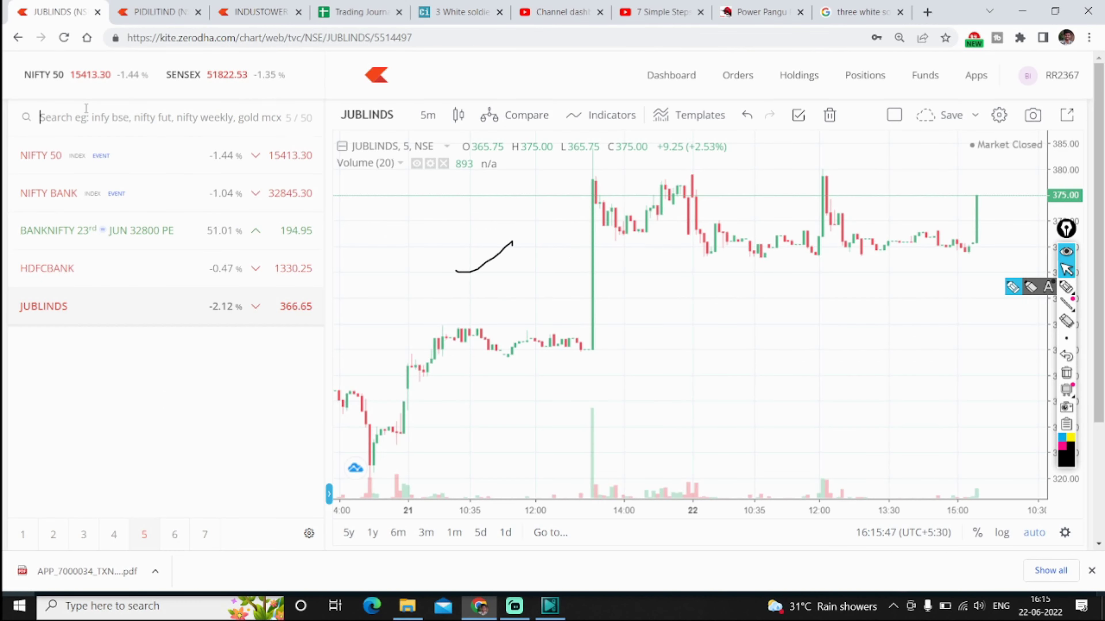
key("ctrl+v")
left_click(289, 146)
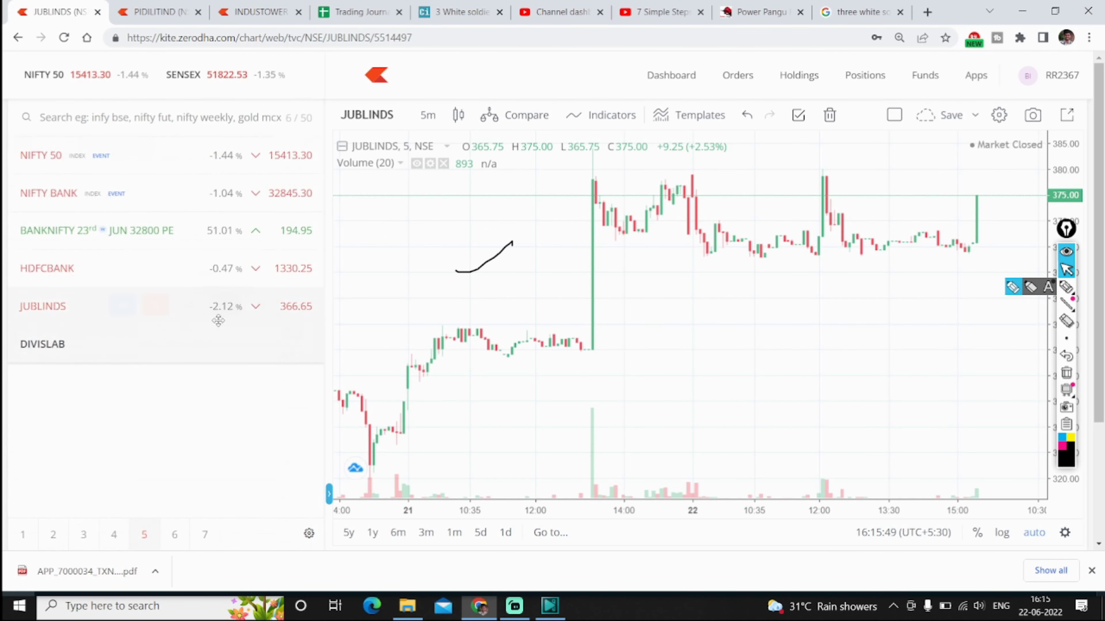
Try to load the DIVISLAB chart at a 15-minute interval, reloading the page.
left_click(225, 344)
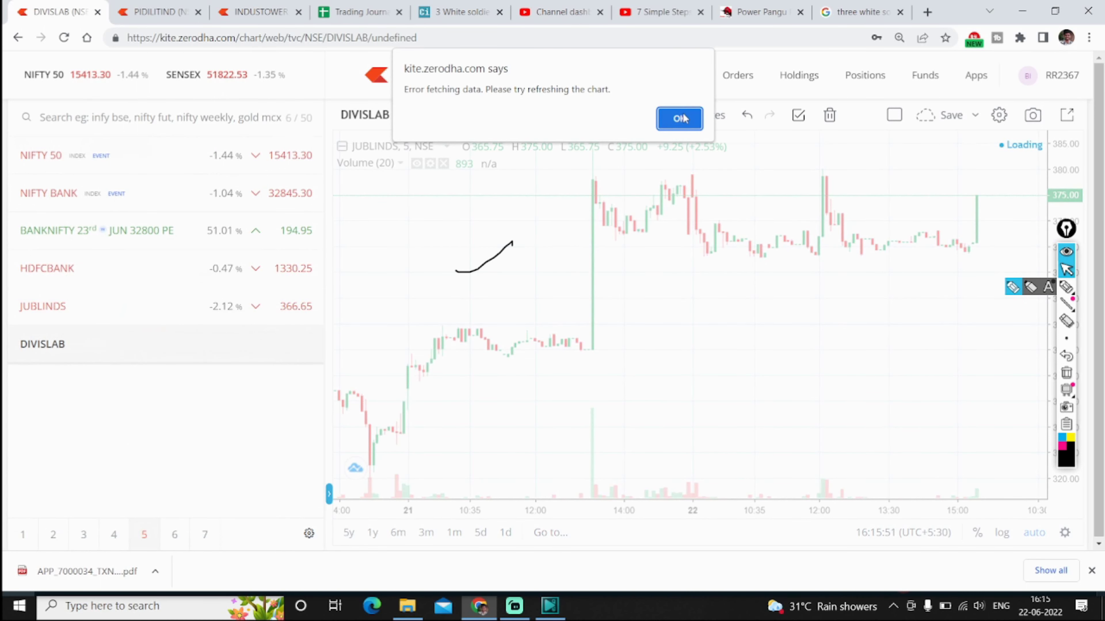
left_click(681, 118)
left_click(429, 116)
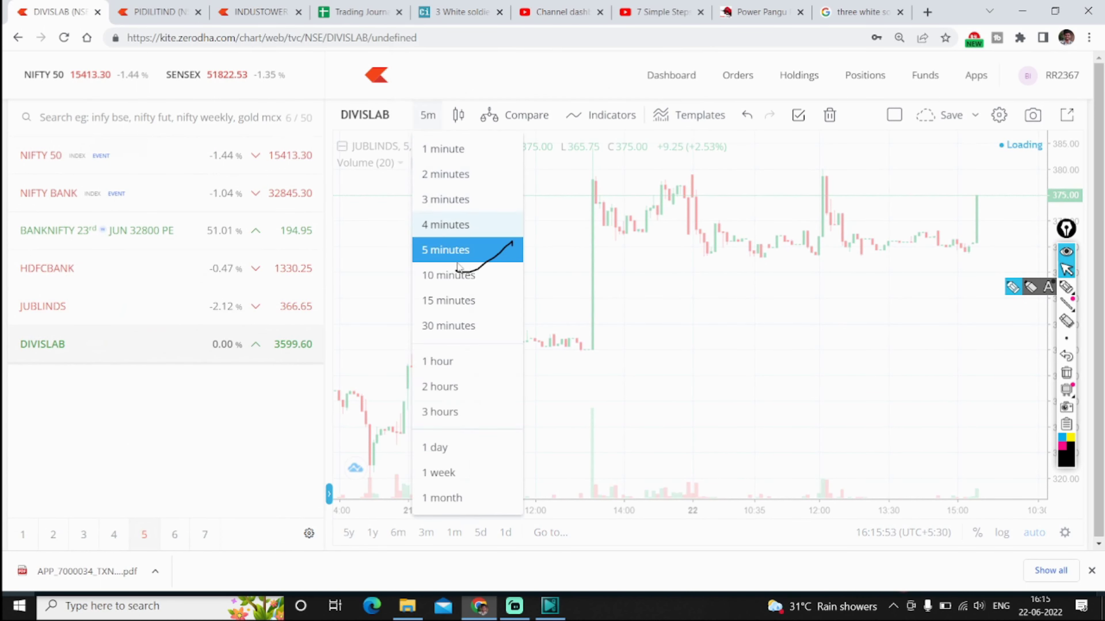
left_click(459, 296)
left_click(679, 118)
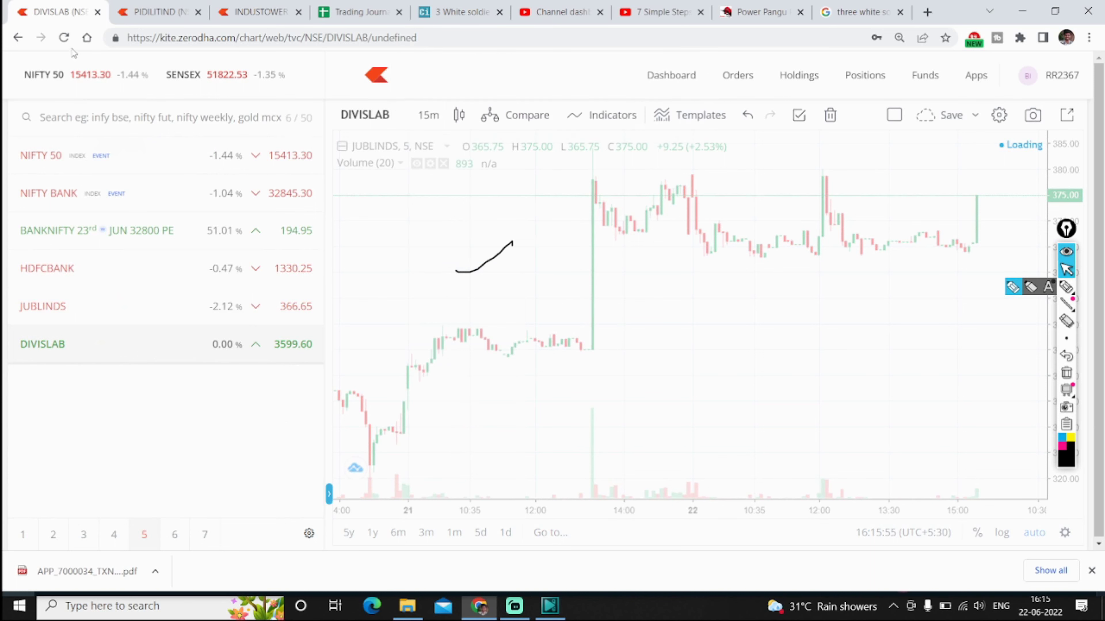
left_click(64, 37)
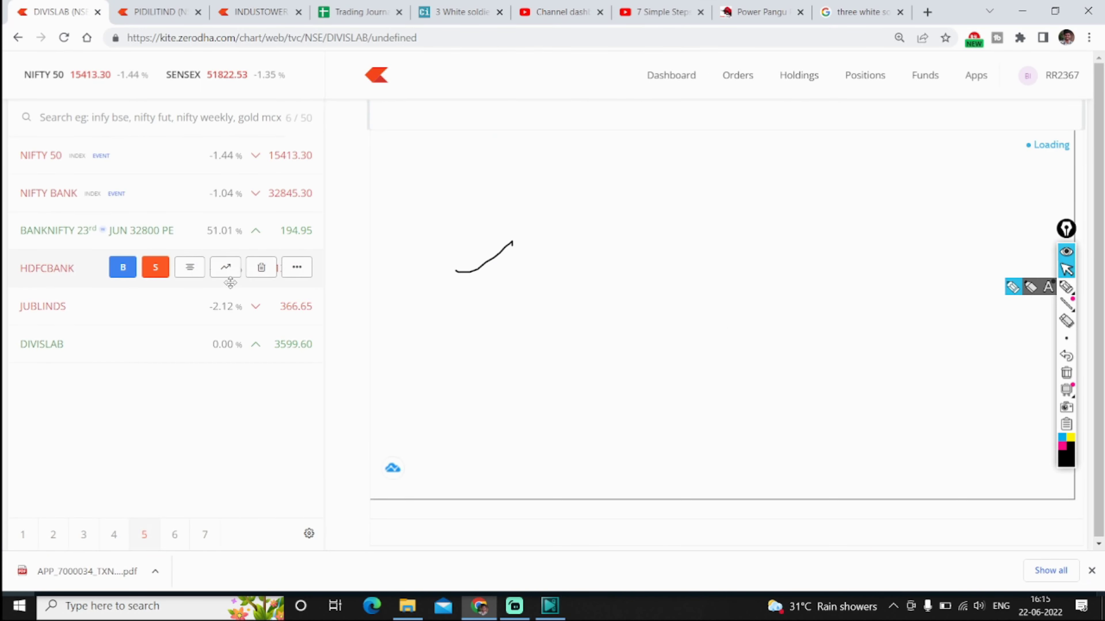
left_click(673, 124)
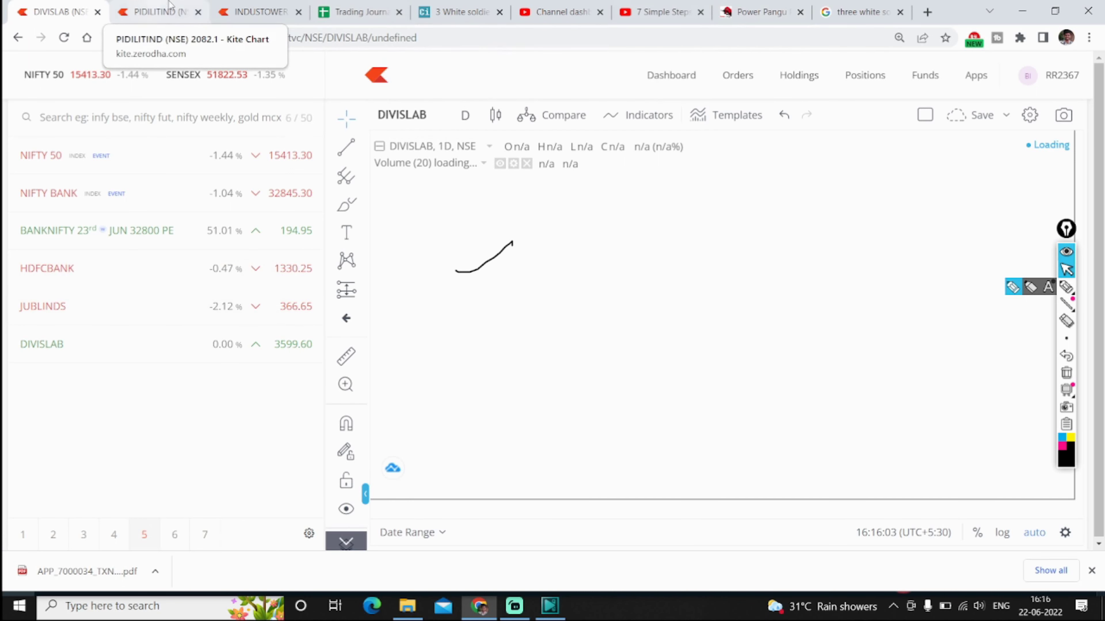
Copy the SPANDANA symbol from the Chartink results and add the NSE stock to the Kite watchlist.
left_click(461, 12)
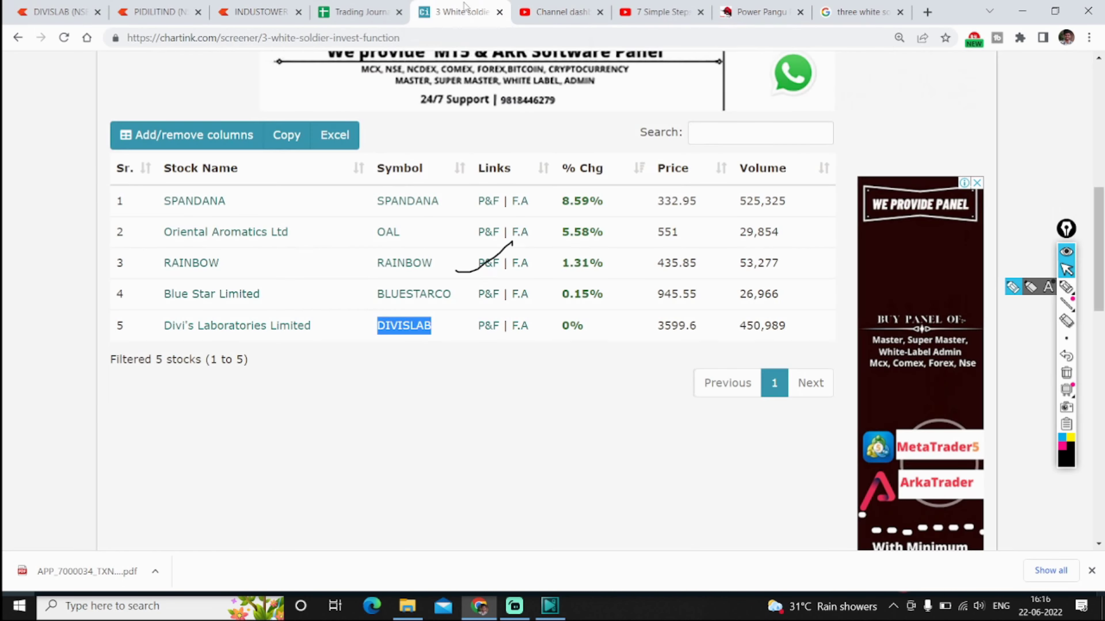
left_click_drag(464, 298, 376, 296)
left_click_drag(438, 202, 376, 200)
key("ctrl+c")
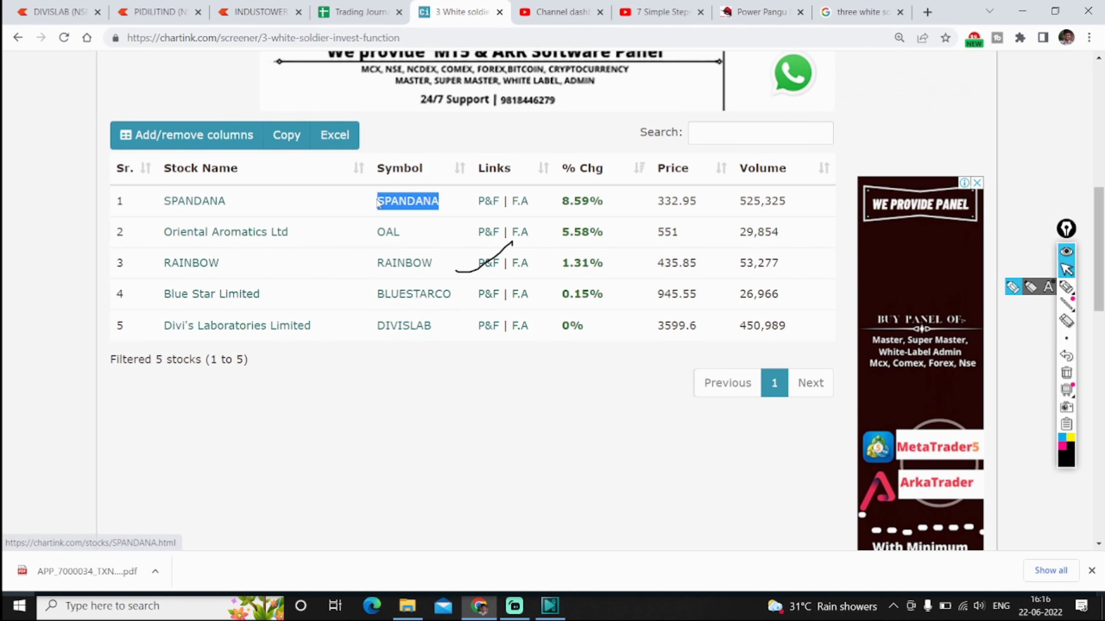
left_click(56, 12)
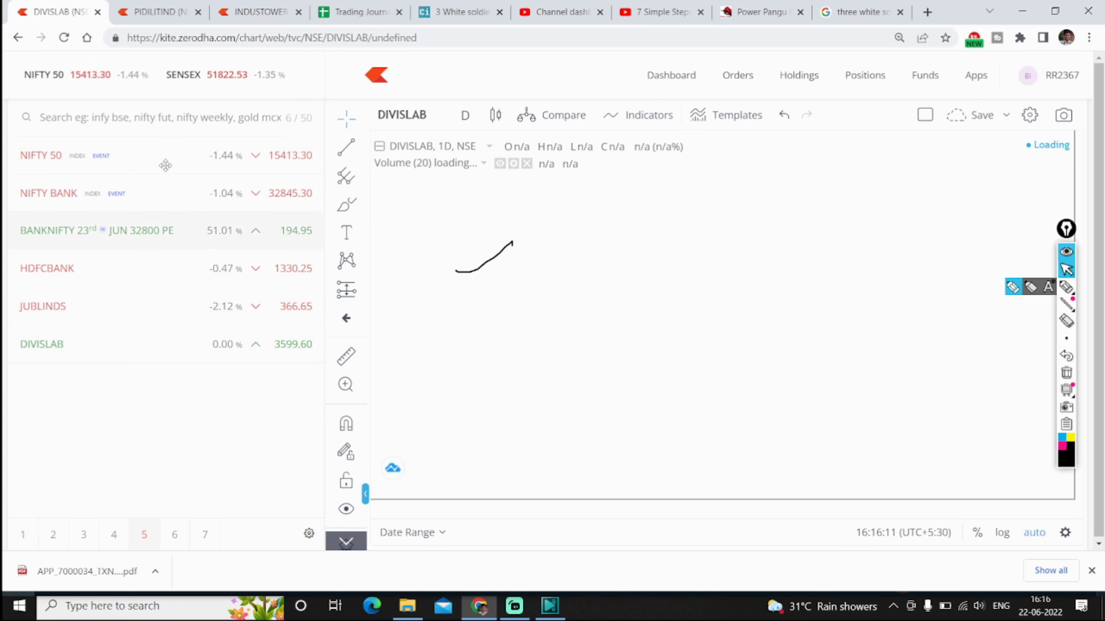
left_click(152, 117)
key("ctrl+v")
left_click(304, 146)
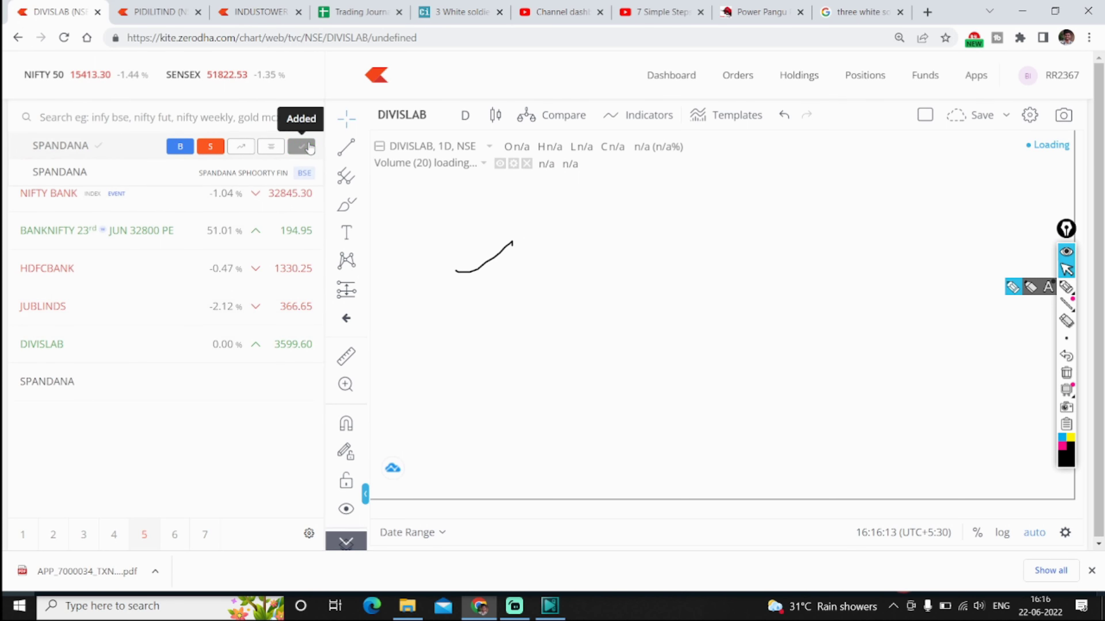
Open the SPANDANA chart from the watchlist and set the chart interval to 15 minutes.
left_click(224, 381)
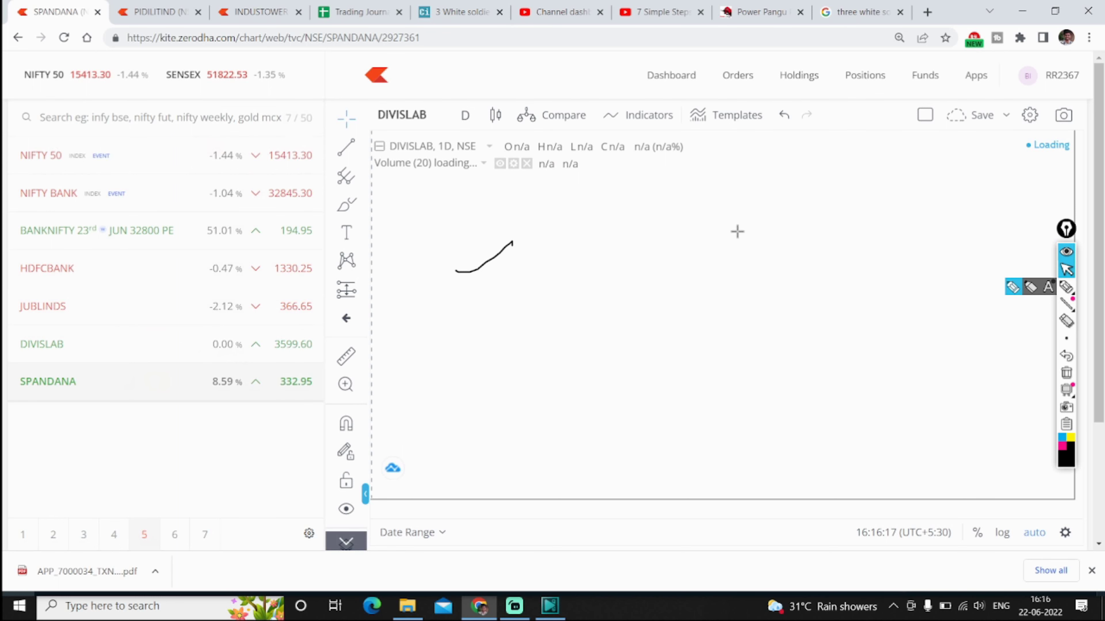
left_click(468, 116)
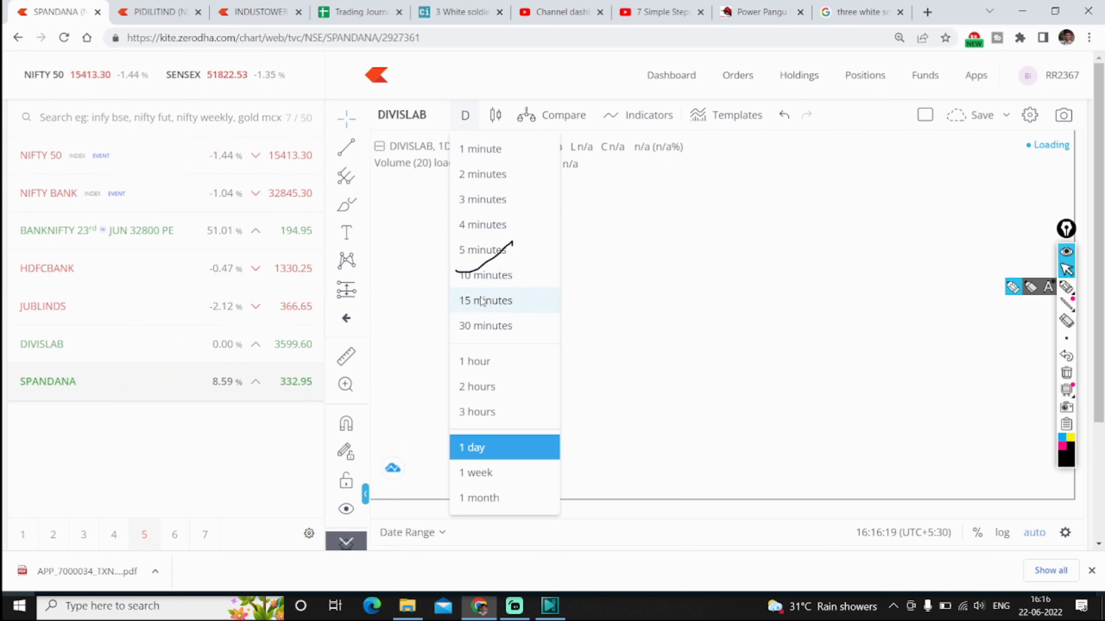
left_click(679, 117)
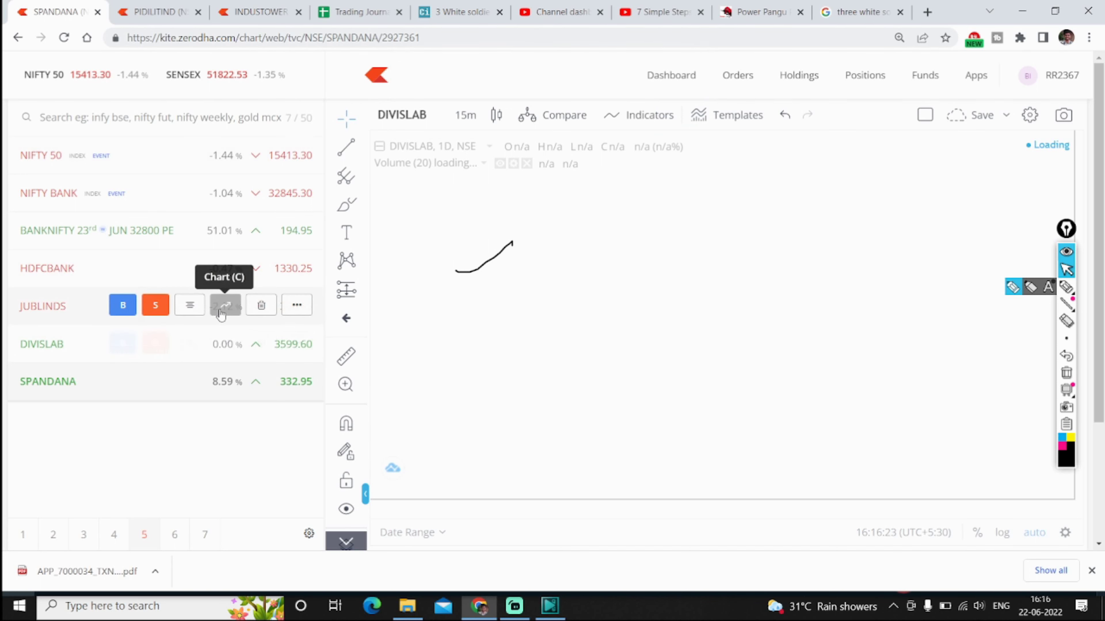
Try to open the JUBLINDS chart from the watchlist, and reload the separate PIDILITIND chart page.
left_click(223, 307)
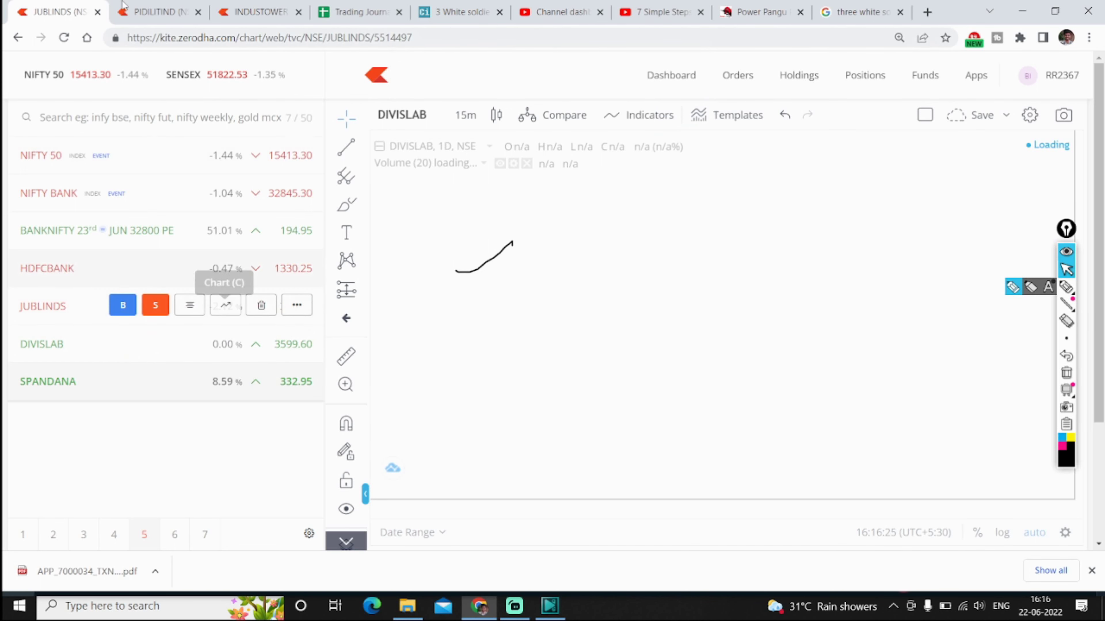
left_click(126, 10)
left_click(64, 38)
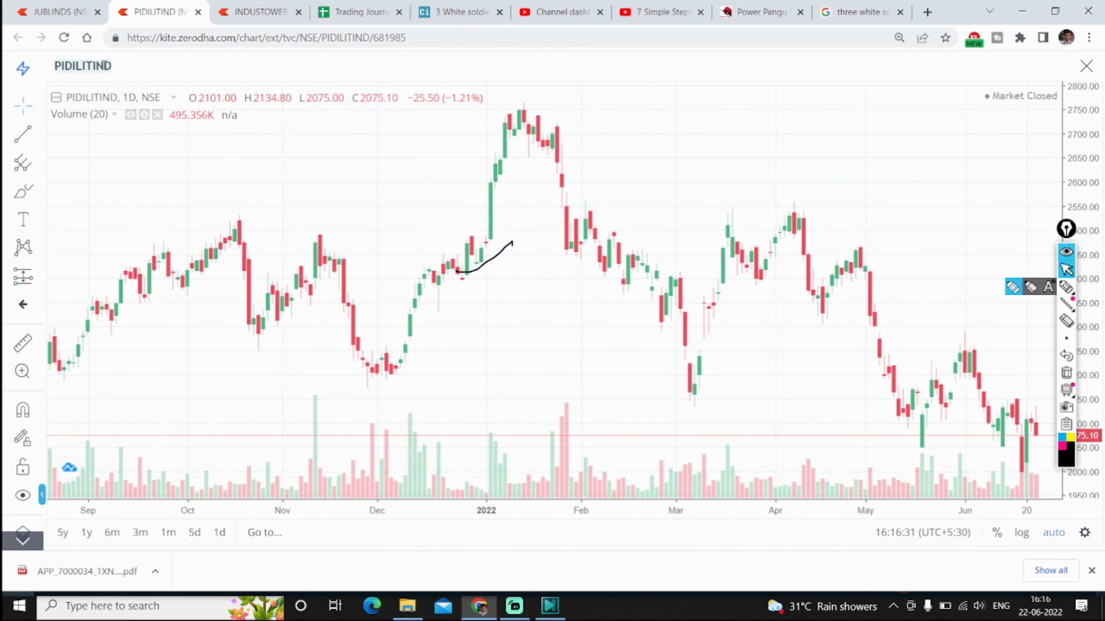
Change the chart symbol from PIDILITIND to the NSE stock SPANDANA.
left_click(105, 65)
type("SAPM")
key("BackSpace")
key("BackSpace")
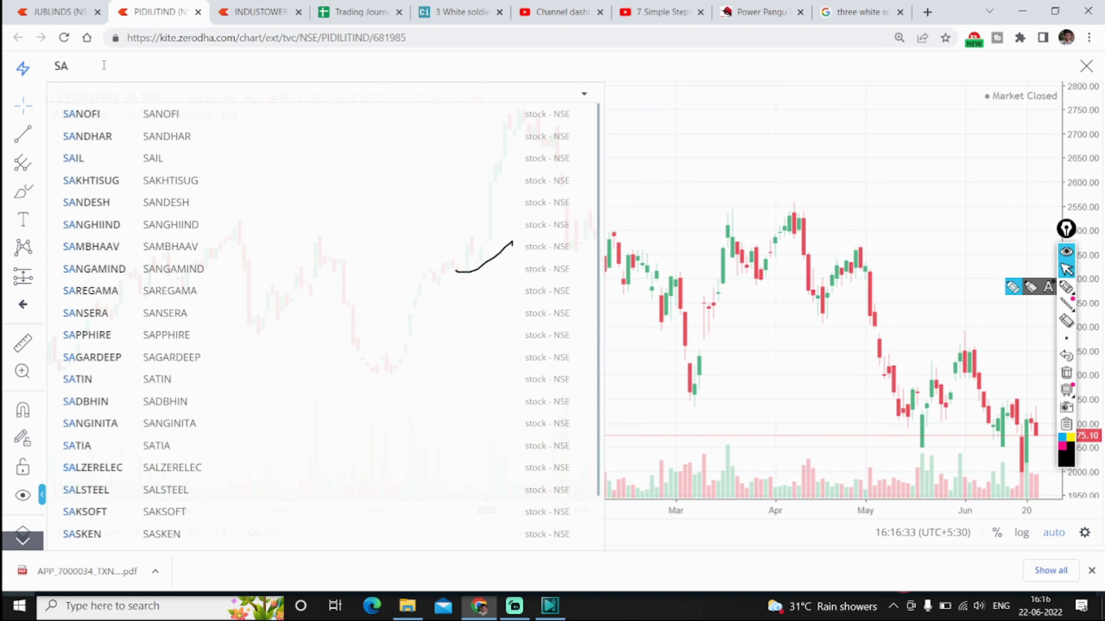
key("BackSpace")
type("PANDANA")
left_click(145, 109)
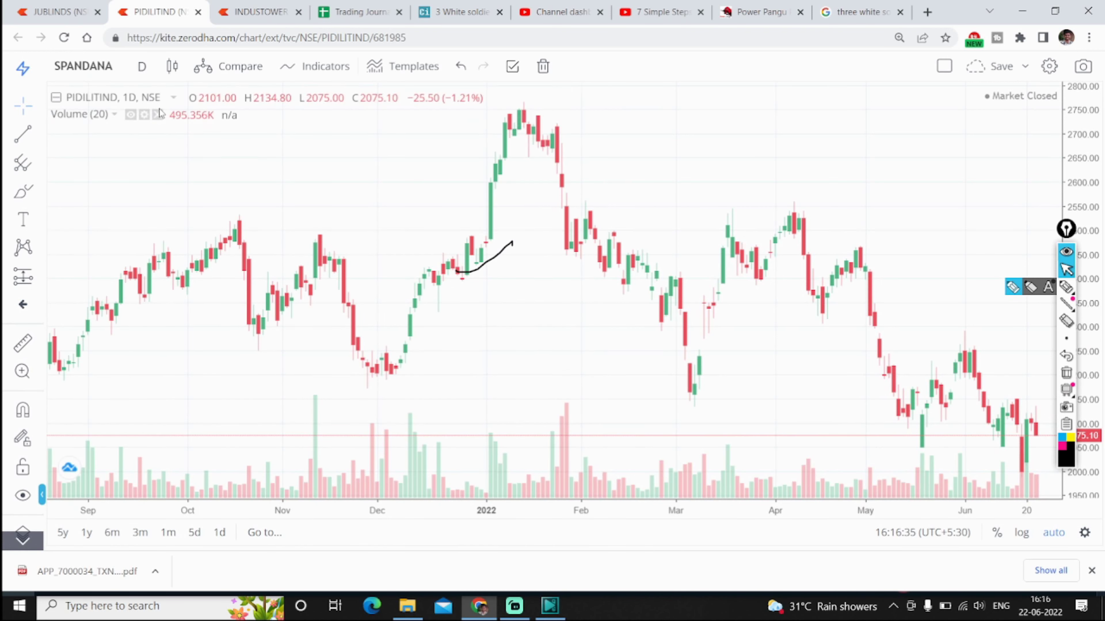
Set the SPANDANA chart interval to 15 minutes and show its most recent candles.
left_click(142, 66)
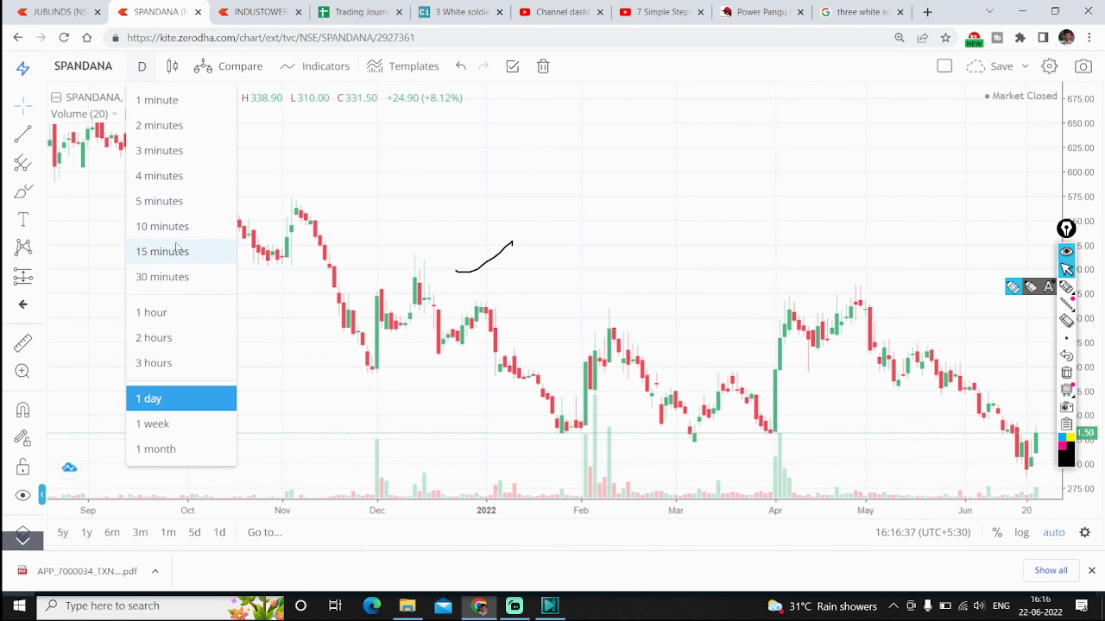
left_click(178, 251)
scroll(883, 266, "right", 10)
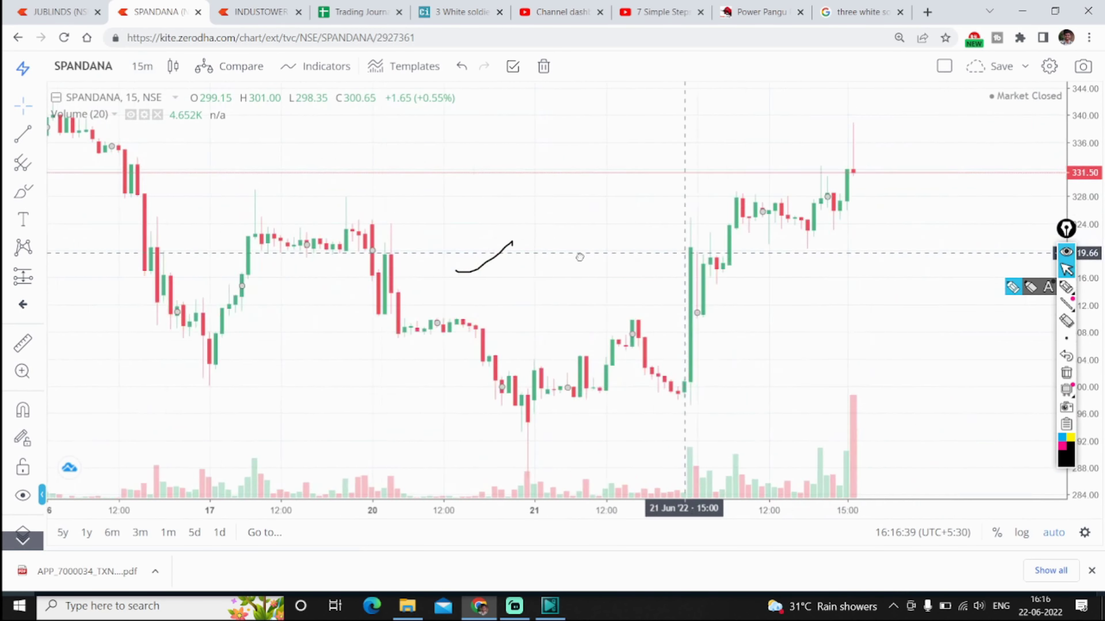
left_click_drag(666, 209, 767, 269)
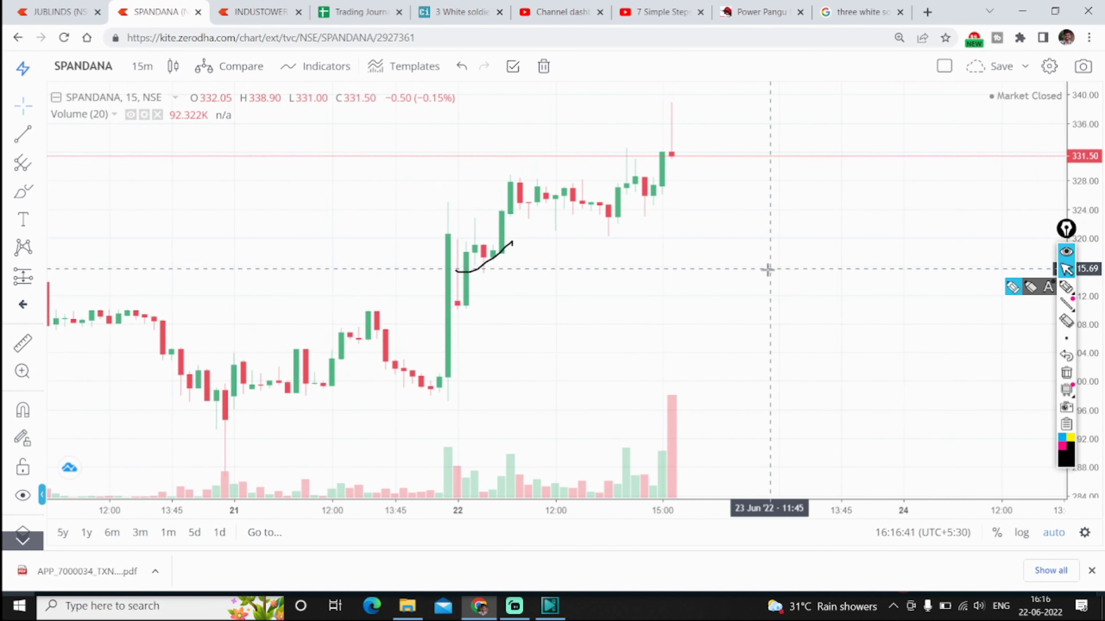
Mark the last two green SPANDANA candles with short pen lines beneath them and draw a curve around the final red candle.
left_click(1066, 286)
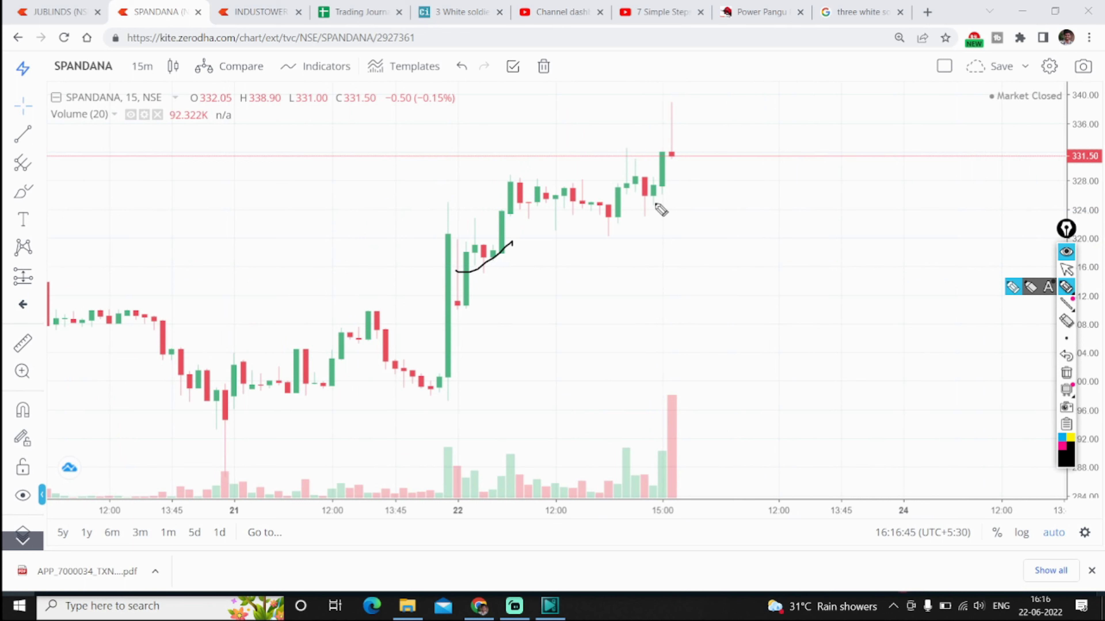
left_click_drag(655, 204, 663, 205)
key("ctrl+shift+1")
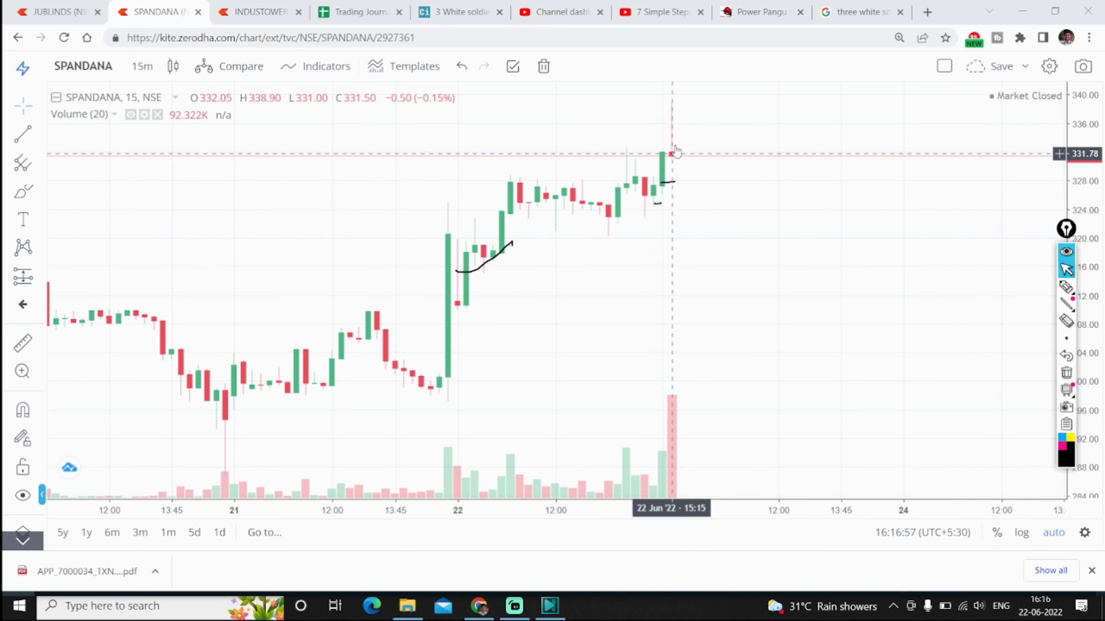
left_click(1066, 286)
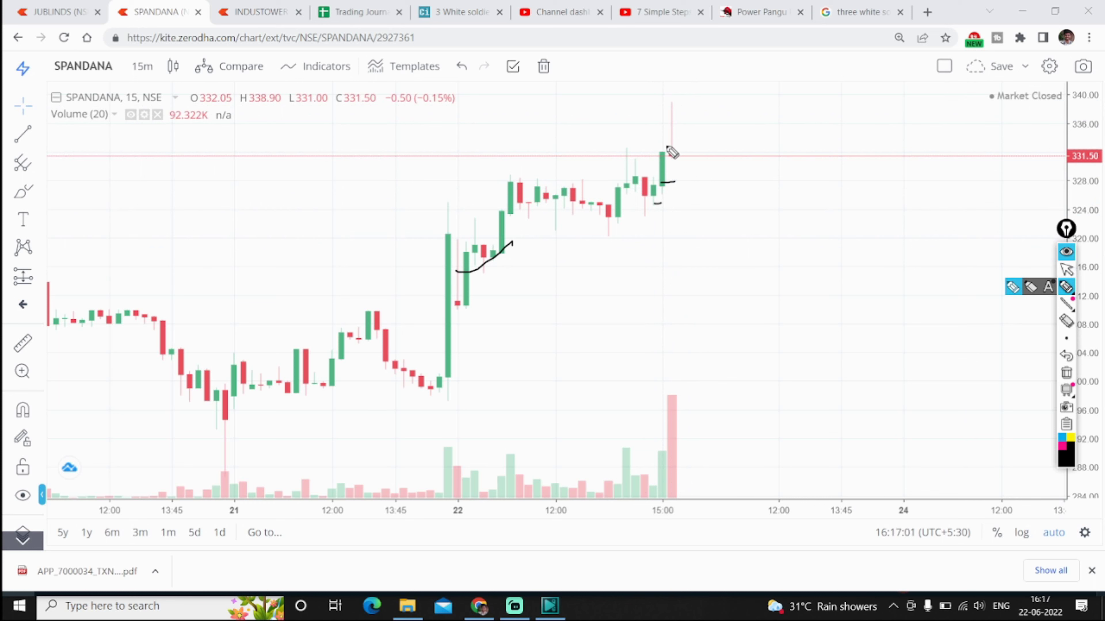
mouse_move(664, 126)
left_mouse_down()
mouse_move(672, 153)
mouse_move(678, 144)
left_mouse_up()
key("Escape")
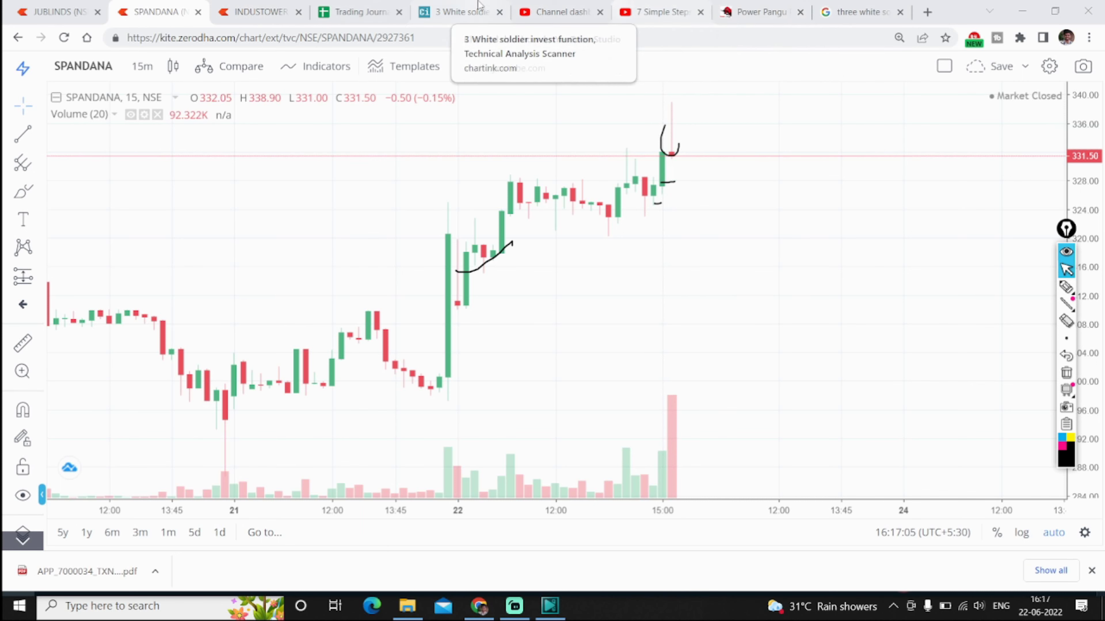
Copy the DIVISLAB symbol from the Chartink scan results.
left_click(461, 12)
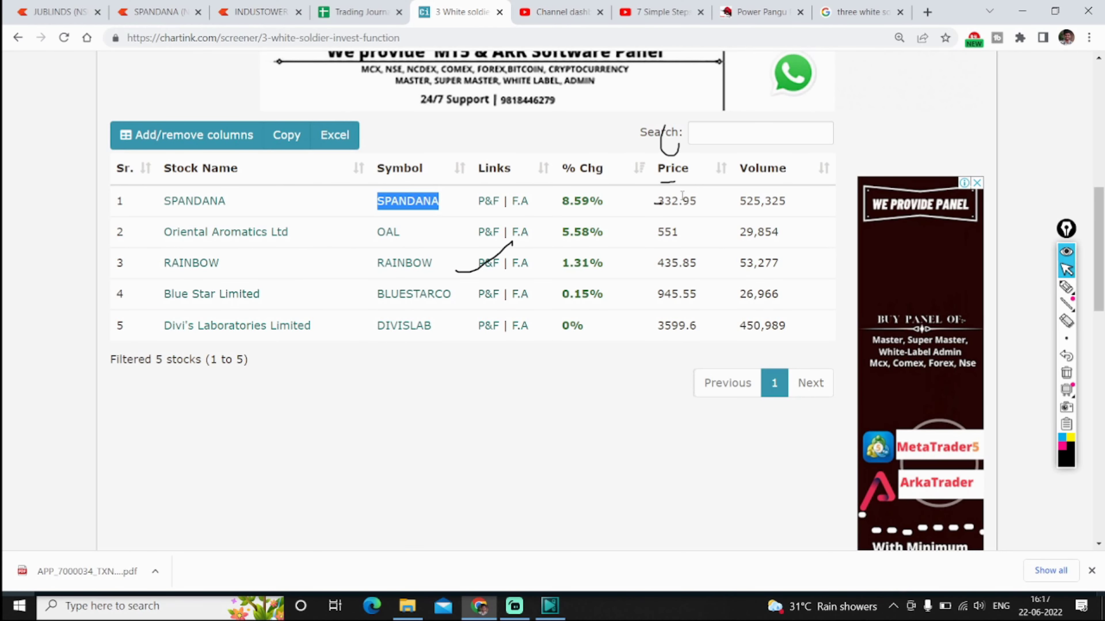
left_click_drag(414, 239, 363, 233)
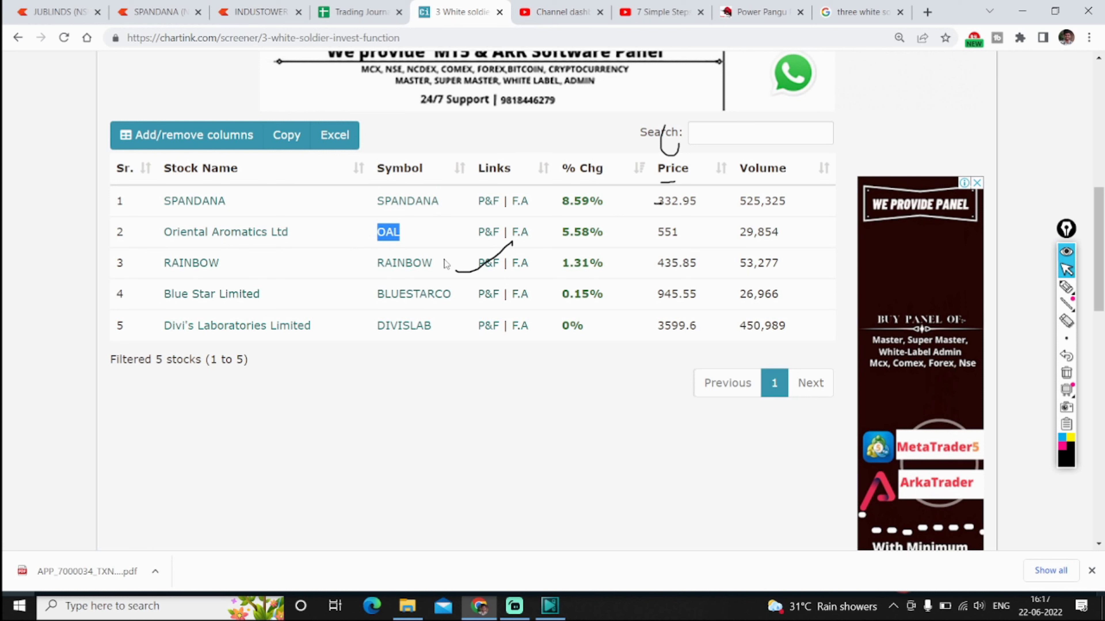
left_click_drag(442, 327, 351, 326)
key("ctrl+c")
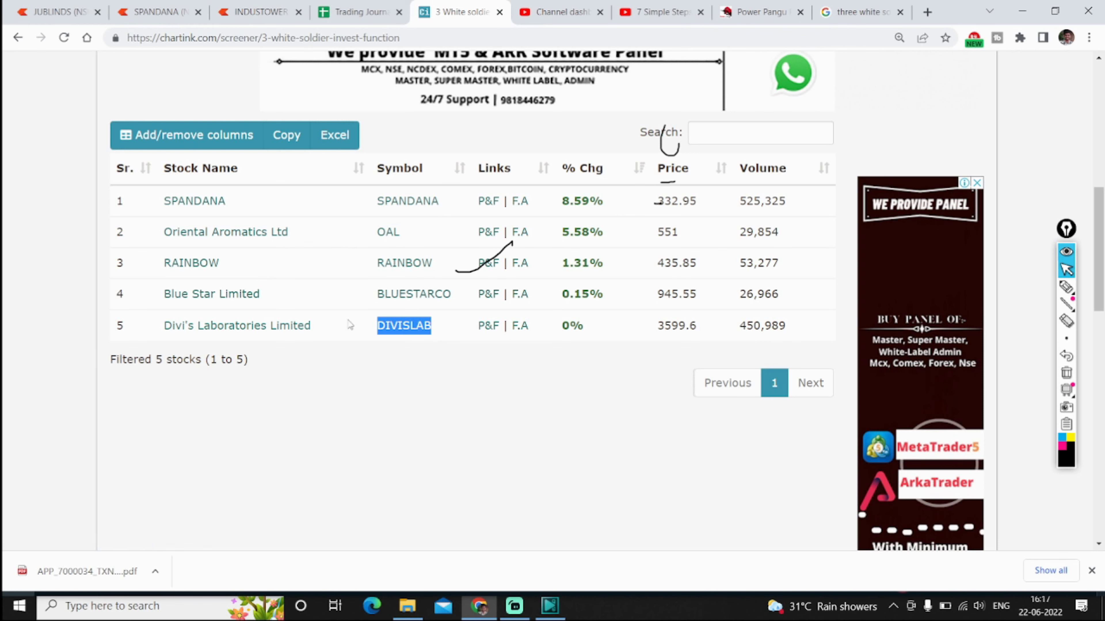
Load the copied DIVISLAB symbol in the Kite chart that shows SPANDANA.
left_click(154, 10)
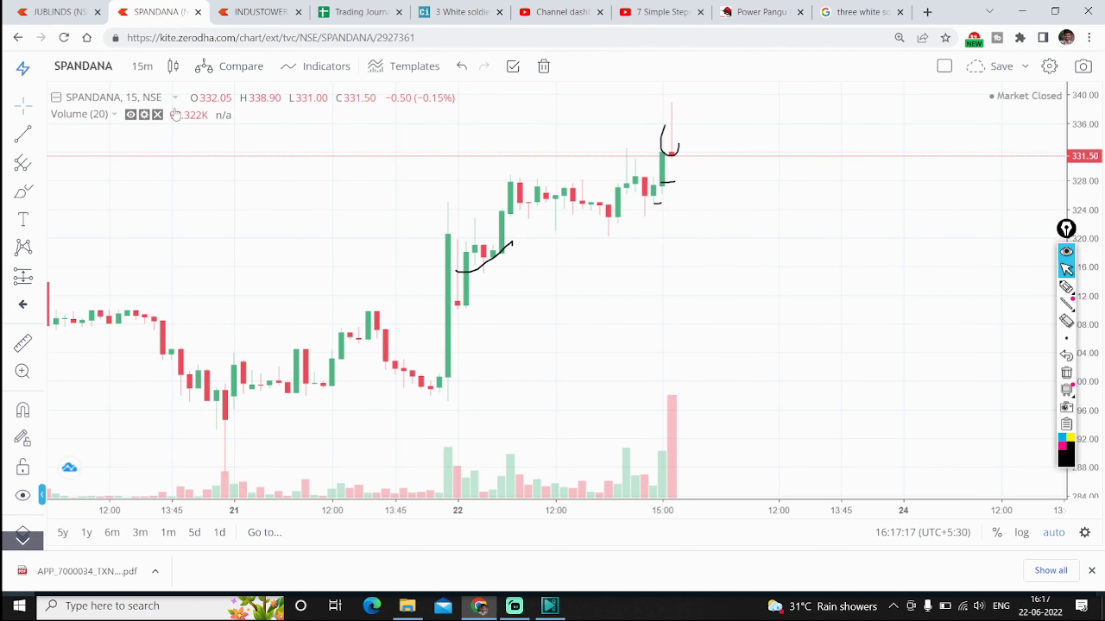
left_click(94, 67)
key("ctrl+v")
left_click(256, 118)
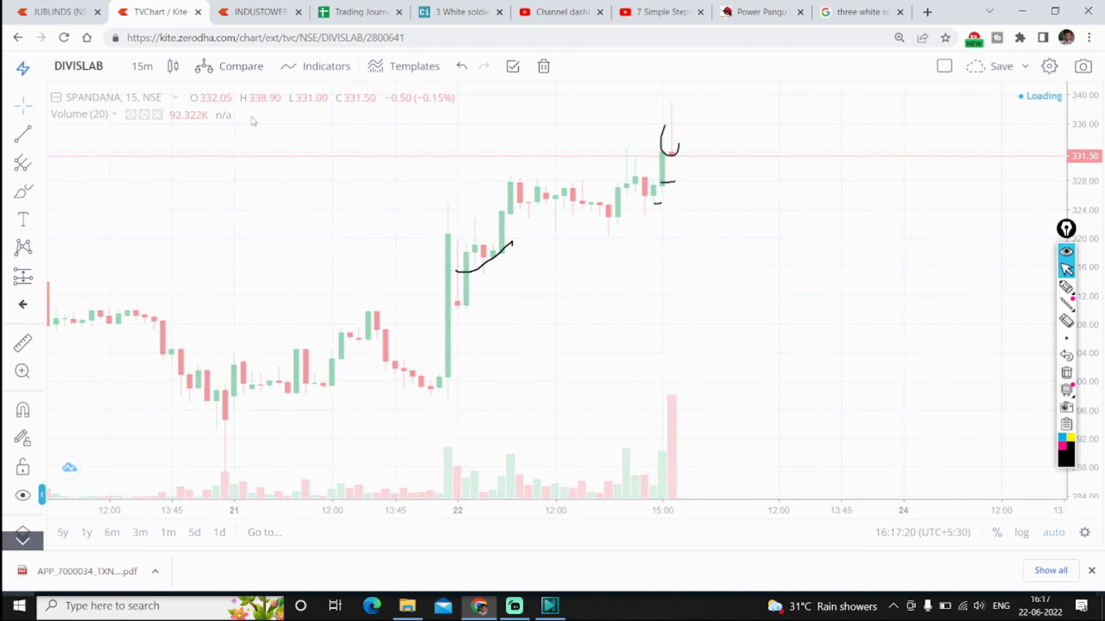
scroll(631, 278, "down", 3)
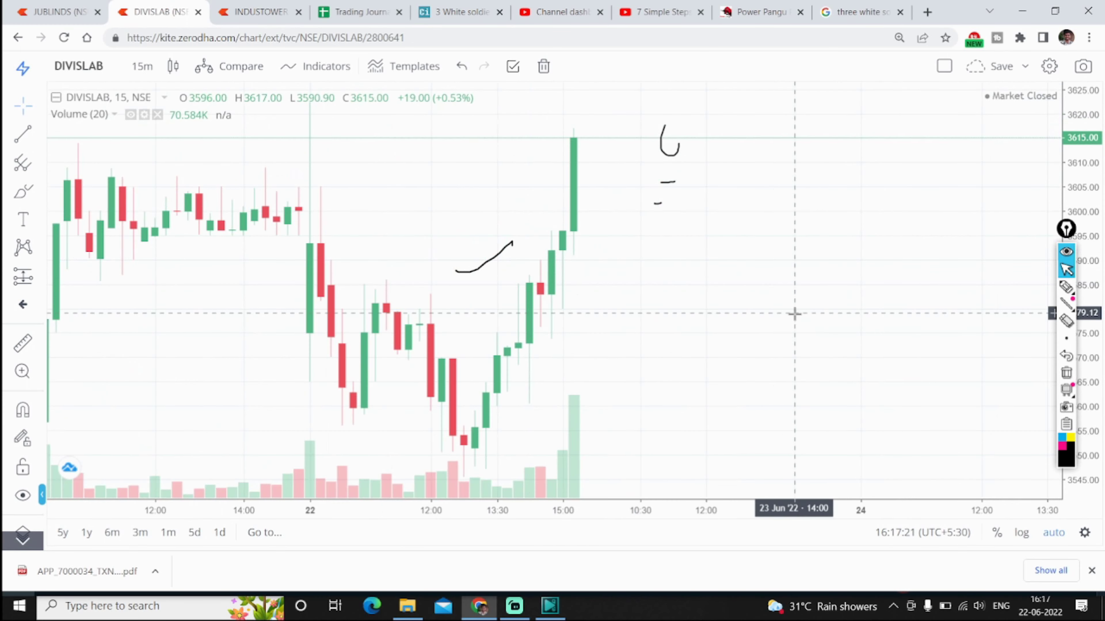
Erase the old pen marks, then draw a downward arrow below the last DIVISLAB candles and a brace beside their volume bars.
left_click(1066, 373)
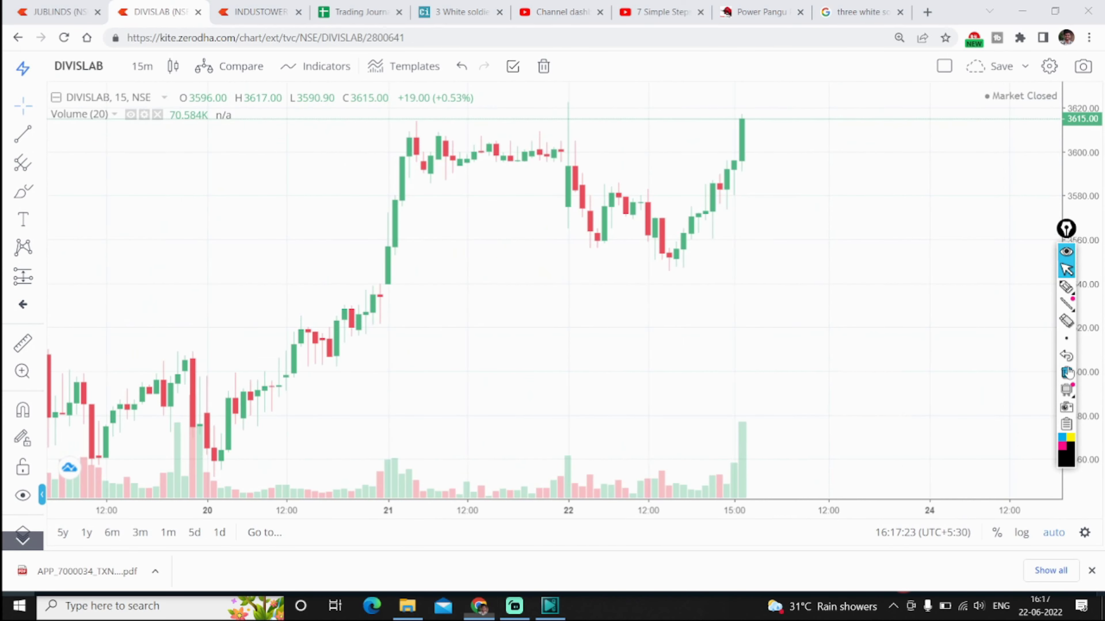
left_click(1066, 287)
mouse_move(718, 197)
left_mouse_down()
mouse_move(727, 221)
mouse_move(746, 230)
left_mouse_up()
left_click_drag(735, 425, 713, 454)
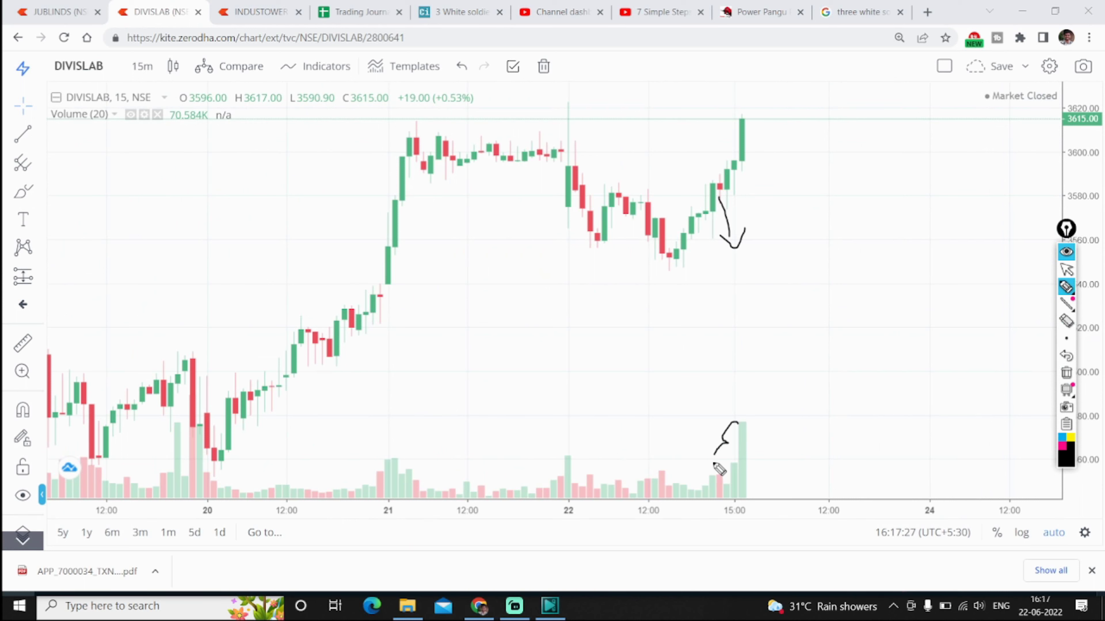
Draw a horizontal line below the last three DIVISLAB candles and another at the final candle's high with an upward arrow.
left_click_drag(725, 206, 771, 206)
mouse_move(725, 118)
left_mouse_down()
mouse_move(823, 119)
mouse_move(796, 60)
mouse_move(802, 73)
left_mouse_up()
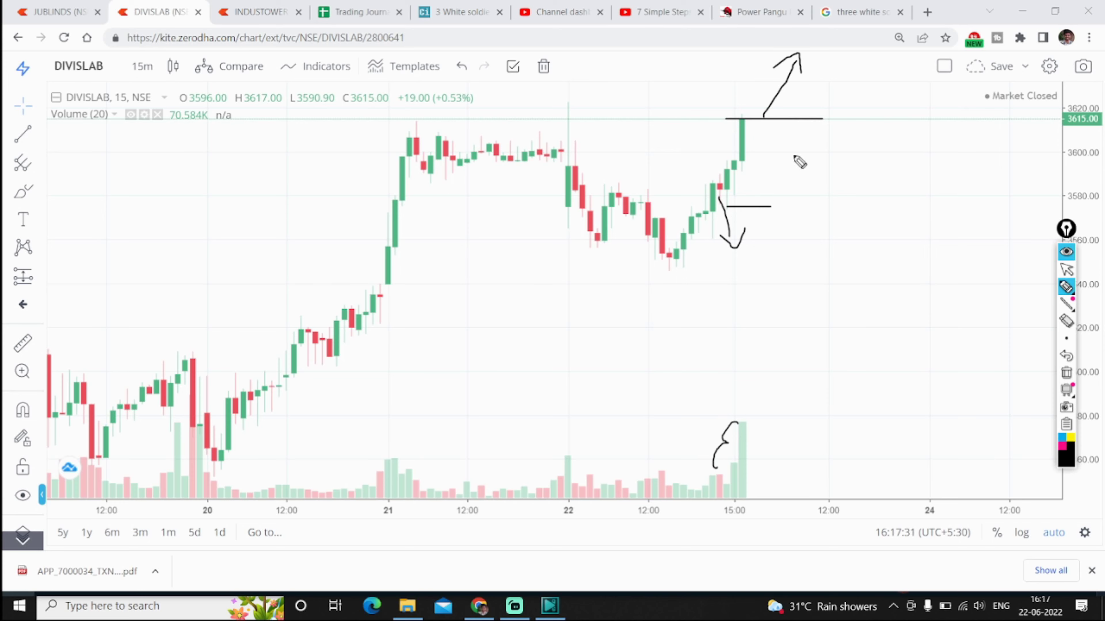
key("ctrl+shift+1")
scroll(794, 286, "down", 5)
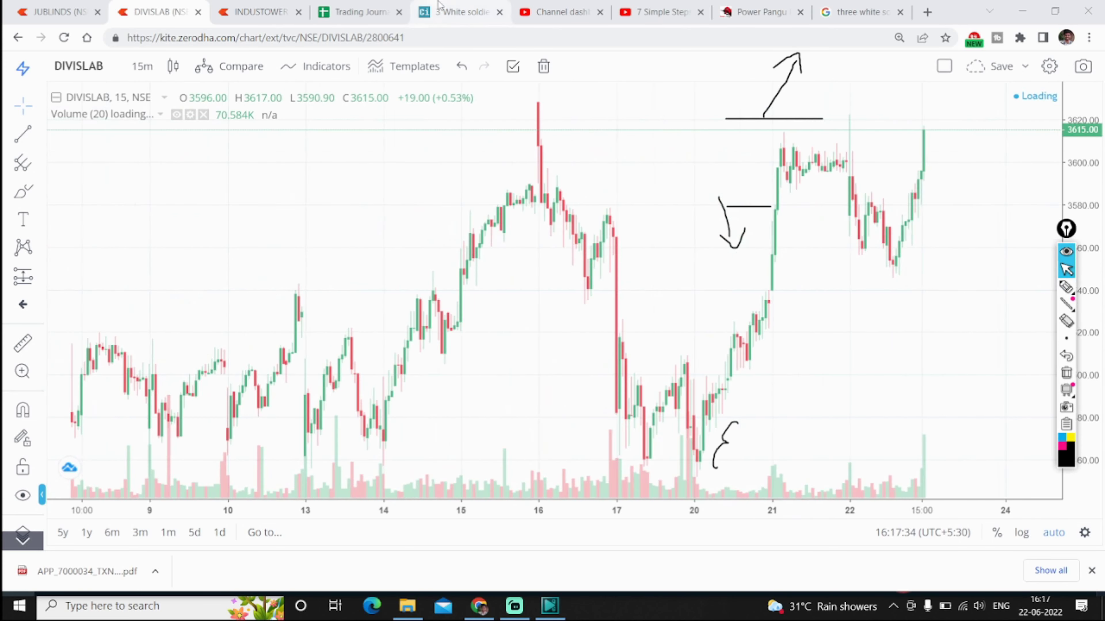
Examine the Chartink scan's backtest history chart at the tallest bar, Jun 21, 2022, 9:15 am.
left_click(457, 11)
scroll(283, 366, "down", 5)
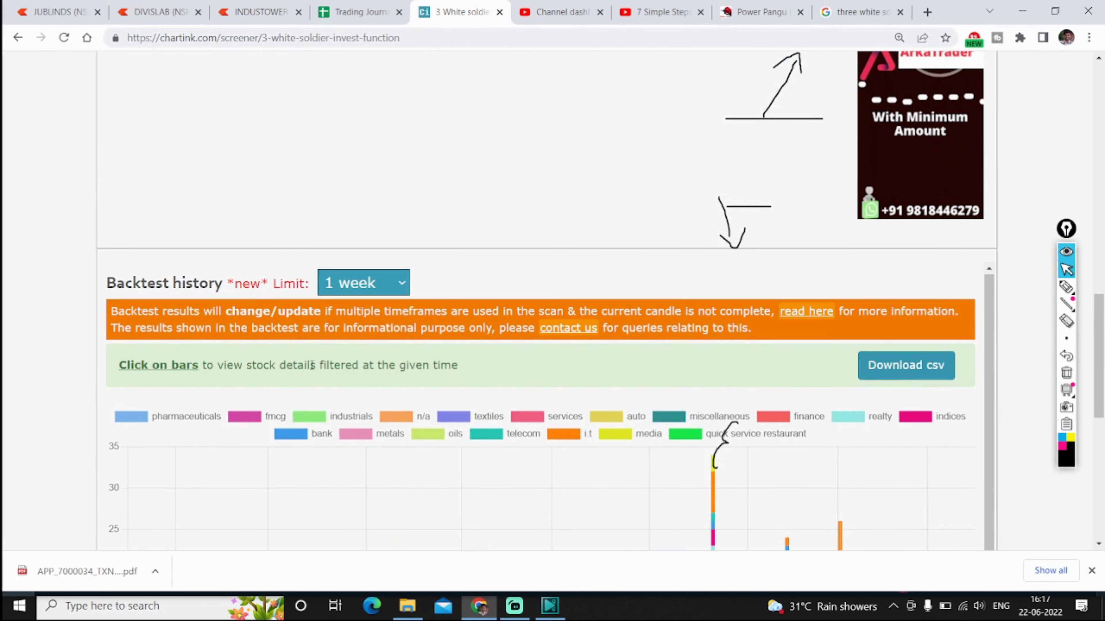
scroll(599, 367, "down", 5)
mouse_move(716, 278)
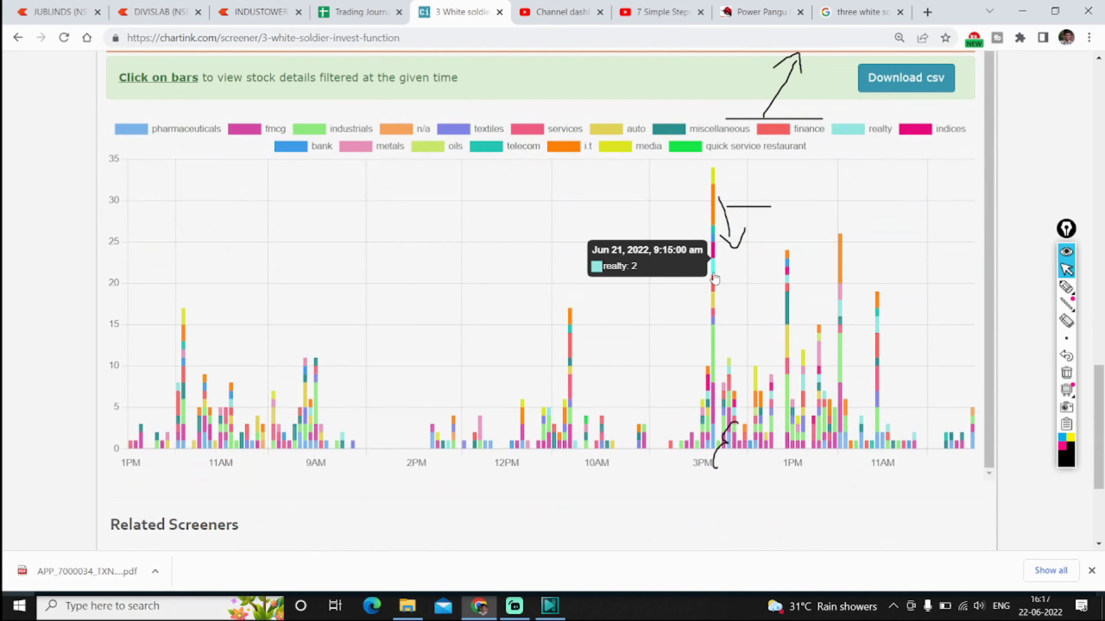
Sketch three rising candles over the backtest chart with the number 10, a horizontal breakout line and an upward stroke.
key("ctrl+shift+p")
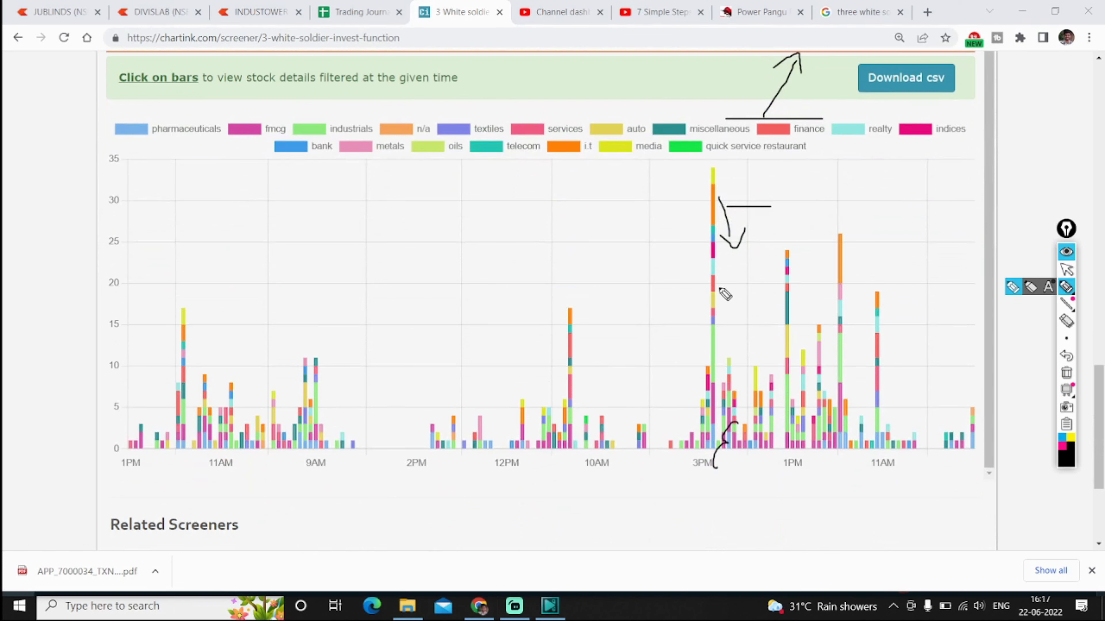
mouse_move(305, 230)
left_mouse_down()
mouse_move(307, 257)
mouse_move(324, 232)
mouse_move(389, 243)
mouse_move(354, 246)
left_mouse_up()
mouse_move(391, 207)
left_mouse_down()
mouse_move(410, 206)
mouse_move(461, 115)
left_mouse_up()
left_click_drag(374, 171, 578, 163)
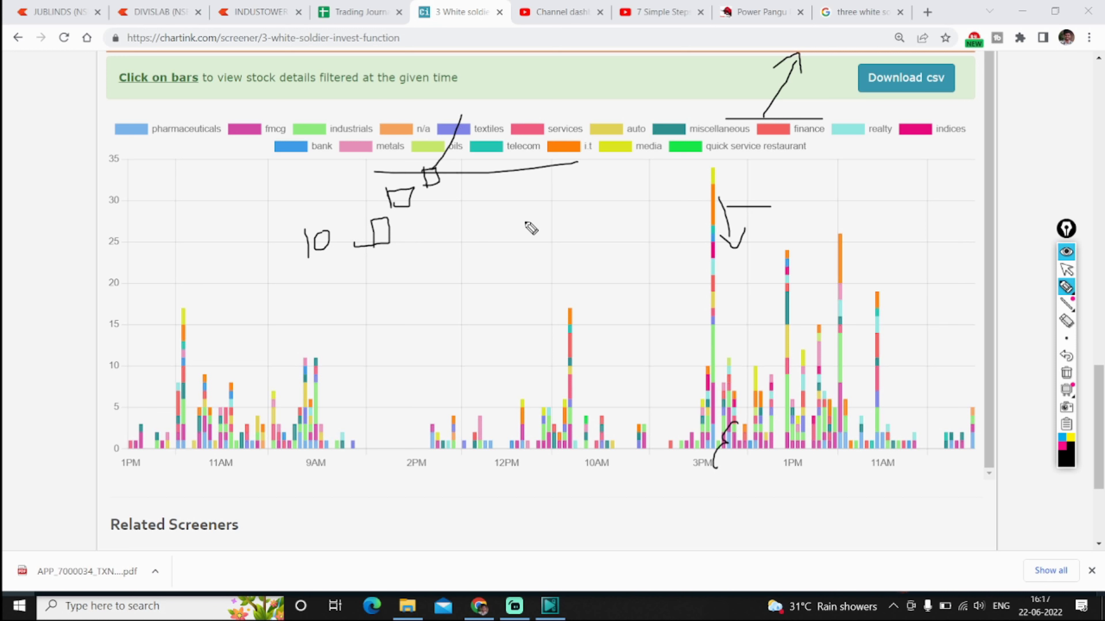
key("ctrl+F1")
Return to the scan's filter list and erase all pen drawings from the screen.
scroll(303, 409, "down", 5)
scroll(304, 396, "up", 9)
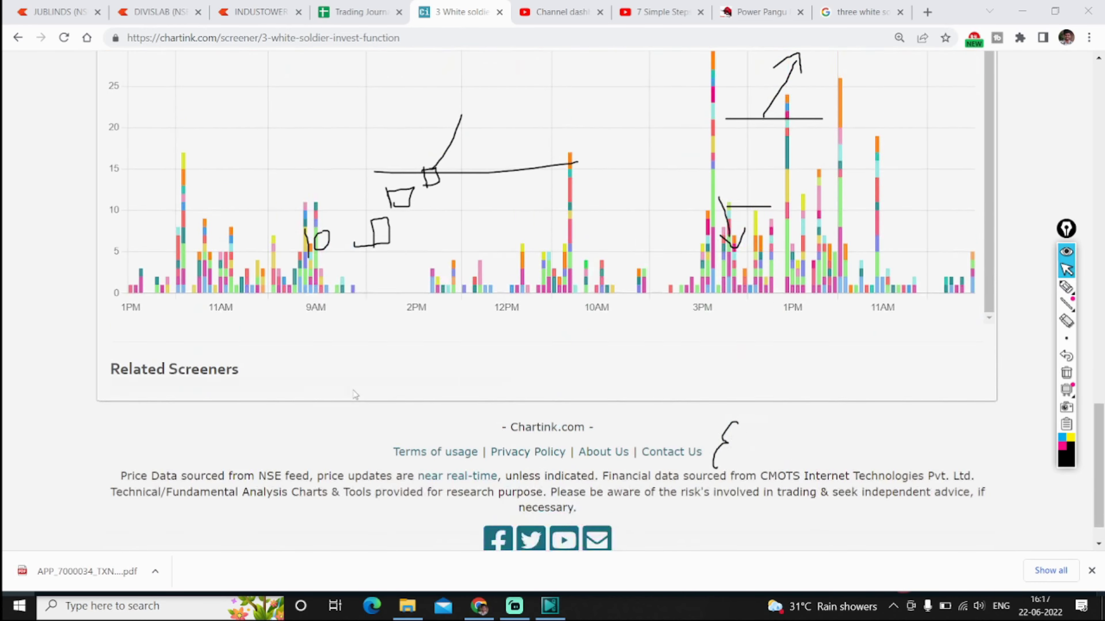
scroll(322, 383, "up", 12)
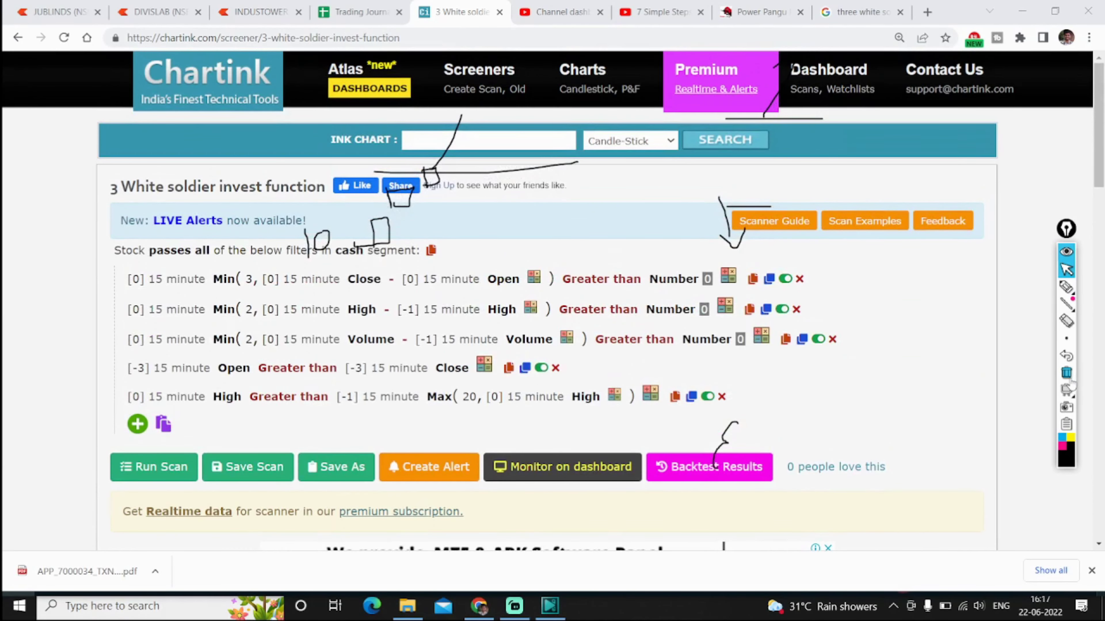
left_click(1066, 373)
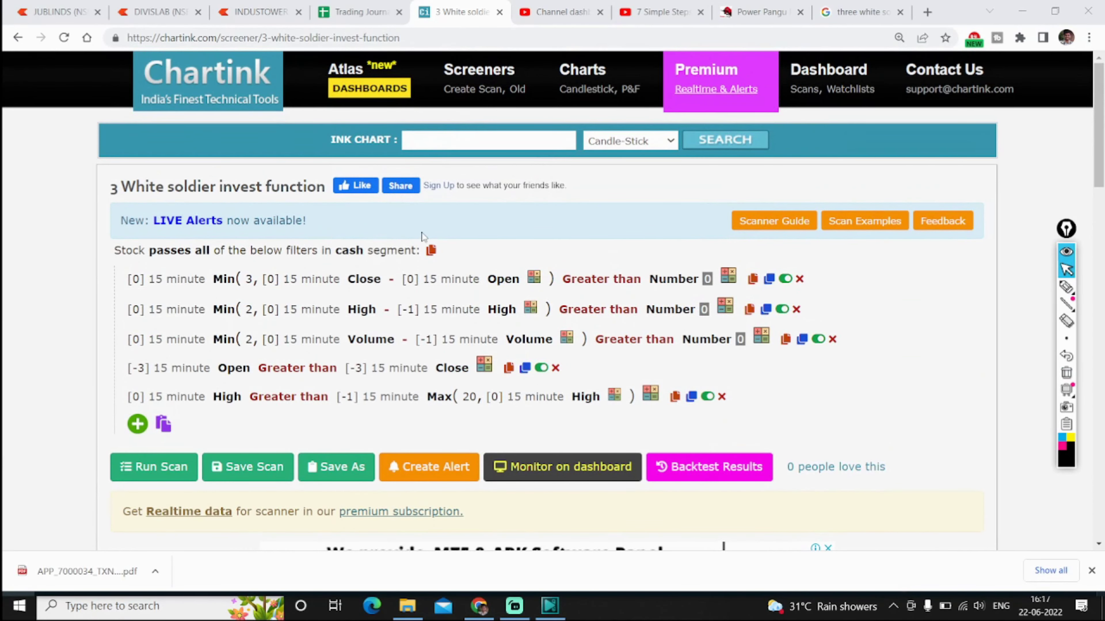
mouse_move(523, 607)
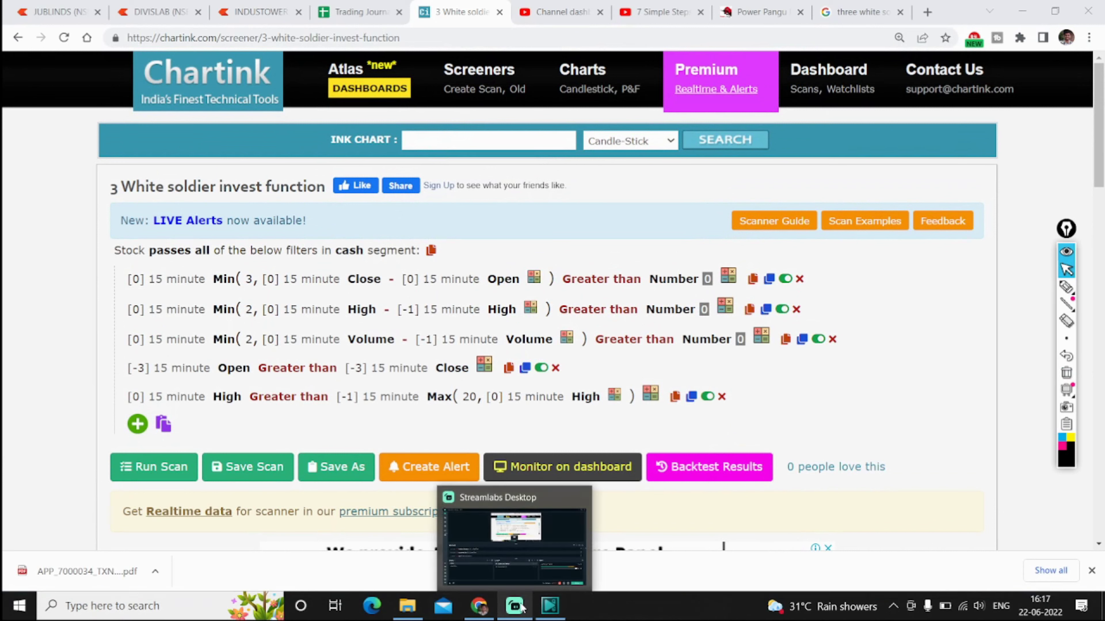
left_click(522, 607)
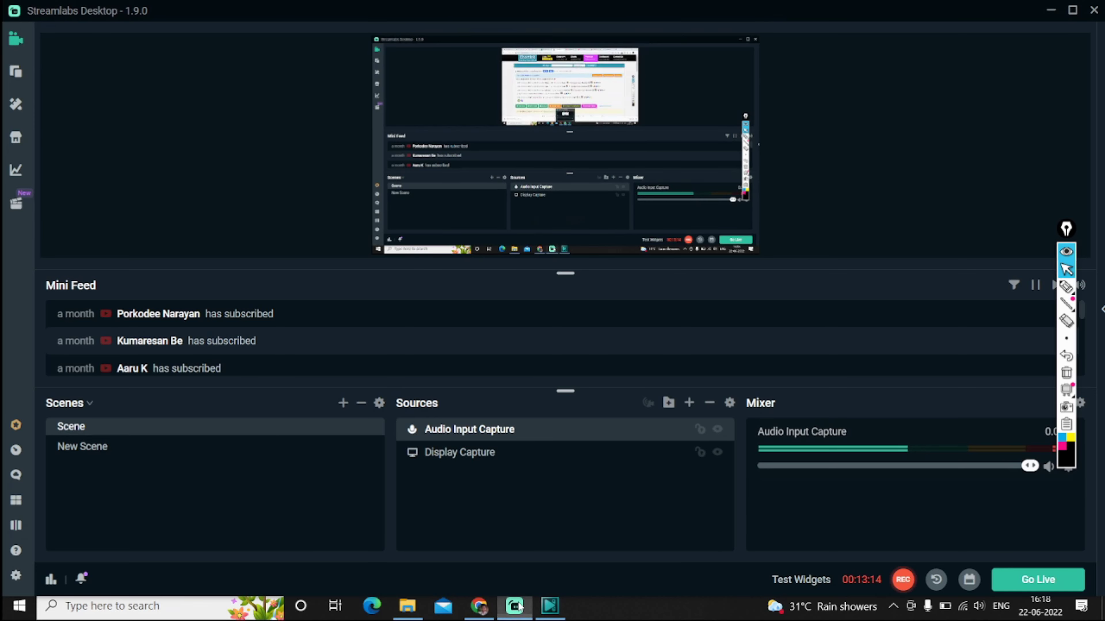